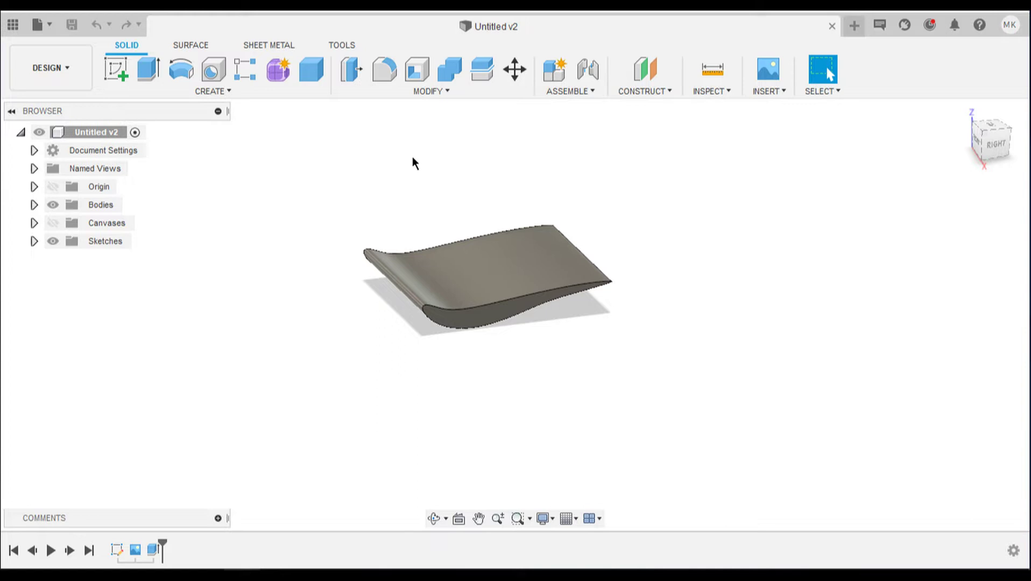
# - Switch the blade model from the Design workspace to the Simulation workspace
pyautogui.scroll(3, 436, 161)
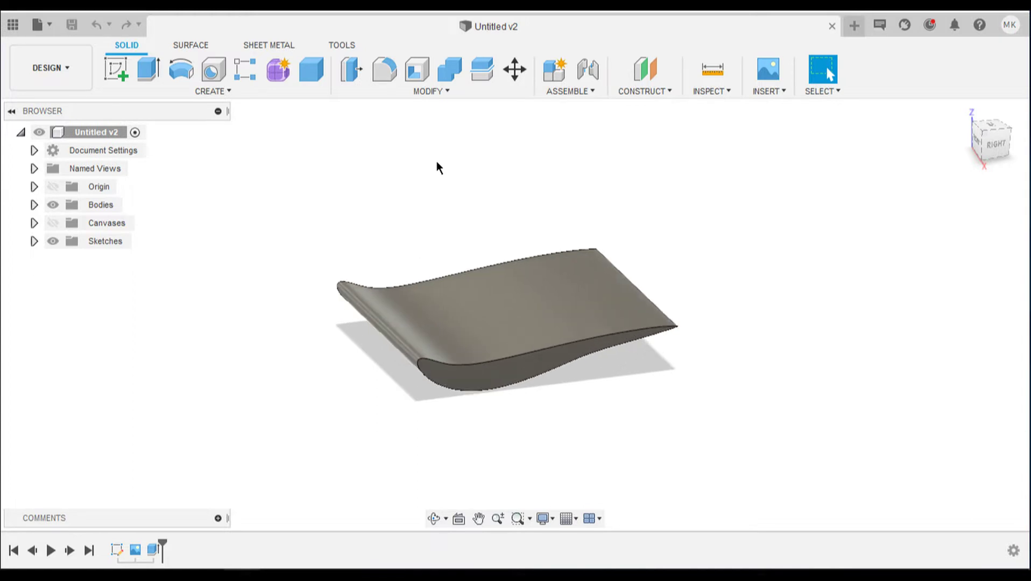
pyautogui.moveTo(436, 160); pyautogui.dragTo(416, 152, button='middle')
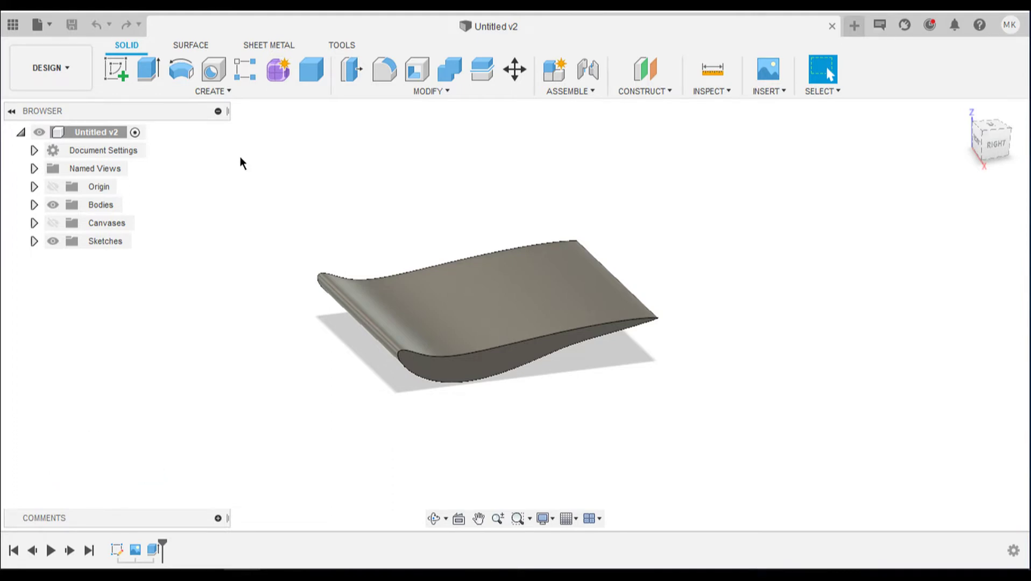
pyautogui.click(77, 73)
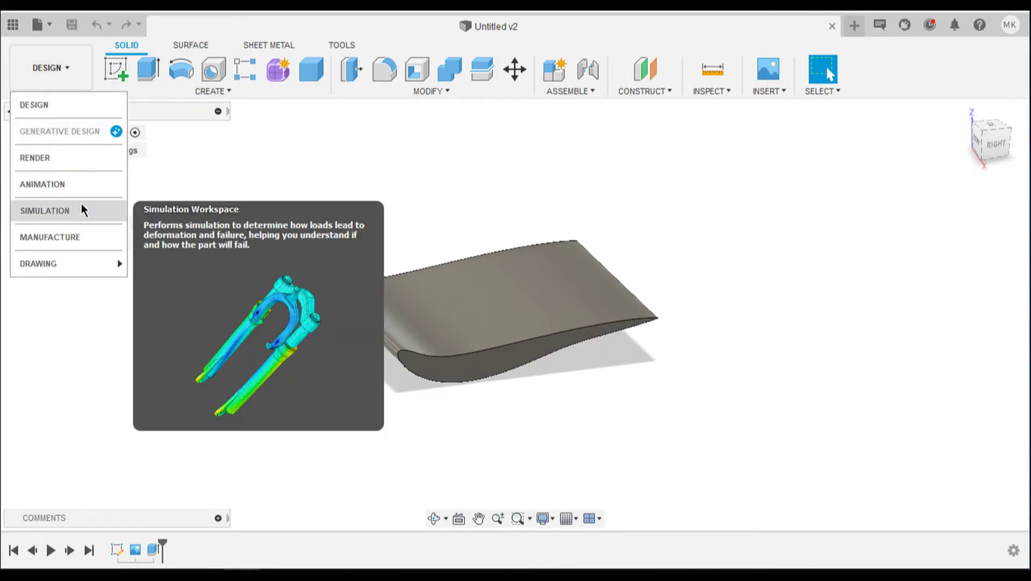
pyautogui.click(81, 210)
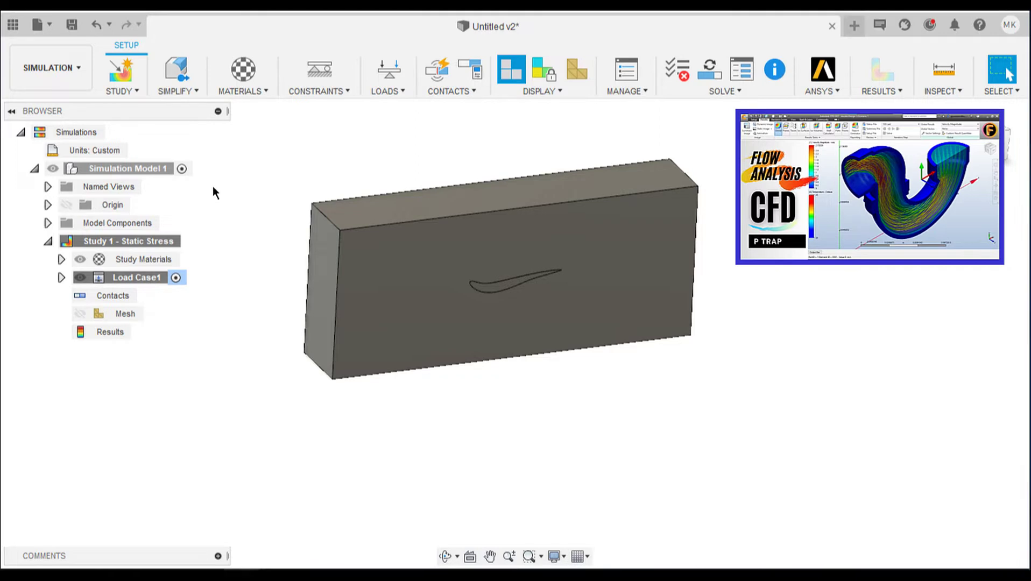
# - Open the simulation model for simplification and send it to Autodesk CFD 2021
pyautogui.scroll(3, 213, 185)
pyautogui.moveTo(212, 185); pyautogui.dragTo(212, 186, button='middle')
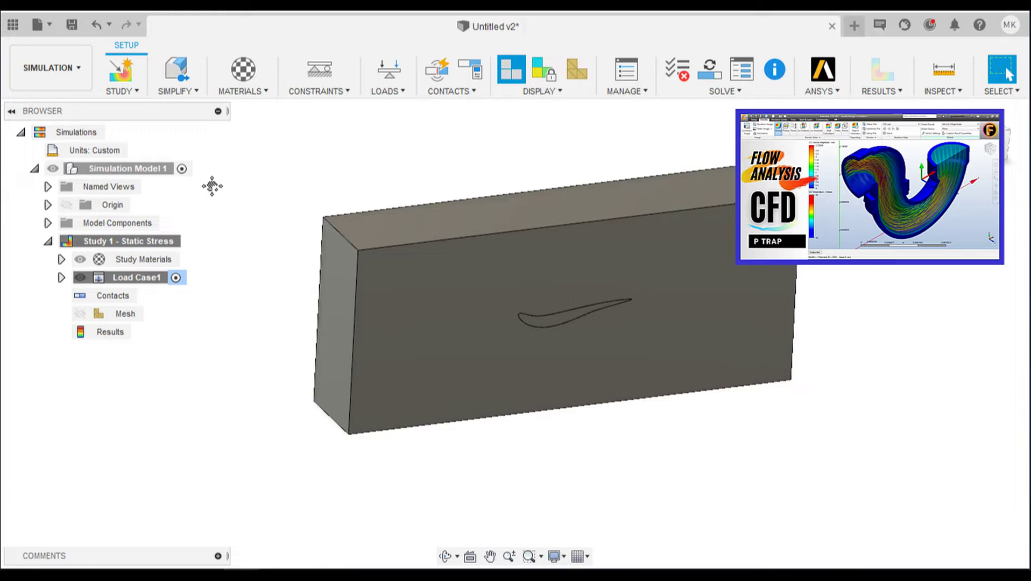
pyautogui.click(183, 65)
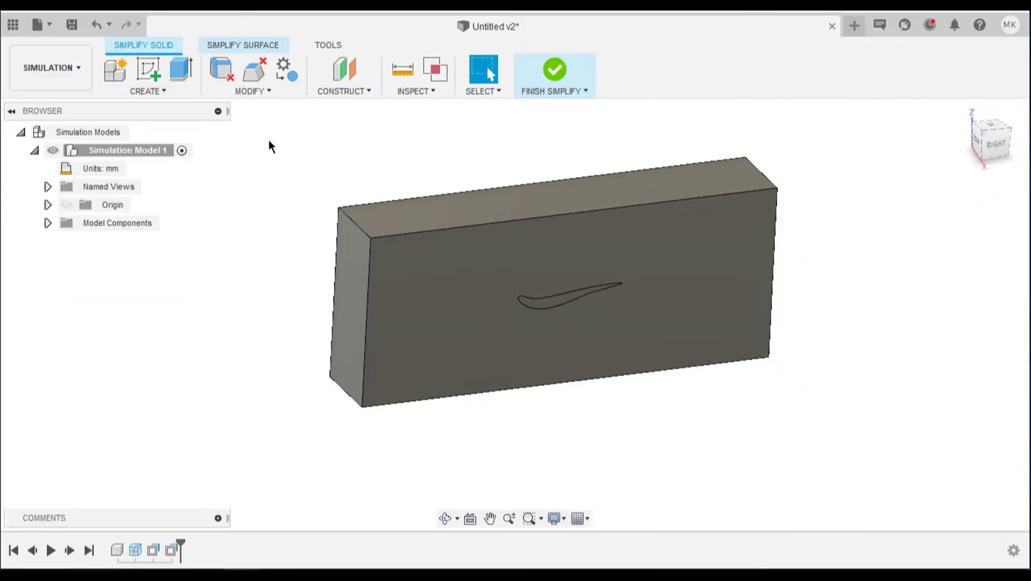
pyautogui.click(328, 45)
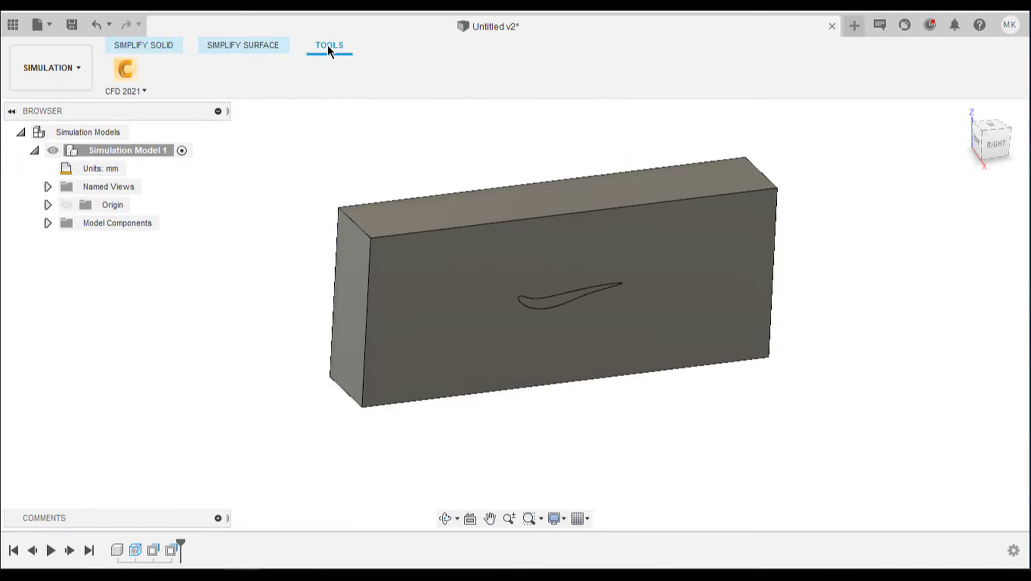
pyautogui.click(127, 69)
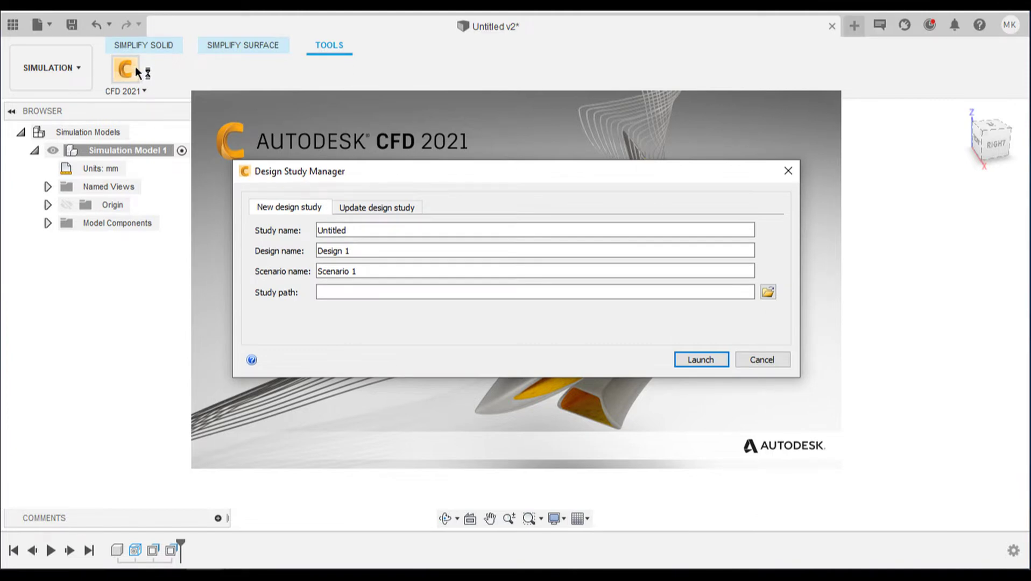
# - Set the new design study's path to the Turbine blade CFD folder
pyautogui.click(767, 292)
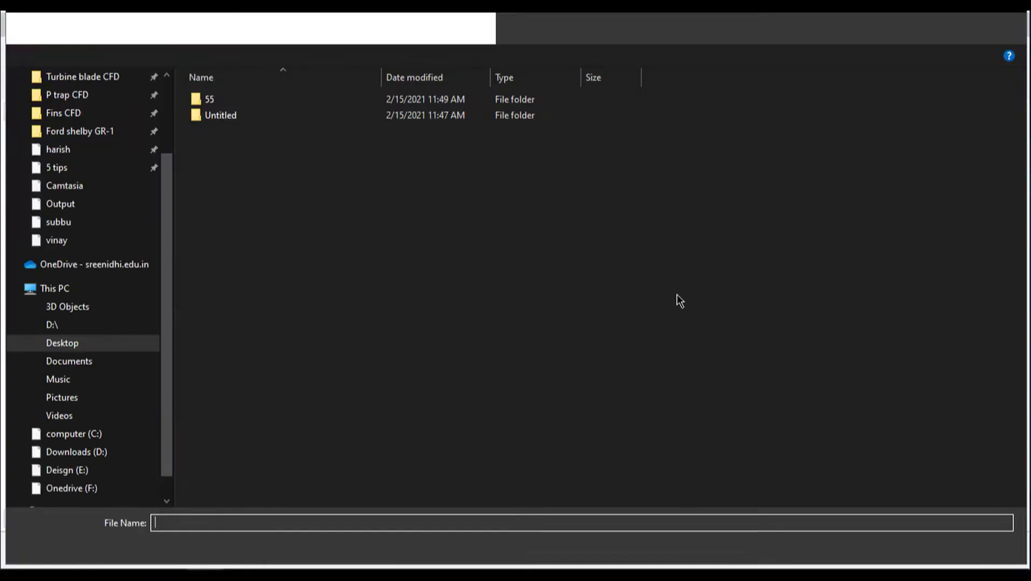
pyautogui.click(80, 179)
pyautogui.click(905, 542)
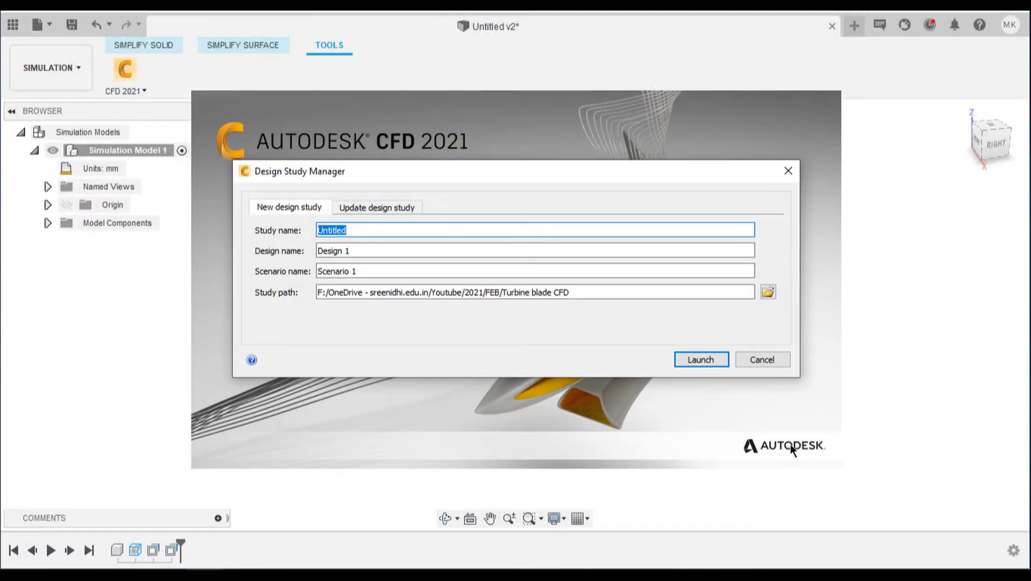
# - Name the study "Water turbine blade" and the scenario "0 degree", and launch the design study
pyautogui.press('BackSpace')
pyautogui.write('Water turbine blade')
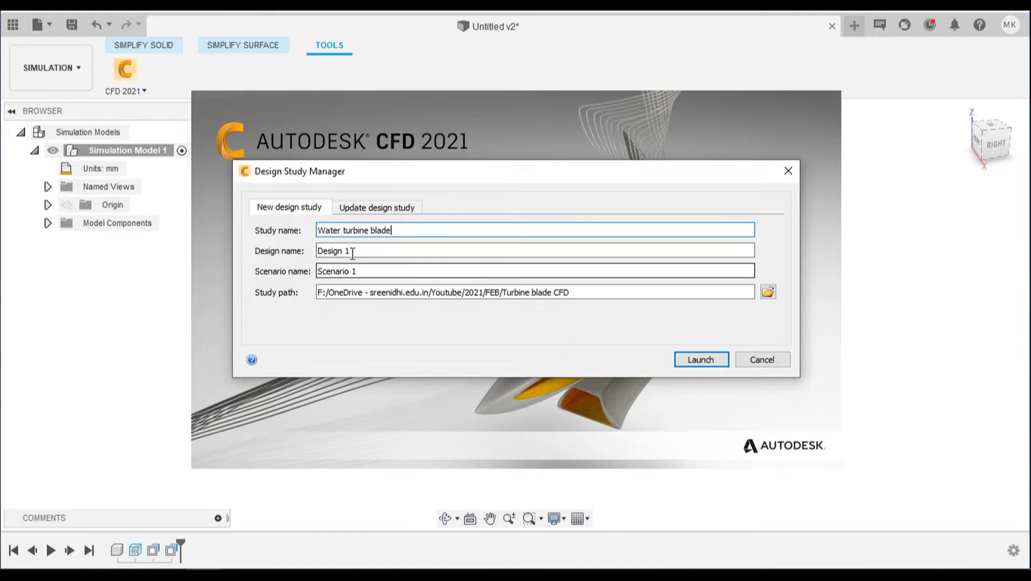
pyautogui.moveTo(368, 271); pyautogui.dragTo(307, 273)
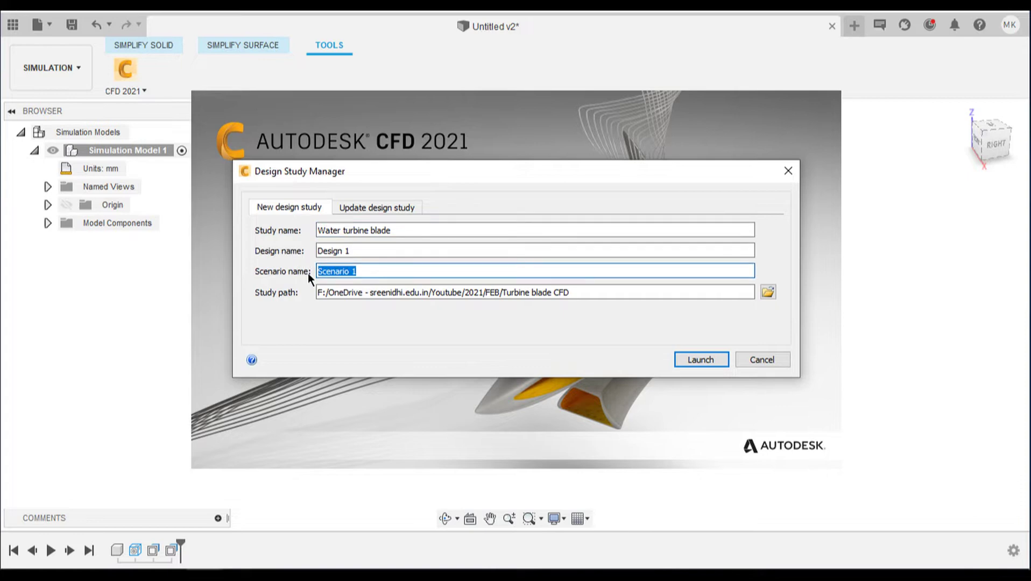
pyautogui.write('0 degree')
pyautogui.click(712, 358)
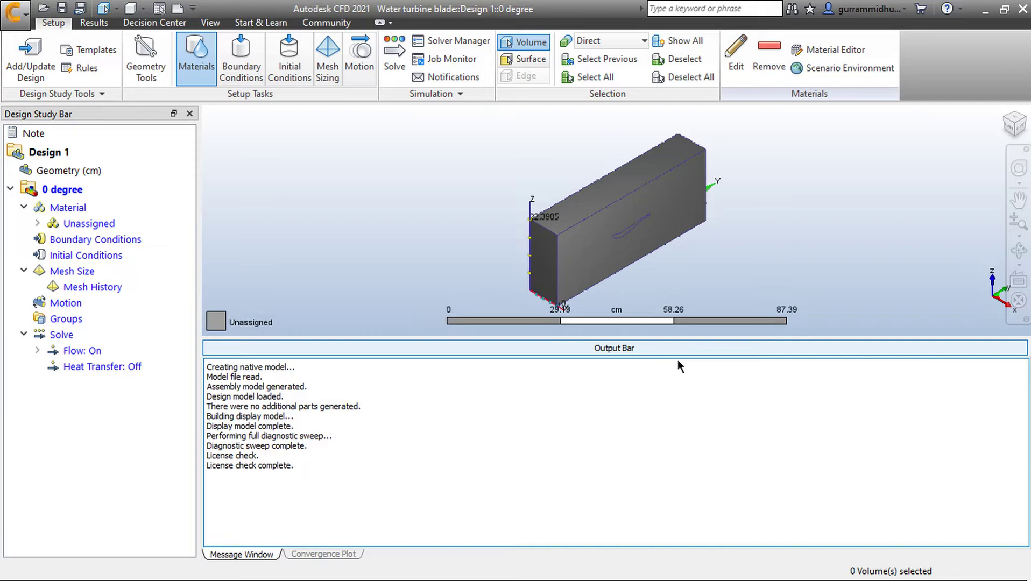
# - Collapse the output messages and examine the blade by temporarily hiding the enclosing box volume
pyautogui.click(677, 351)
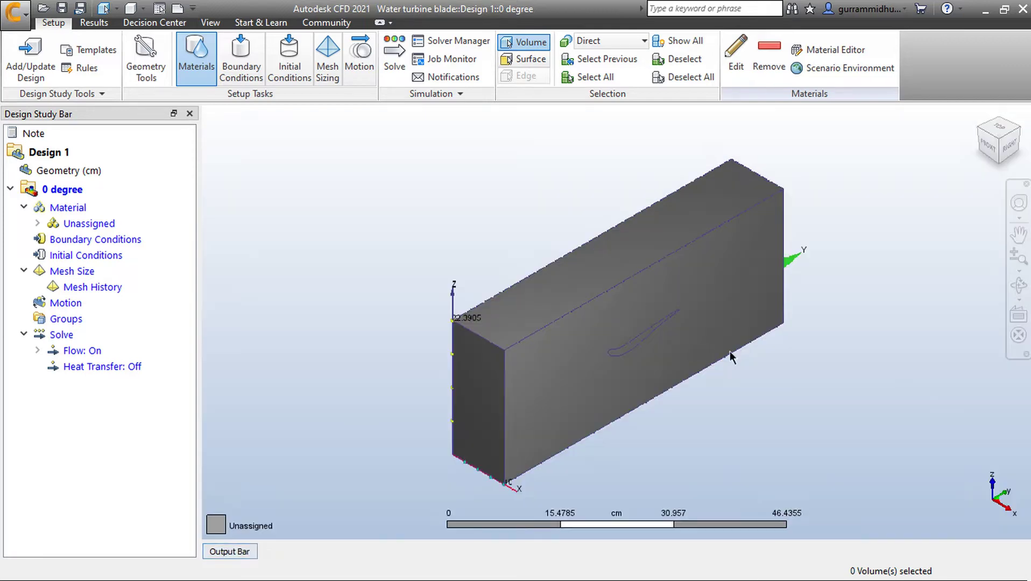
pyautogui.scroll(2, 769, 351)
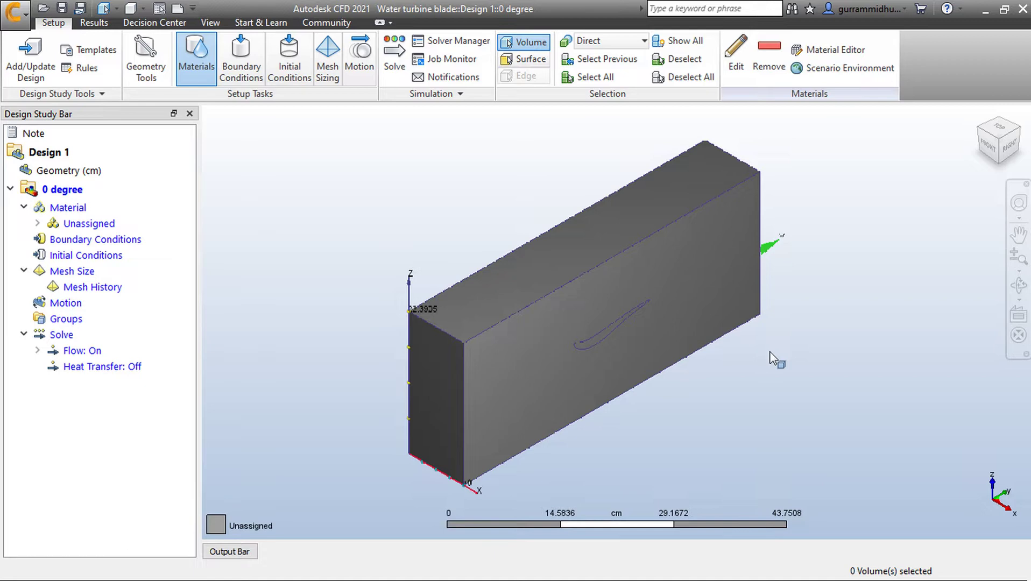
pyautogui.scroll(2, 775, 357)
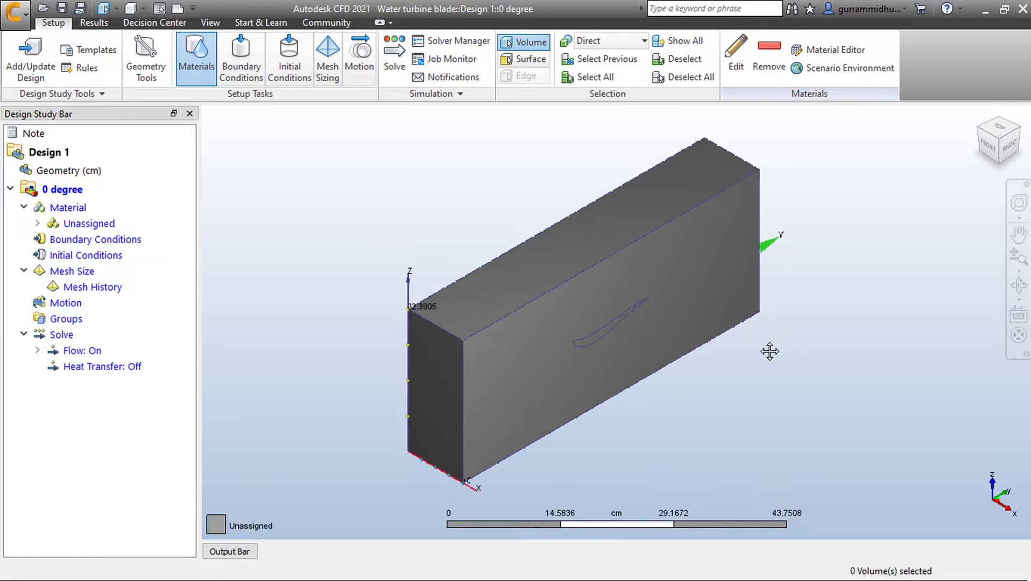
pyautogui.keyDown('shift'); pyautogui.moveTo(770, 352); pyautogui.dragTo(770, 352, button='middle'); pyautogui.keyUp('shift')
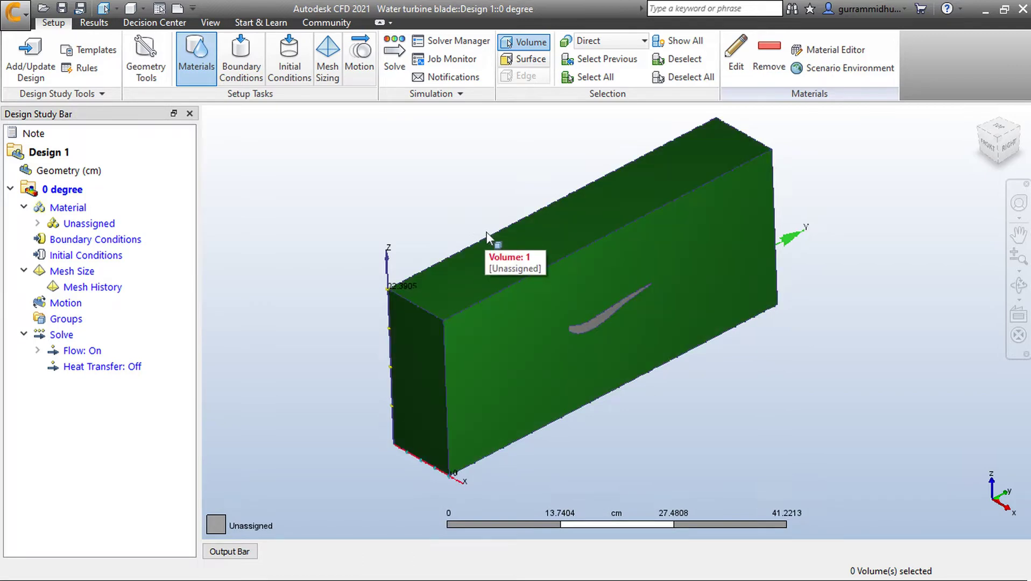
pyautogui.keyDown('ctrl'); pyautogui.middleClick(486, 231); pyautogui.keyUp('ctrl')
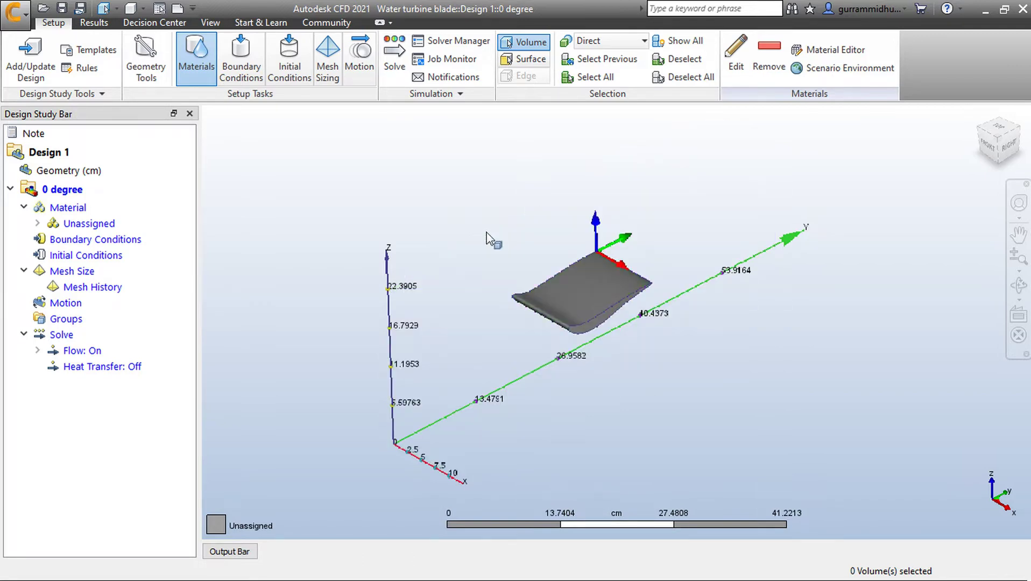
pyautogui.keyDown('ctrl'); pyautogui.middleClick(461, 162); pyautogui.keyUp('ctrl')
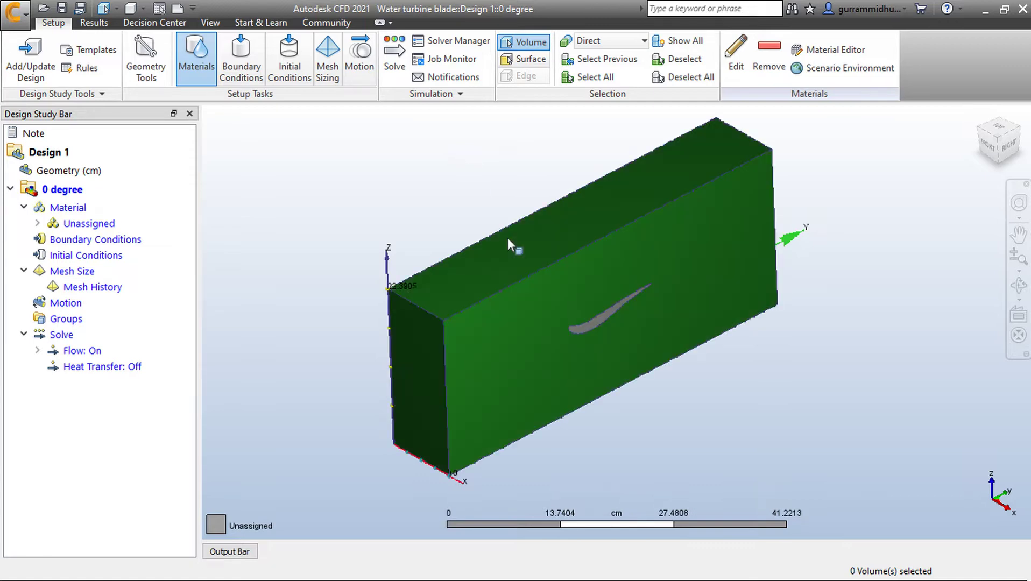
pyautogui.middleClick(507, 240)
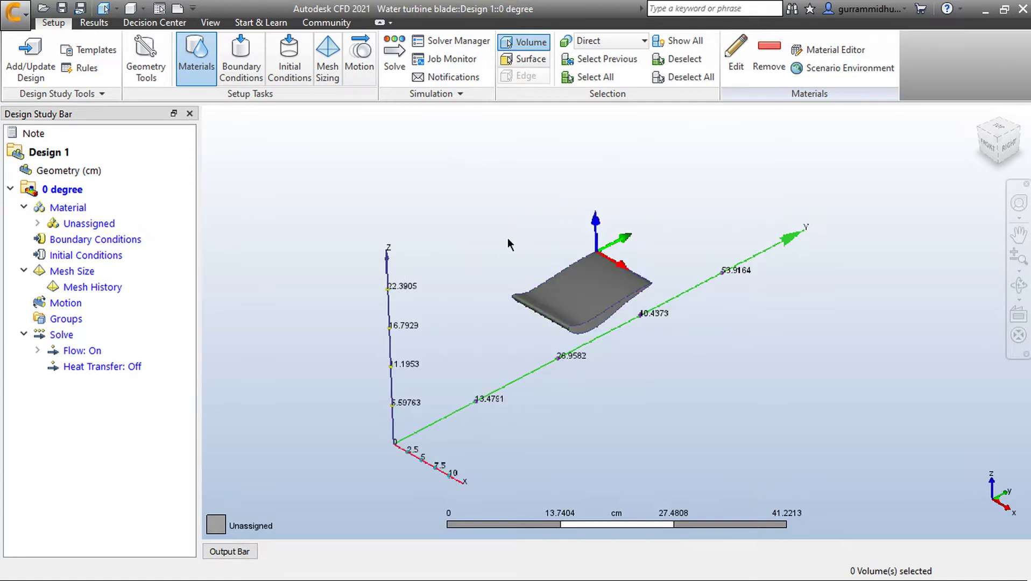
pyautogui.middleClick(552, 254)
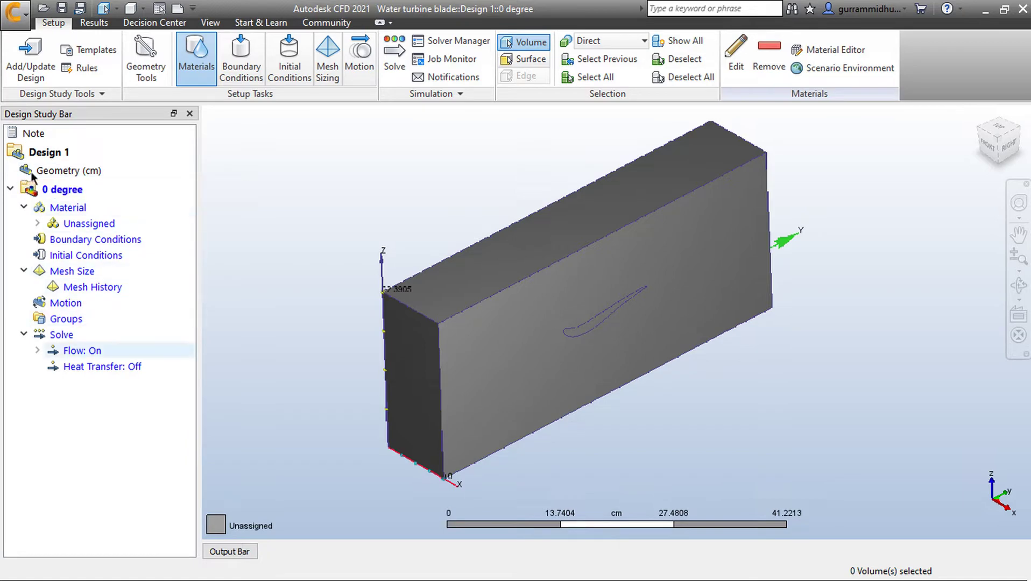
# - Change the geometry's length units to meter
pyautogui.rightClick(82, 178)
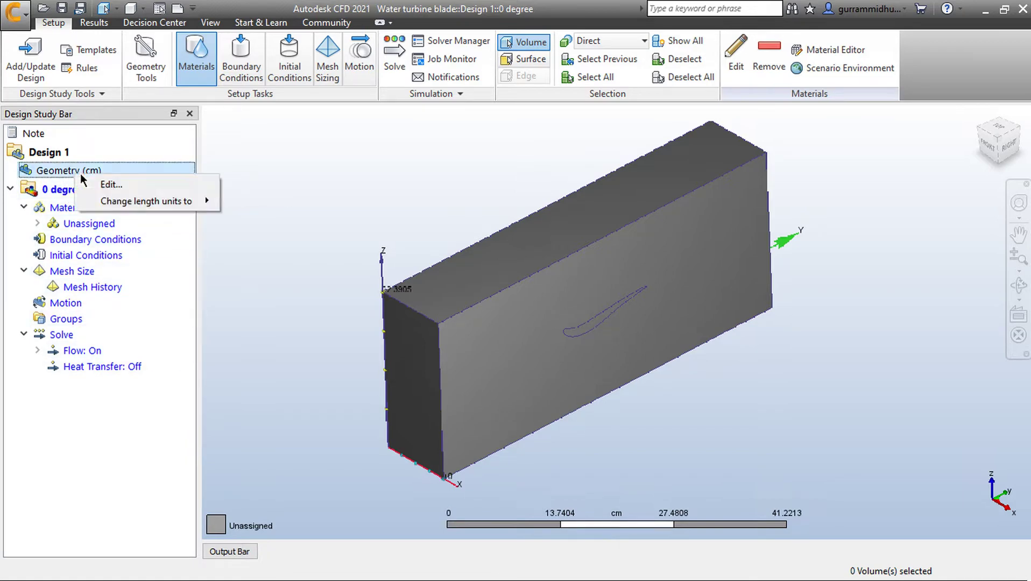
pyautogui.moveTo(161, 202)
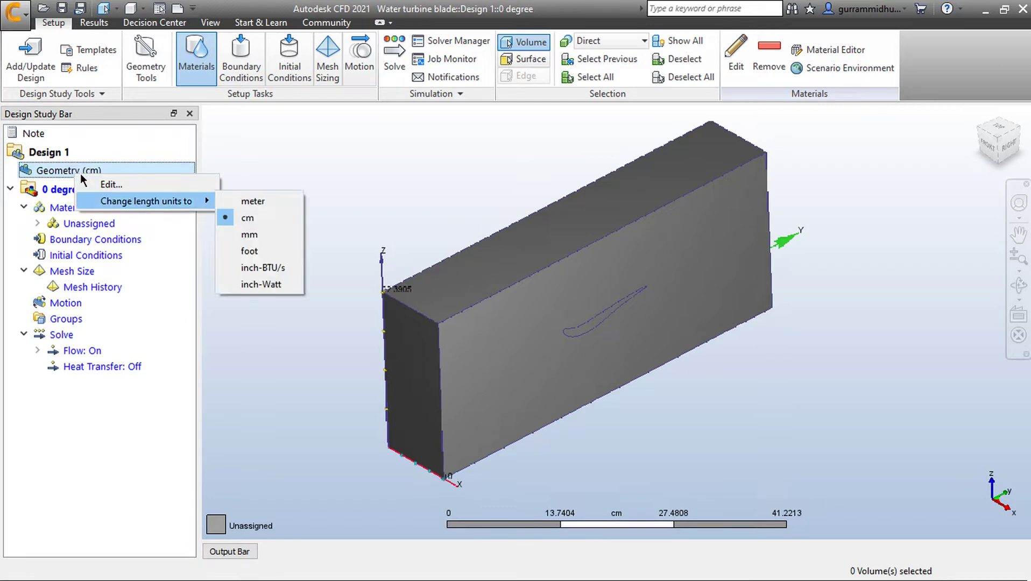
pyautogui.click(257, 203)
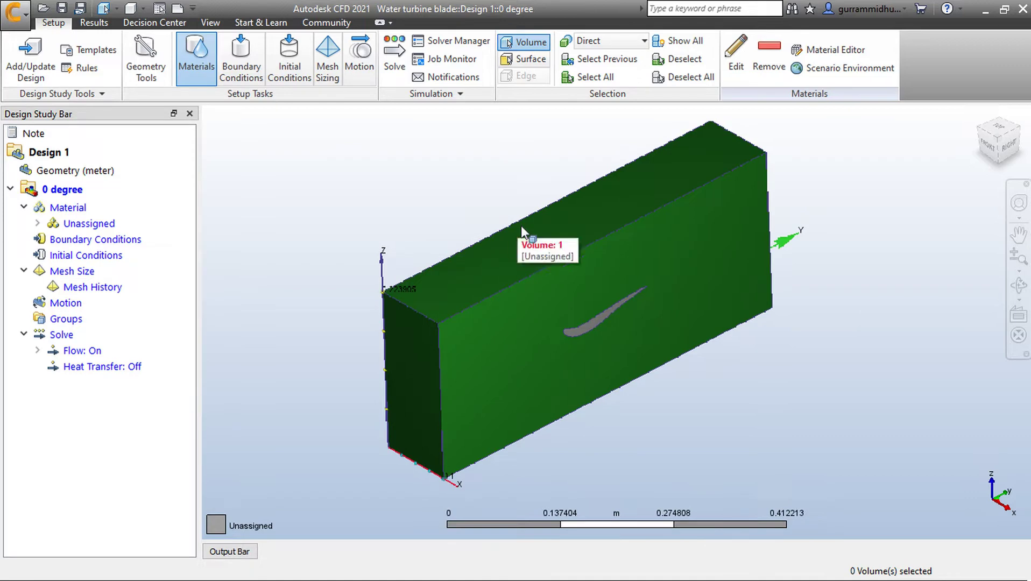
# - Assign the fluid material Water to the box volume surrounding the blade
pyautogui.click(521, 225)
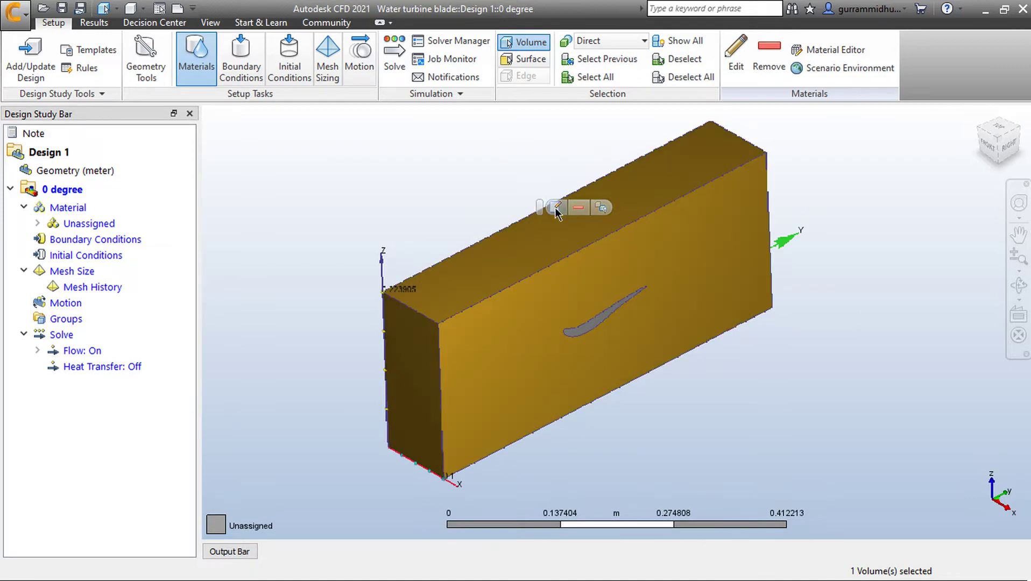
pyautogui.click(555, 208)
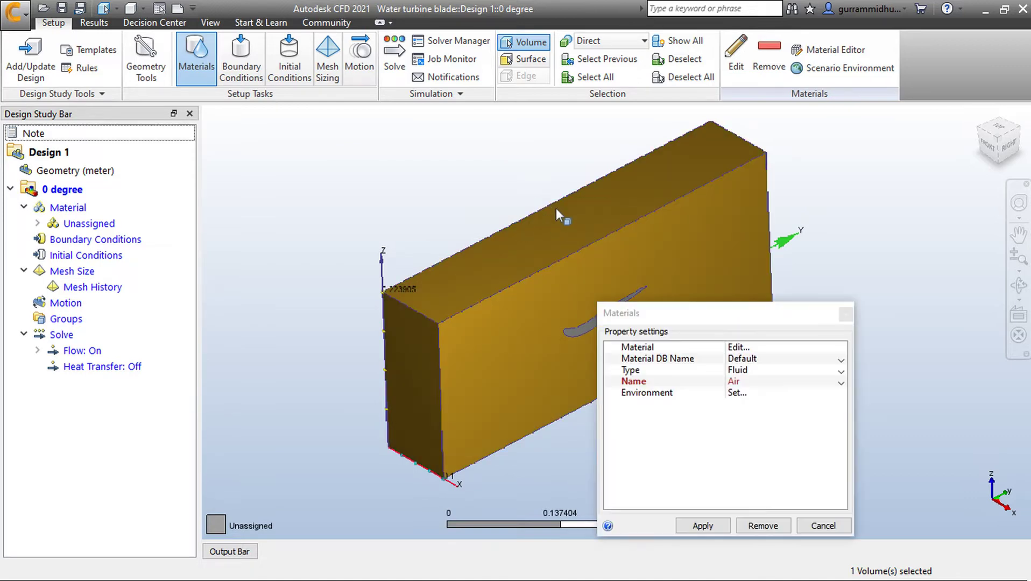
pyautogui.moveTo(703, 306); pyautogui.dragTo(734, 225)
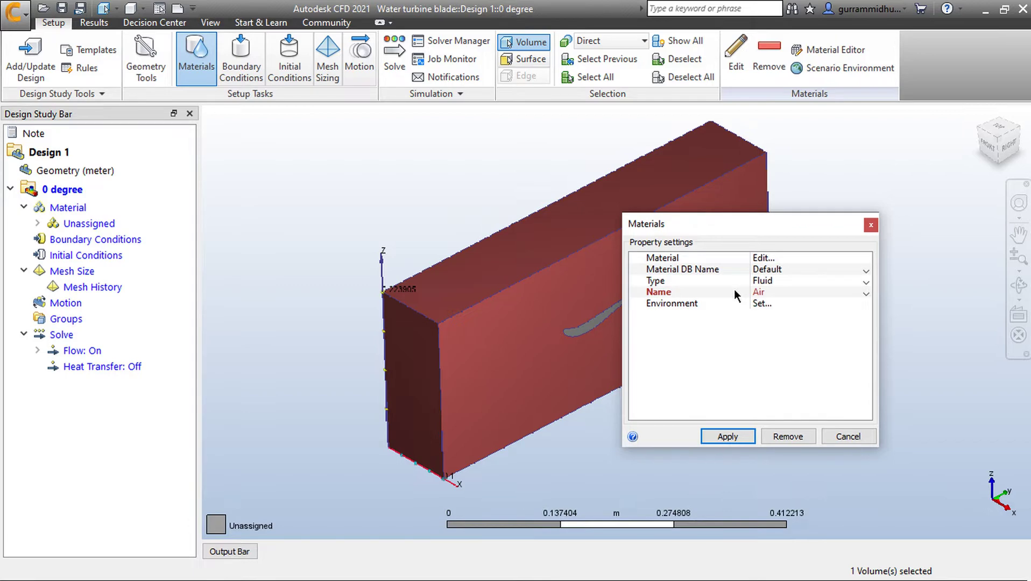
pyautogui.click(761, 292)
pyautogui.click(770, 315)
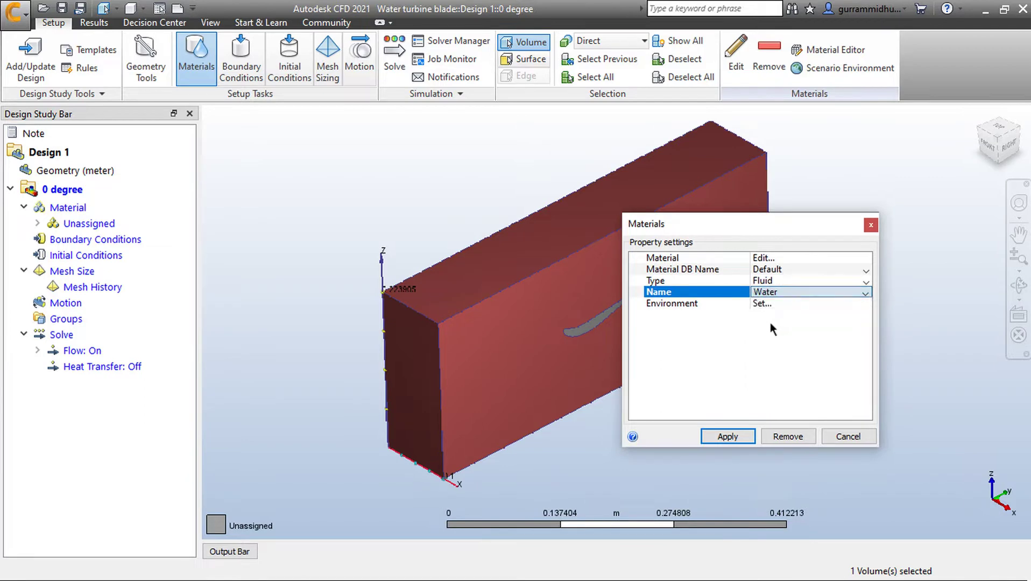
pyautogui.click(729, 436)
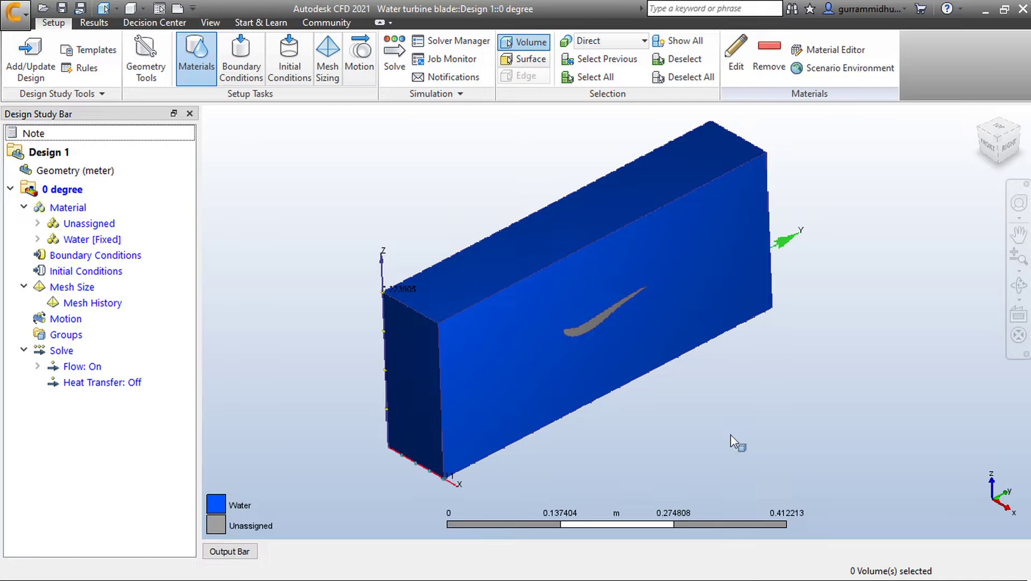
# - Assign the solid material Stainless Steel (308) to the blade volume
pyautogui.scroll(5, 715, 433)
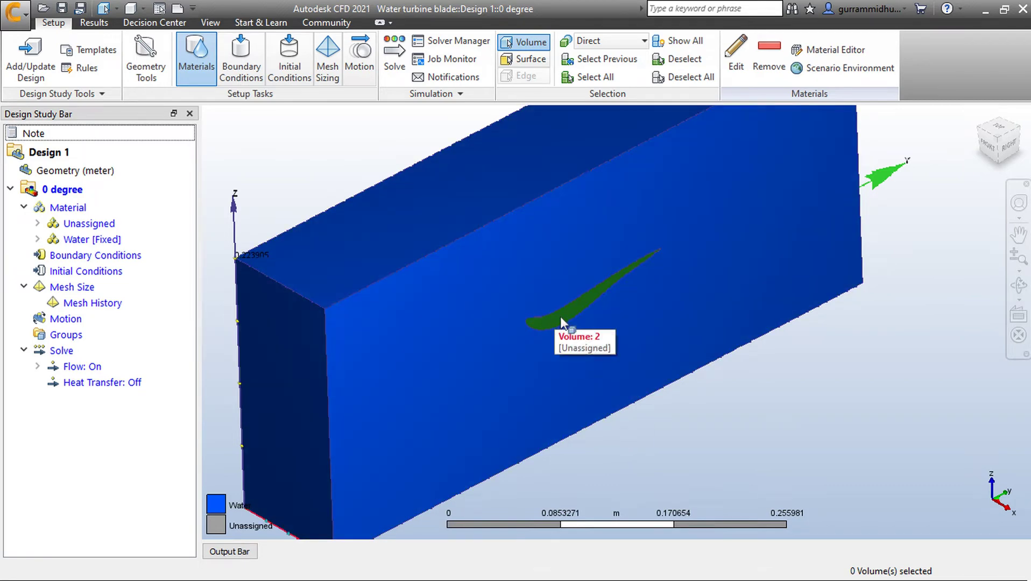
pyautogui.click(561, 323)
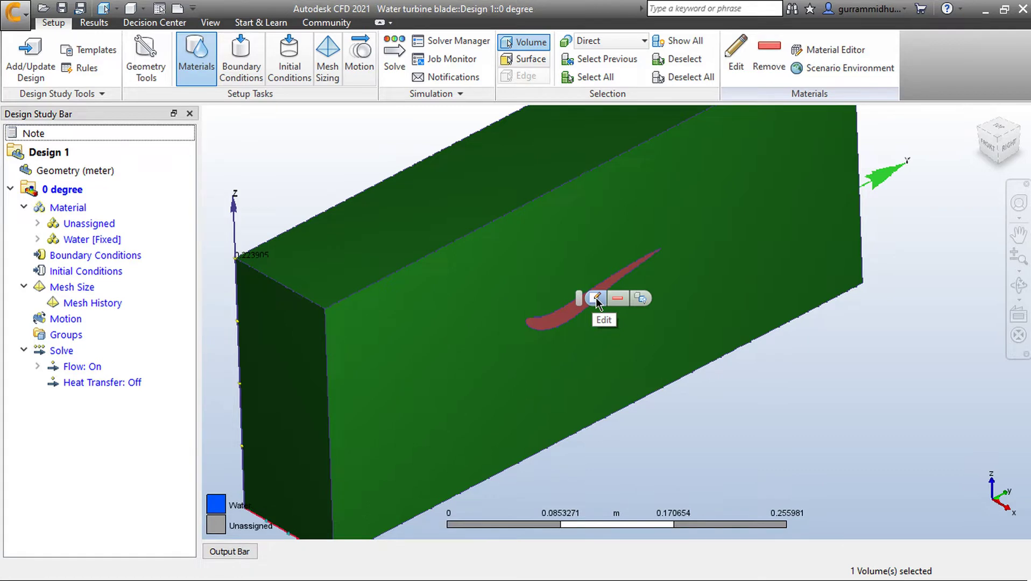
pyautogui.click(596, 299)
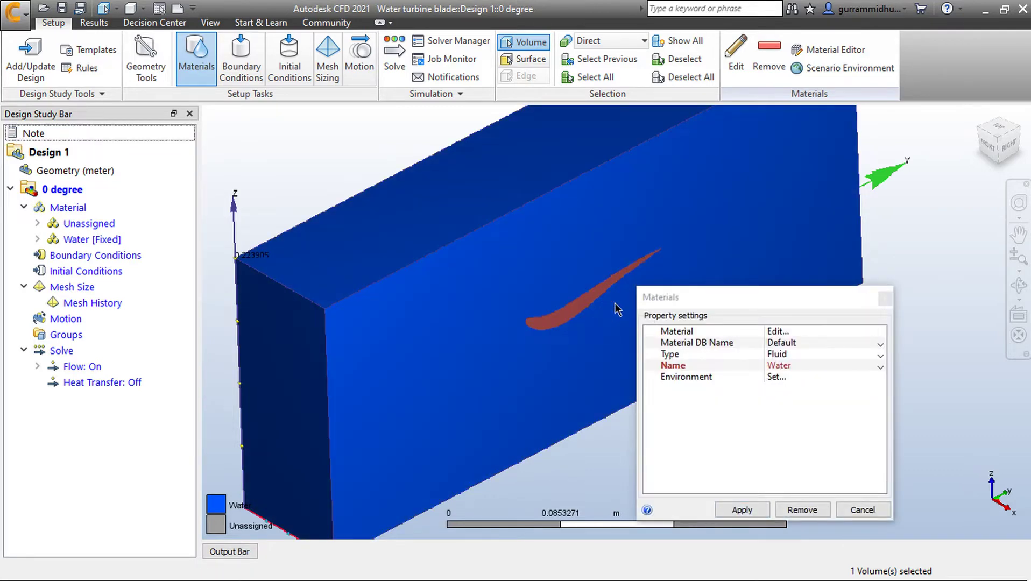
pyautogui.click(783, 354)
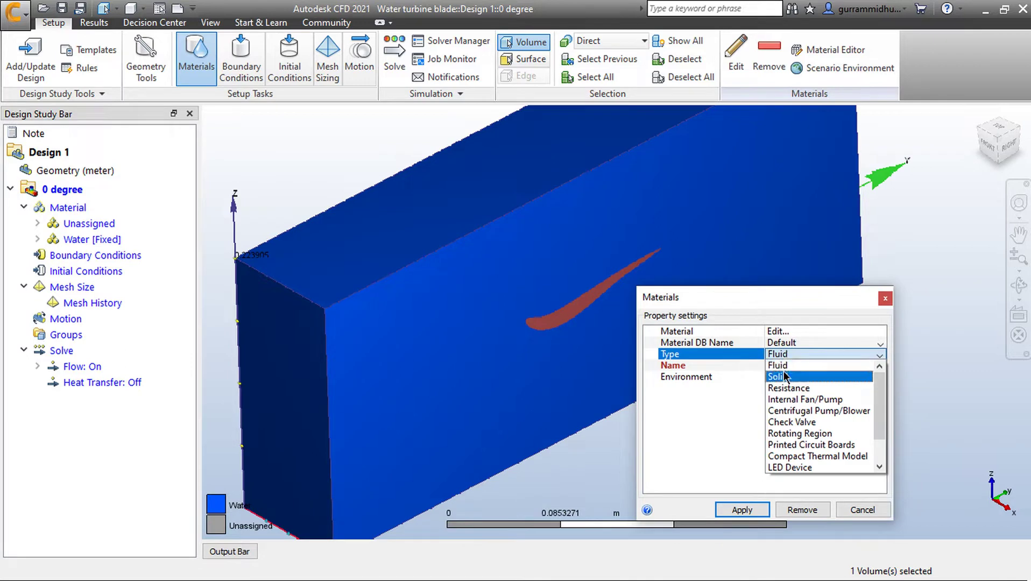
pyautogui.click(785, 376)
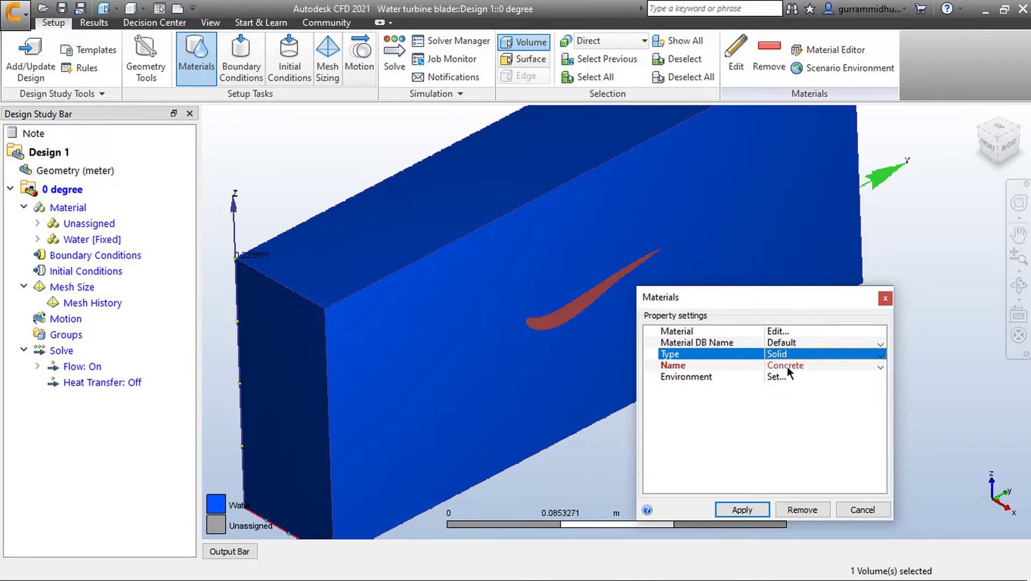
pyautogui.click(786, 366)
pyautogui.moveTo(879, 391); pyautogui.dragTo(879, 445)
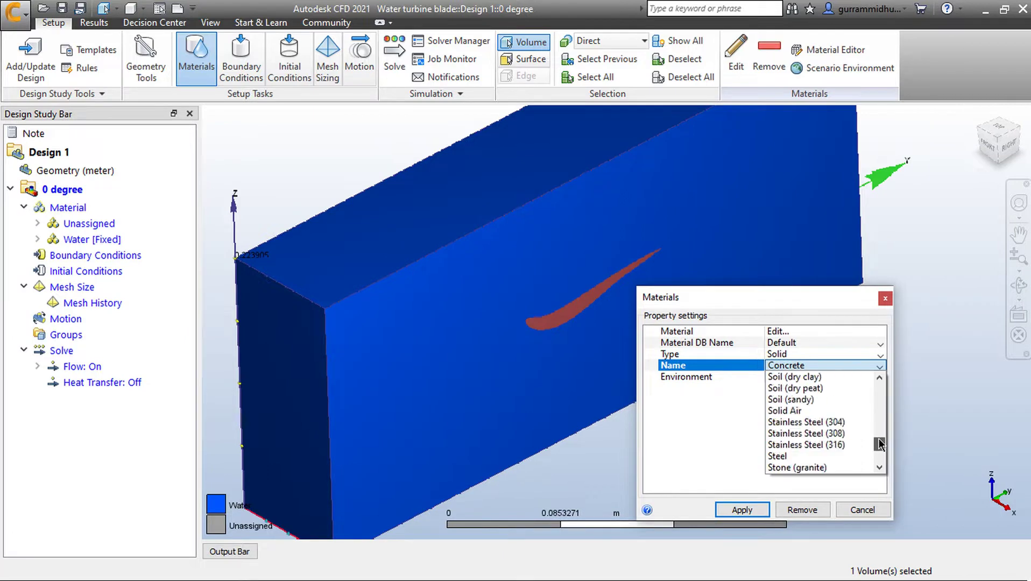
pyautogui.click(850, 431)
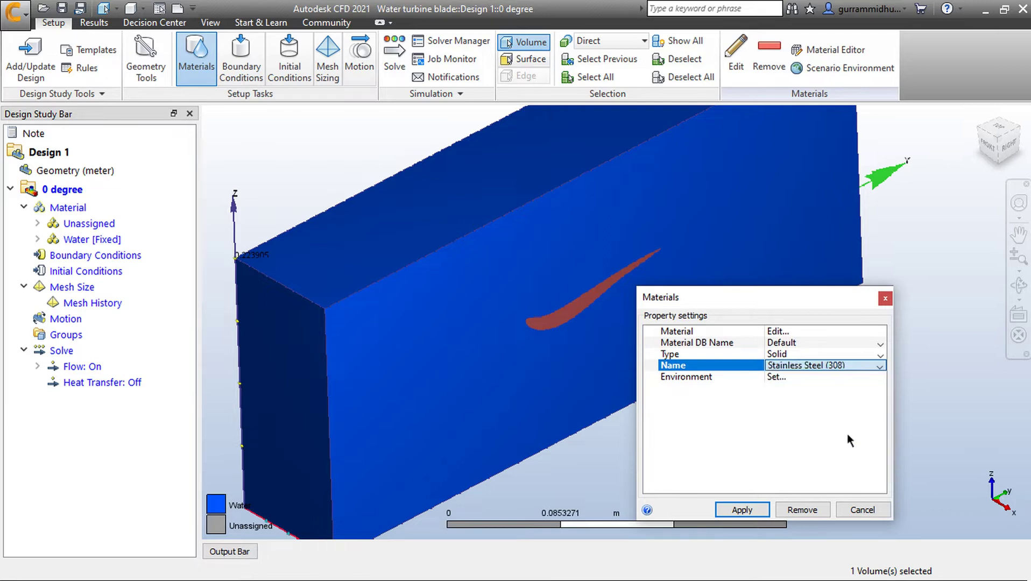
pyautogui.click(741, 509)
# - Apply a normal velocity boundary condition of 50 m/s to the box's inlet end face at the origin
pyautogui.scroll(-3, 720, 414)
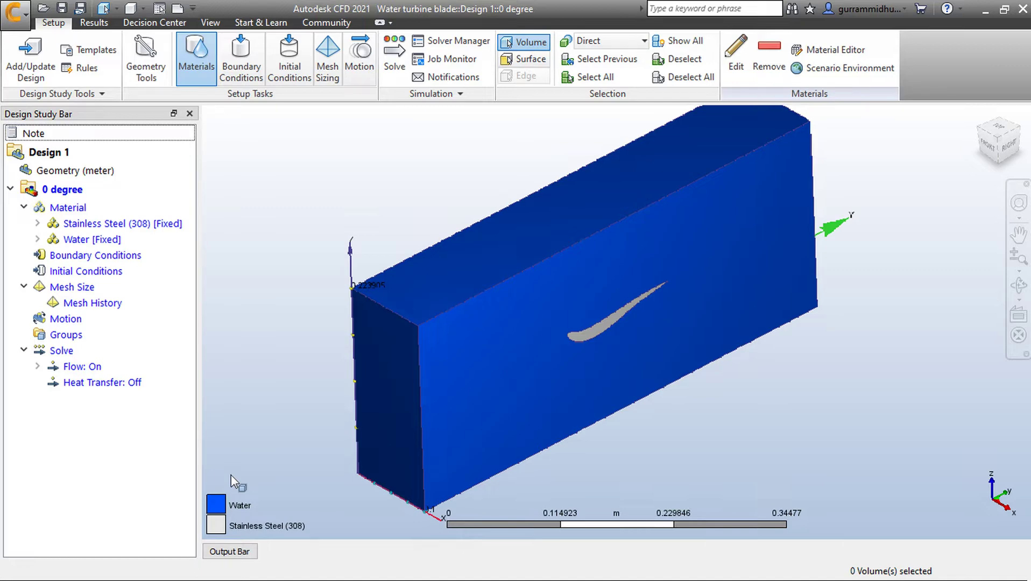
pyautogui.scroll(-2, 289, 301)
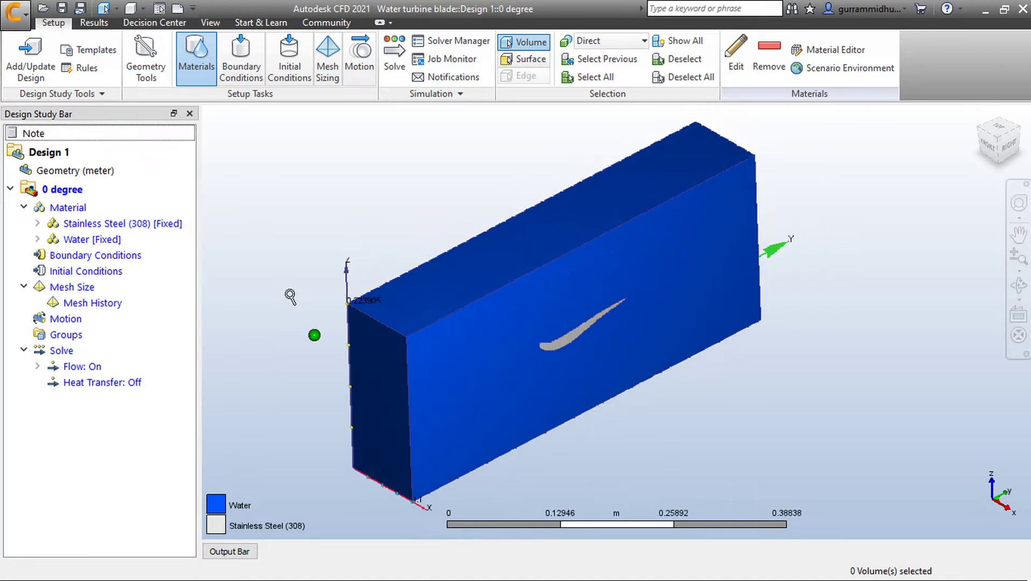
pyautogui.click(243, 54)
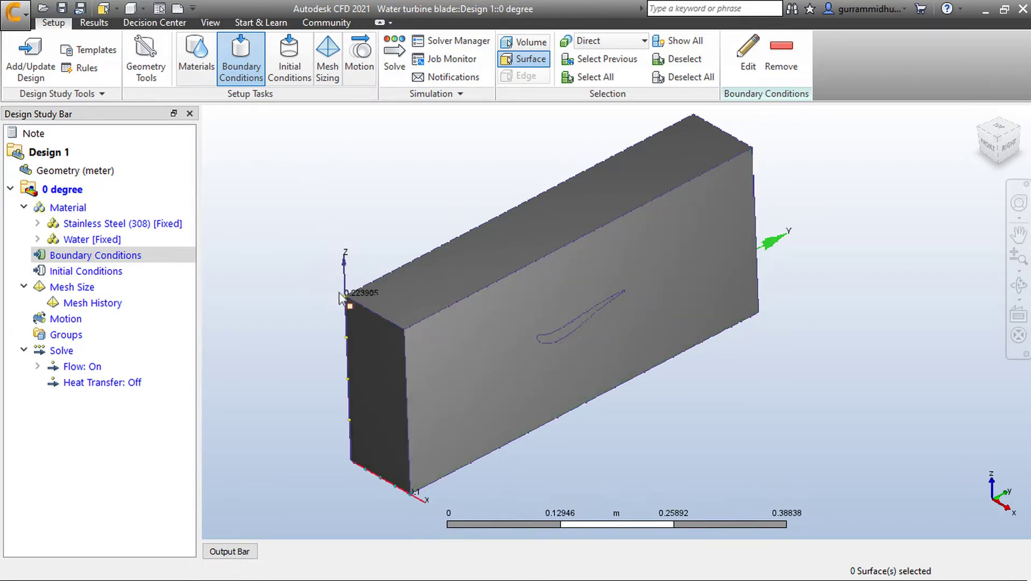
pyautogui.click(361, 371)
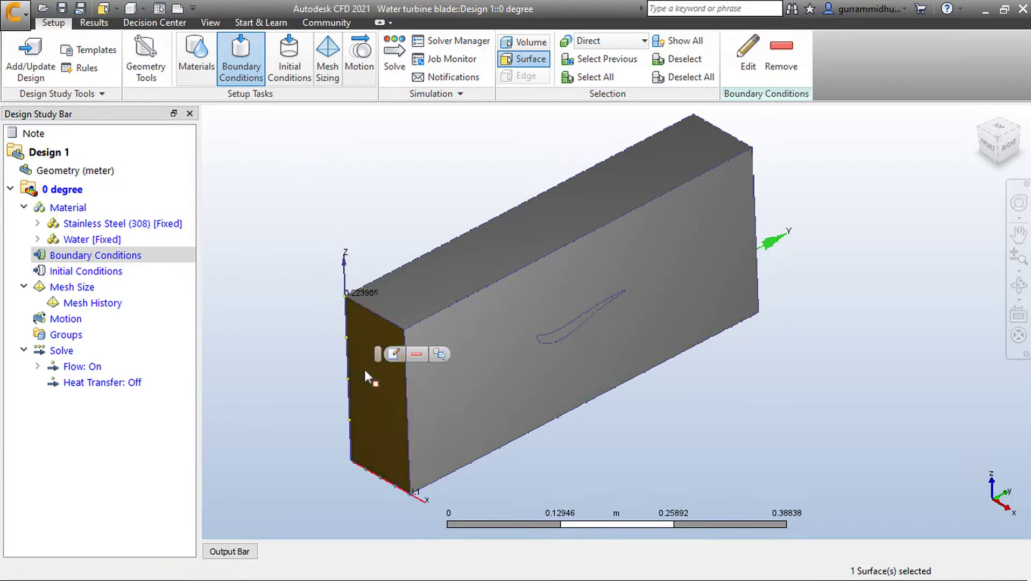
pyautogui.click(397, 353)
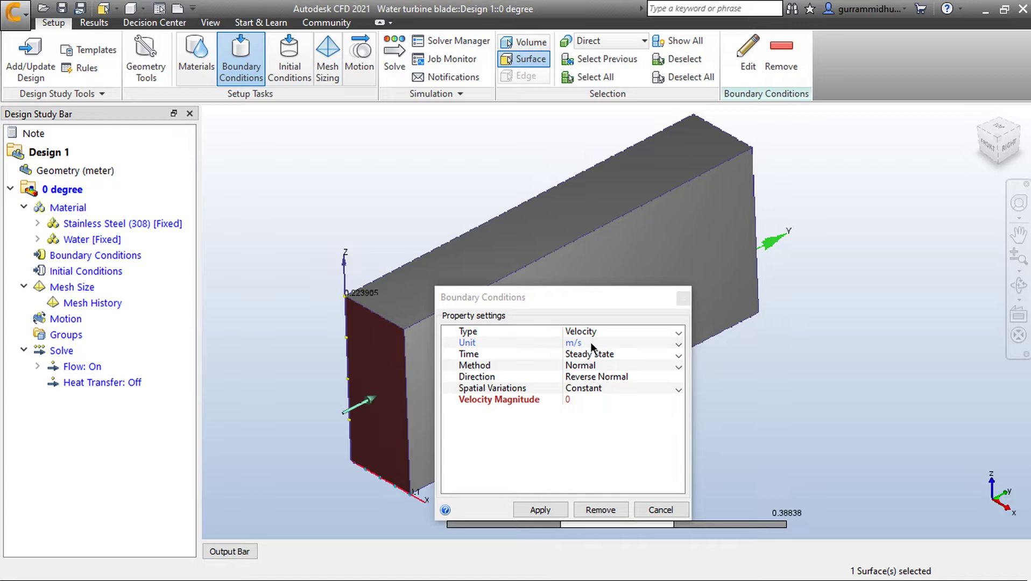
pyautogui.click(575, 399)
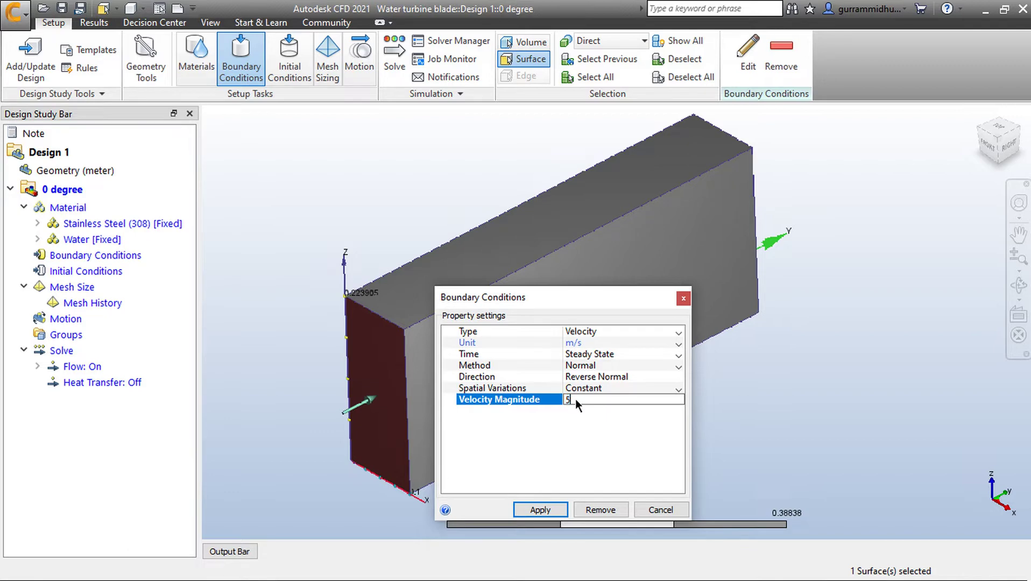
pyautogui.click(539, 509)
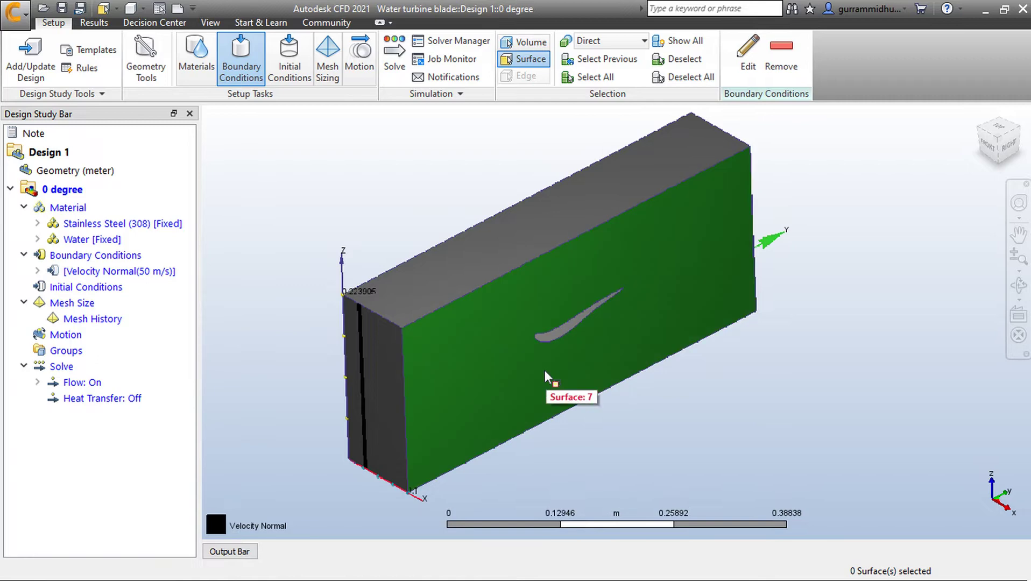
pyautogui.click(545, 370)
pyautogui.click(554, 335)
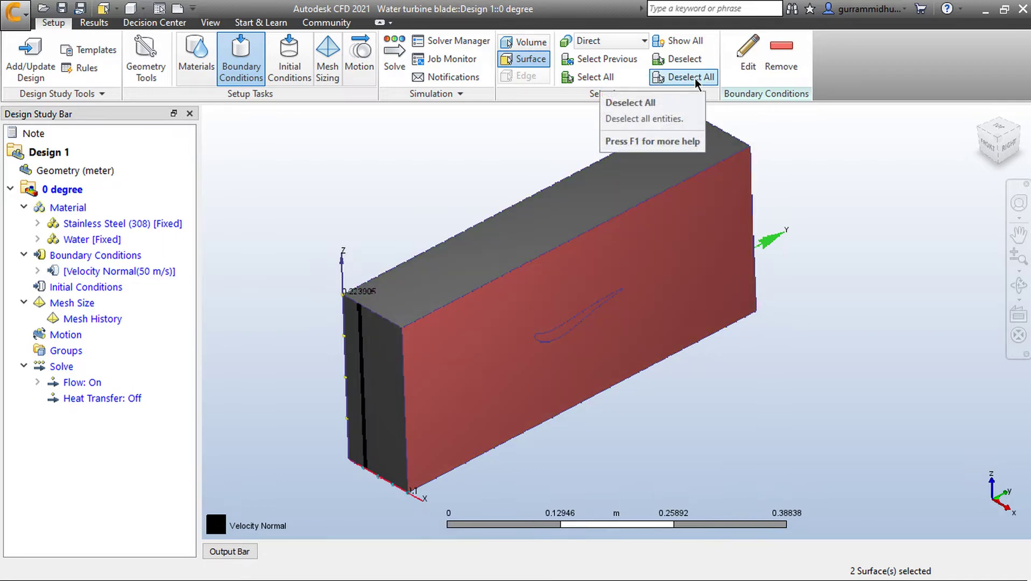
pyautogui.click(694, 78)
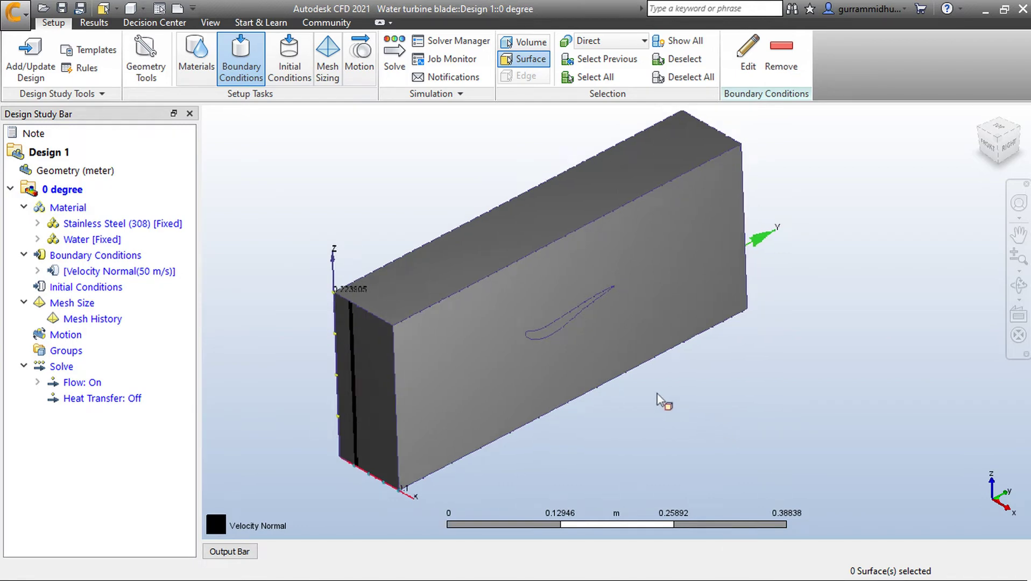
# - Apply a Slip/Symmetry boundary condition to the box's large side face and the blade's end face within it
pyautogui.click(605, 373)
pyautogui.click(554, 326)
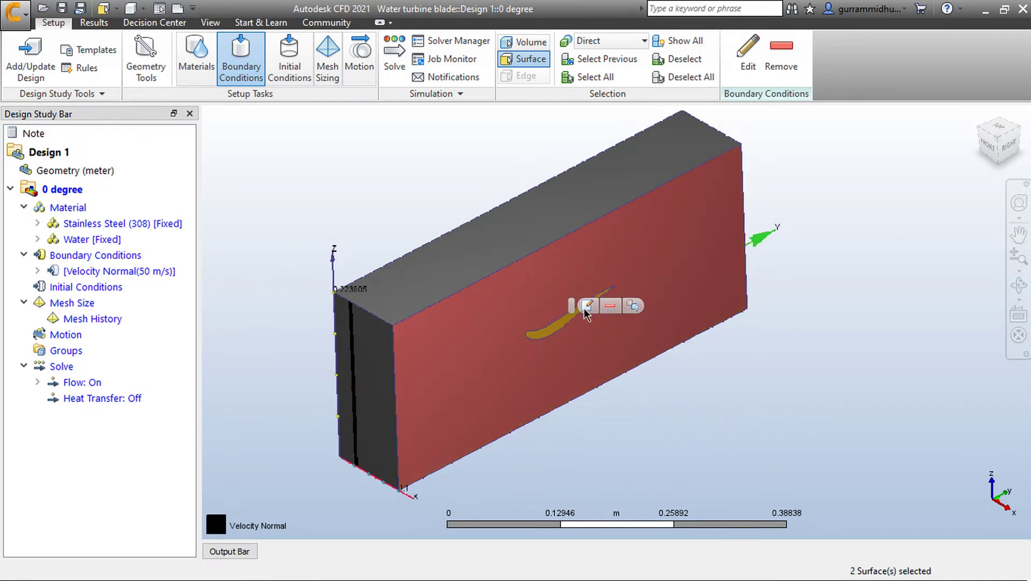
pyautogui.click(586, 307)
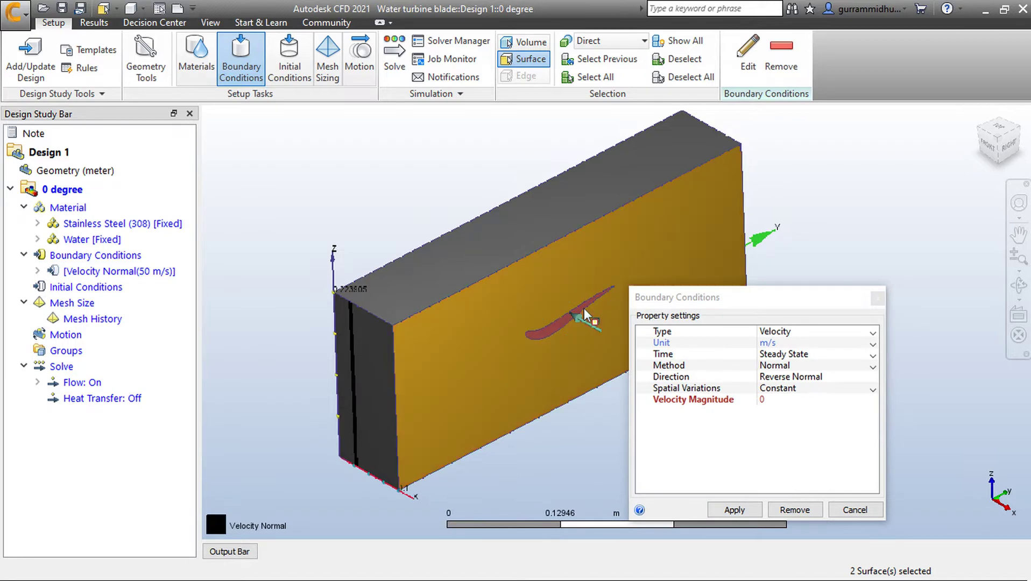
pyautogui.click(786, 330)
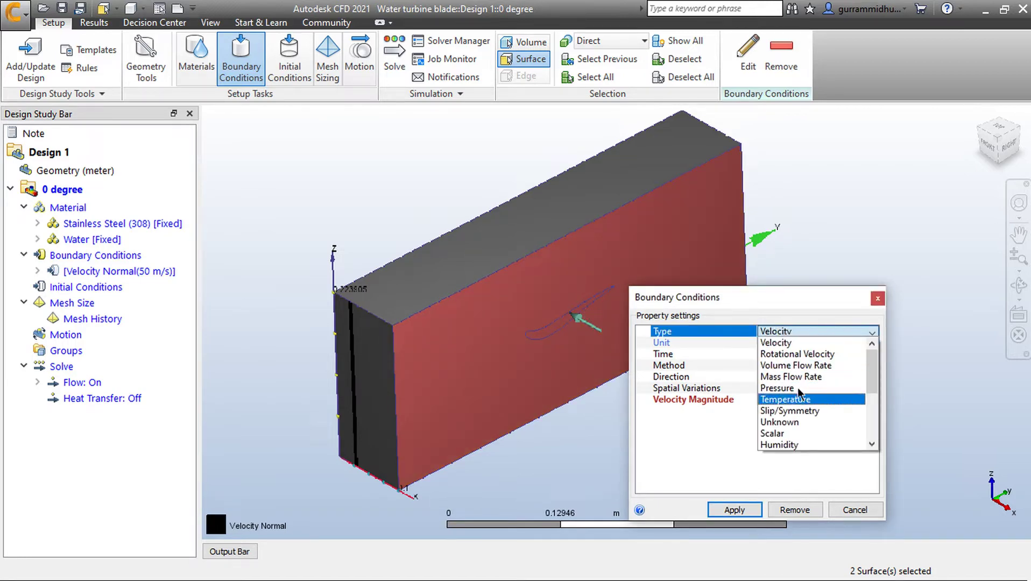
pyautogui.click(796, 410)
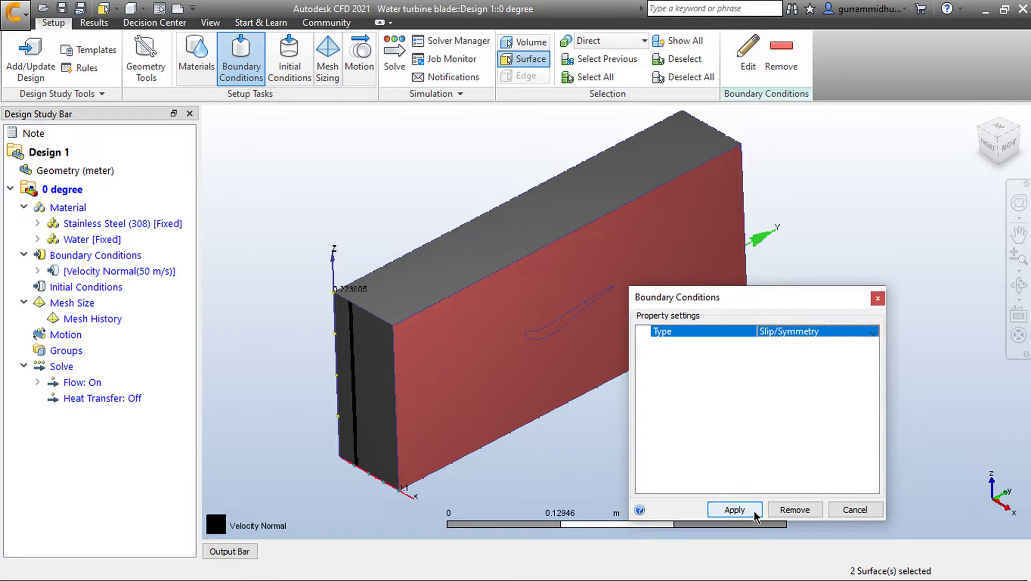
pyautogui.click(734, 509)
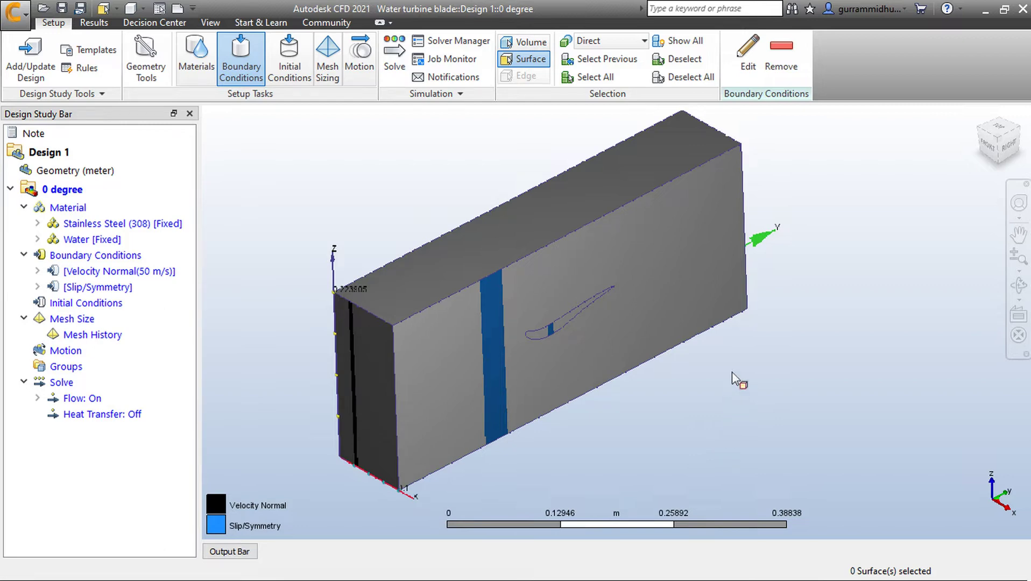
# - Apply a static gage pressure boundary condition of 0 Pa to the outlet end face opposite the velocity inlet
pyautogui.moveTo(732, 372); pyautogui.dragTo(647, 359, button='middle')
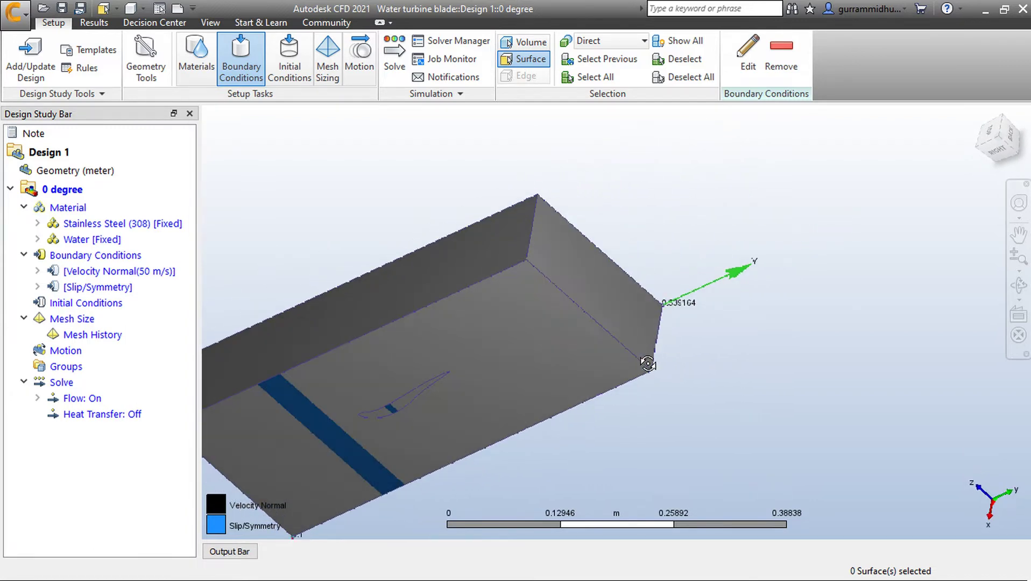
pyautogui.click(624, 297)
pyautogui.click(648, 286)
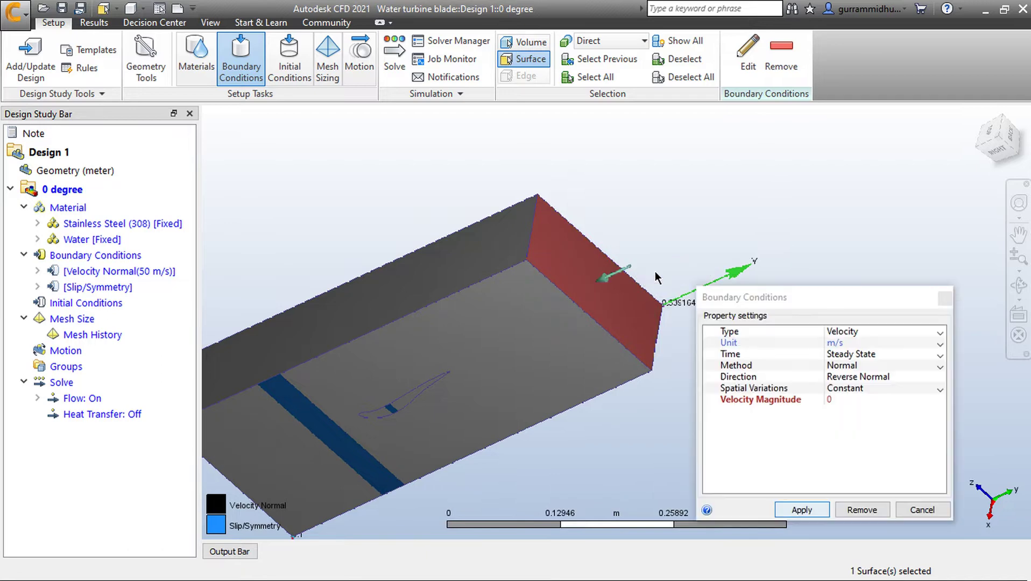
pyautogui.click(859, 334)
pyautogui.click(841, 386)
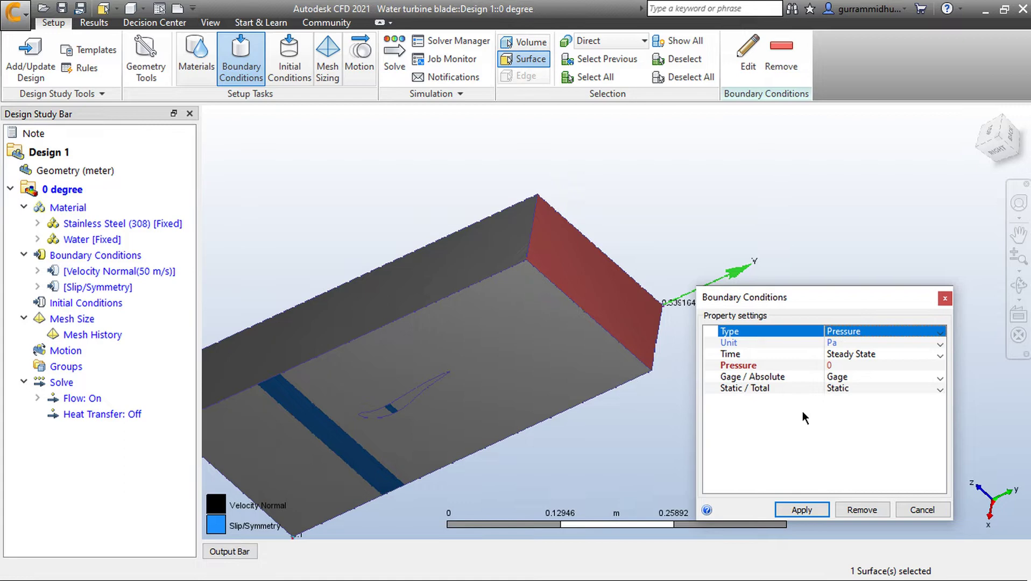
pyautogui.click(815, 510)
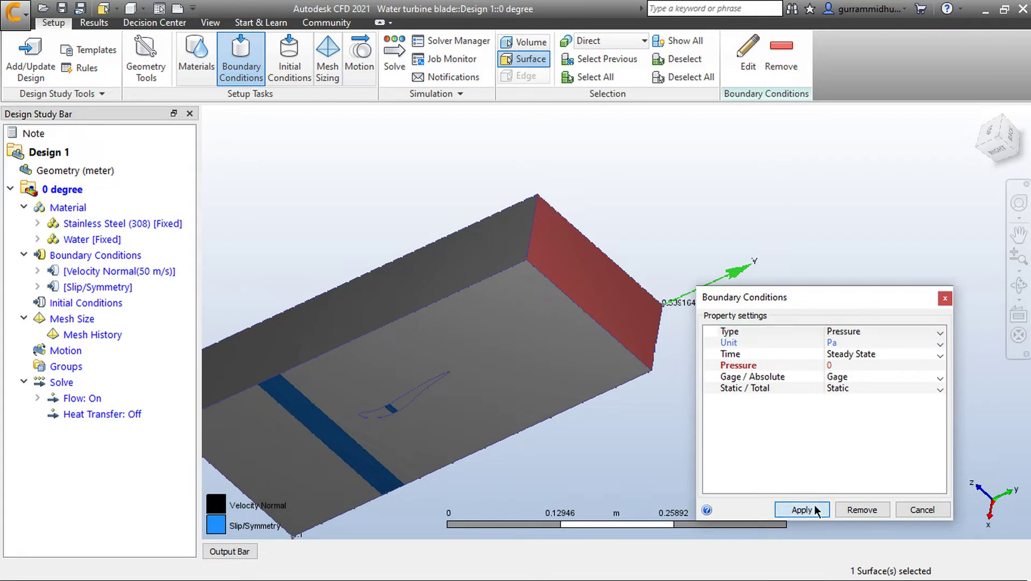
# - Set mesh sizing to Automatic and autosize the mesh for the whole model
pyautogui.scroll(-2, 817, 503)
pyautogui.moveTo(835, 372)
pyautogui.keyDown('shift'); pyautogui.mouseDown(button='middle')
pyautogui.moveTo(838, 349)
pyautogui.moveTo(838, 358)
pyautogui.mouseUp(button='middle'); pyautogui.keyUp('shift')
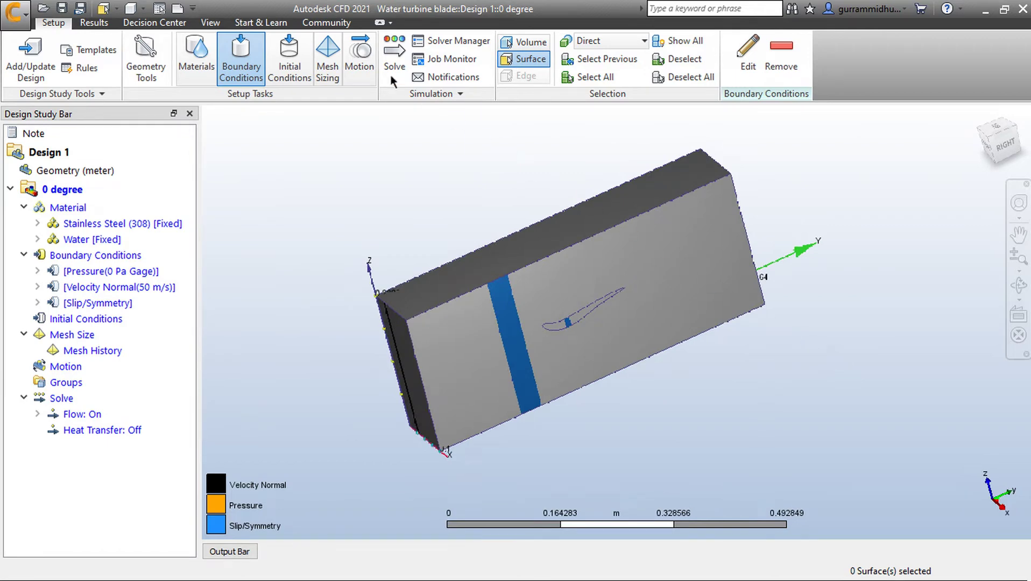
pyautogui.click(338, 45)
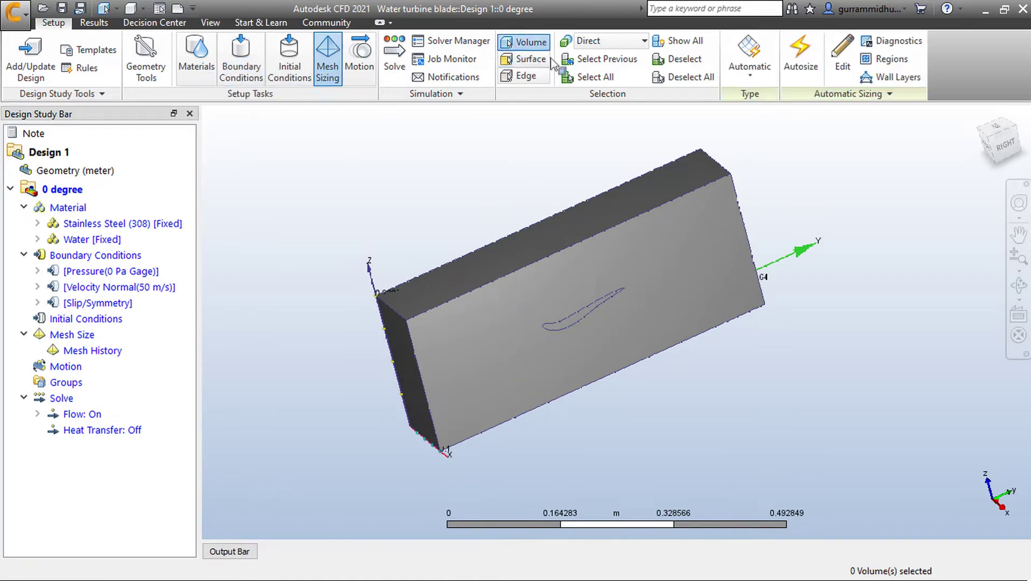
pyautogui.click(765, 78)
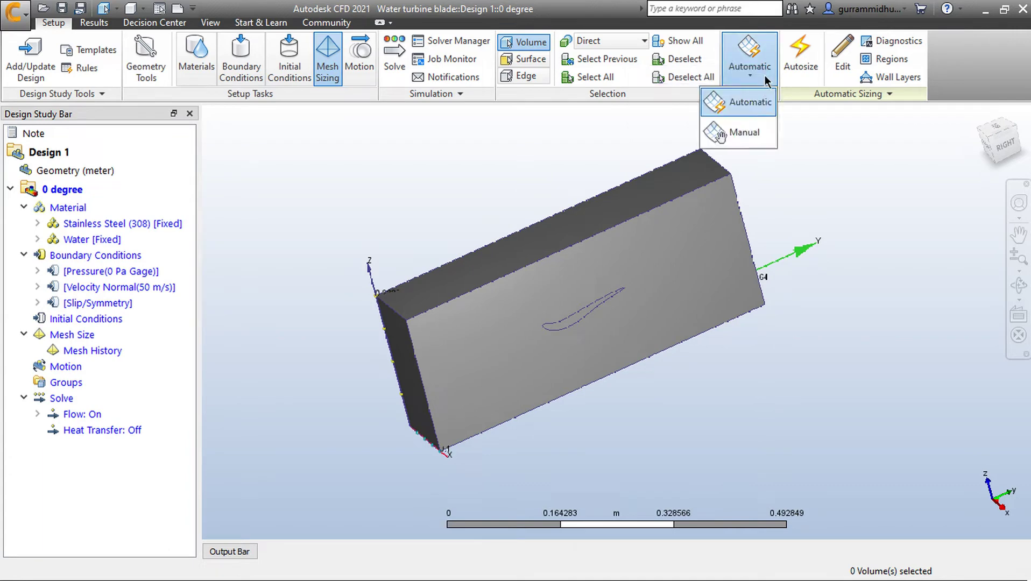
pyautogui.click(754, 97)
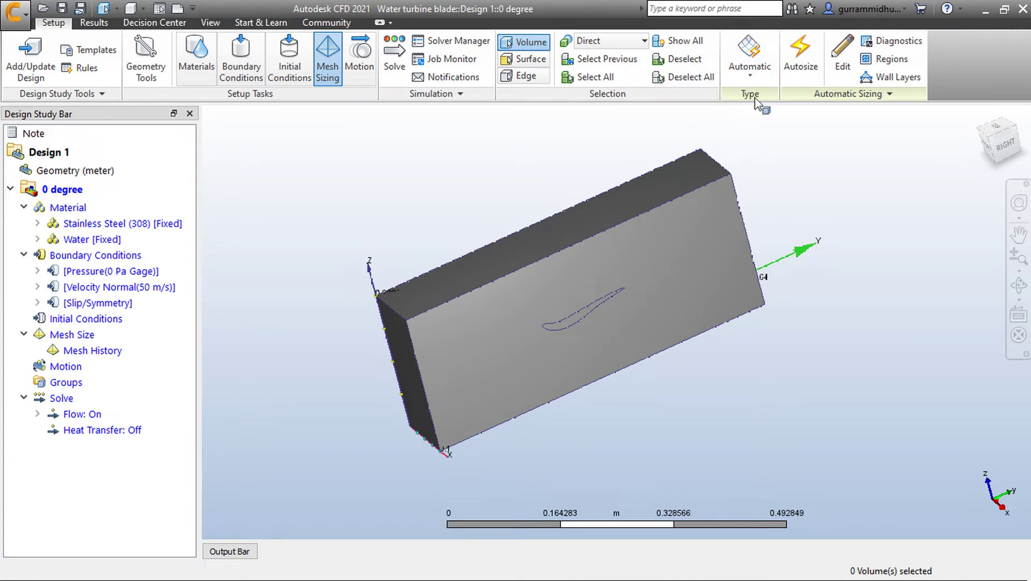
pyautogui.click(800, 63)
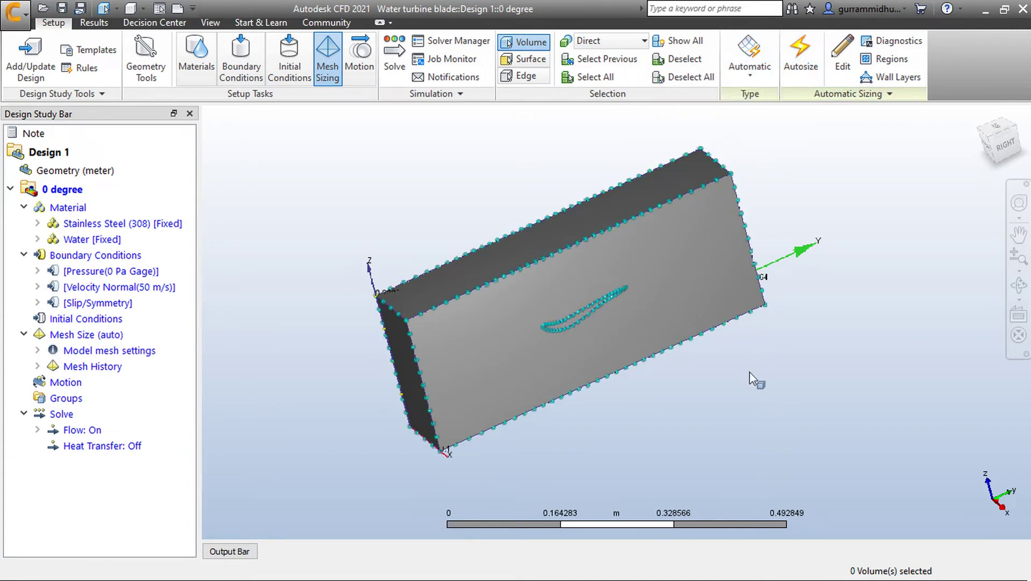
# - Solve the scenario in steady state with 100 iterations, and collapse the output messages to show the velocity magnitude result
pyautogui.moveTo(756, 367); pyautogui.dragTo(749, 372, button='middle')
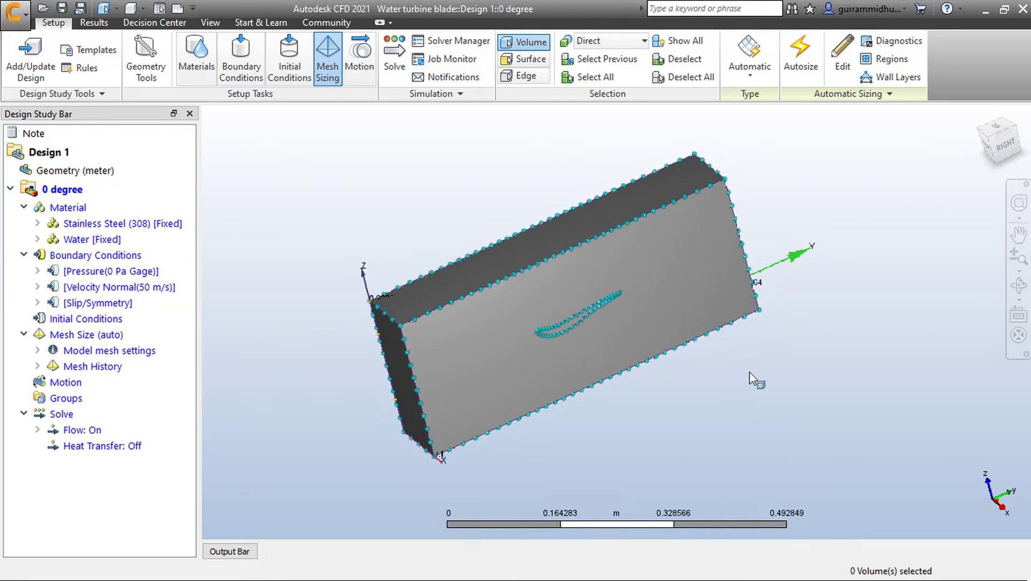
pyautogui.click(395, 57)
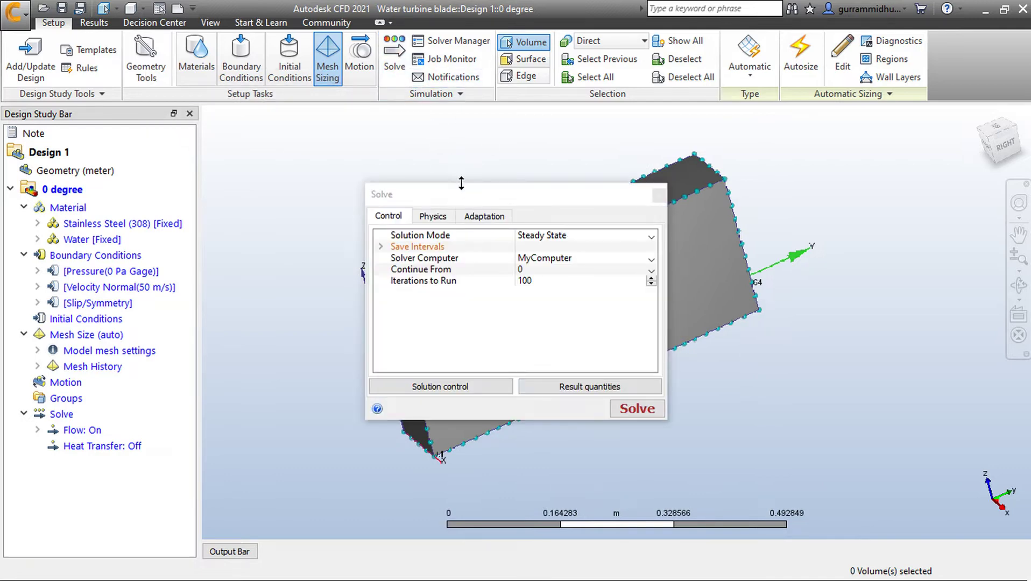
pyautogui.moveTo(472, 194); pyautogui.dragTo(358, 135)
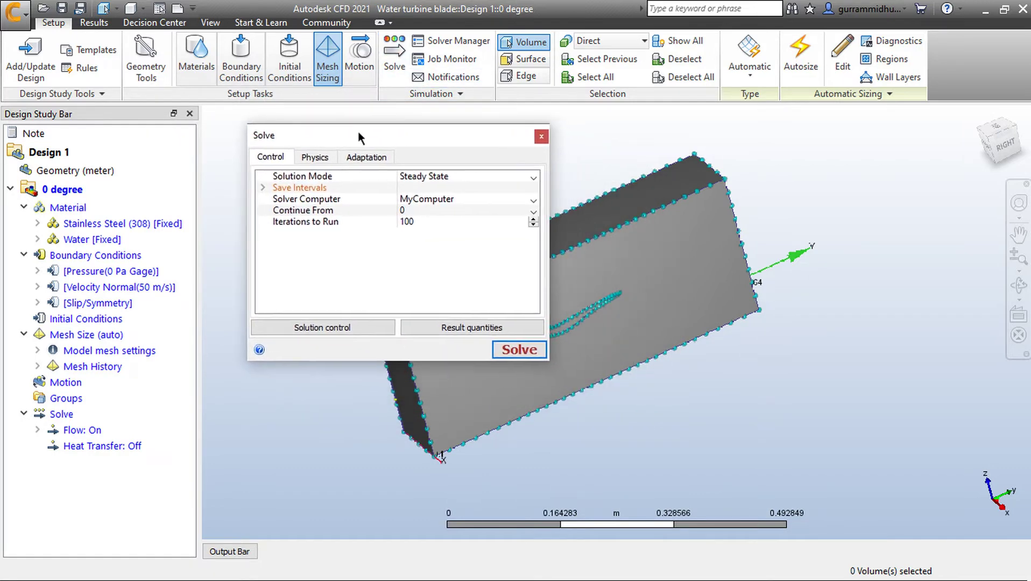
pyautogui.click(520, 349)
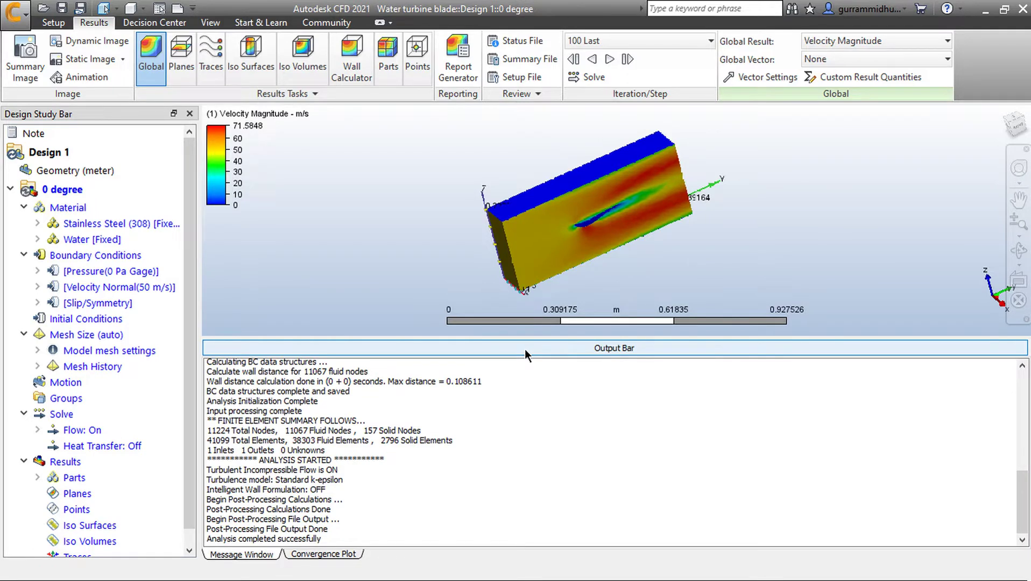
pyautogui.click(525, 352)
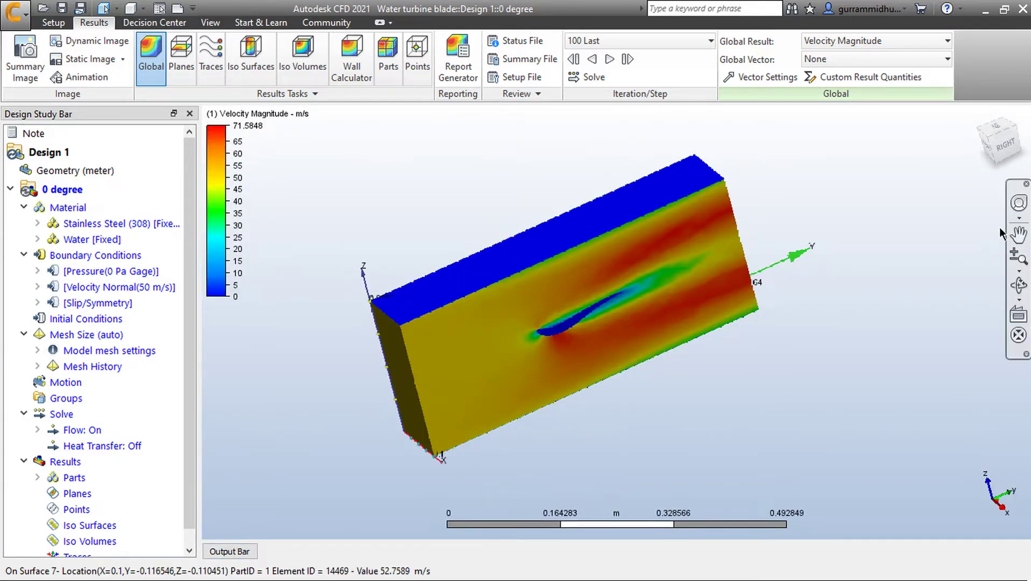
# - Examine the velocity magnitude distribution around the blade's leading edge, upper and lower surfaces and wake in the right side view
pyautogui.click(1003, 145)
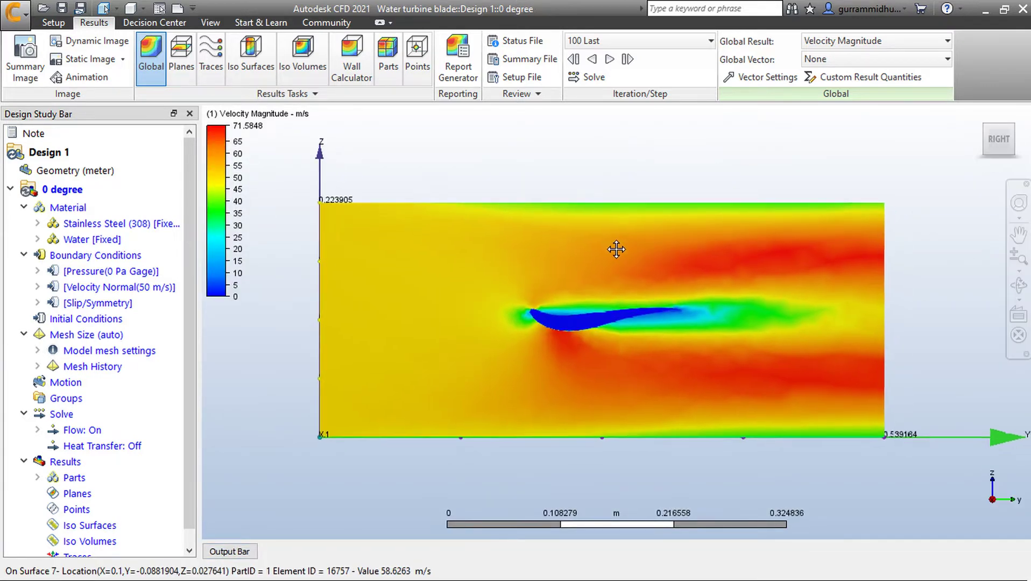
pyautogui.scroll(2, 491, 244)
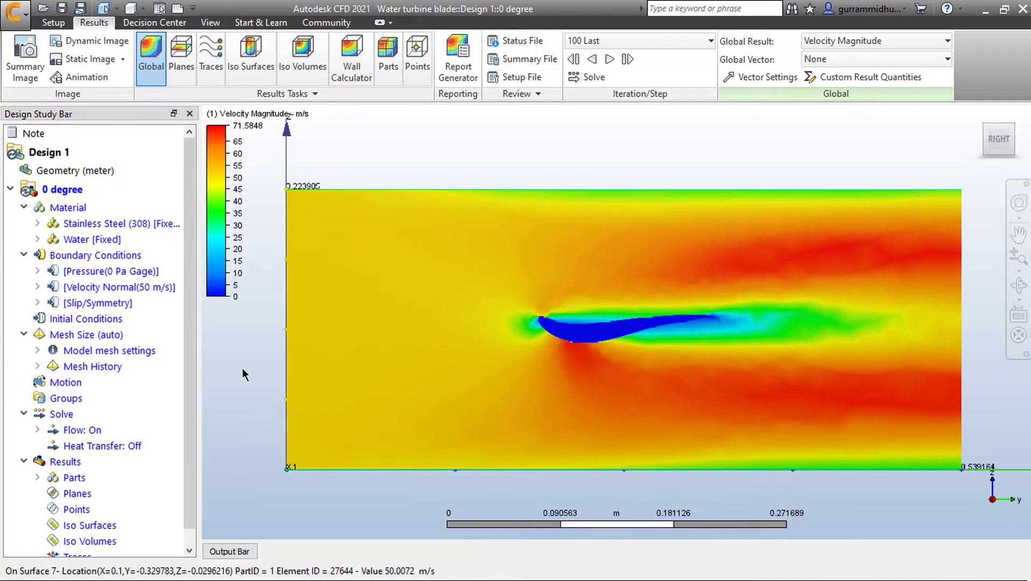
pyautogui.scroll(2, 524, 326)
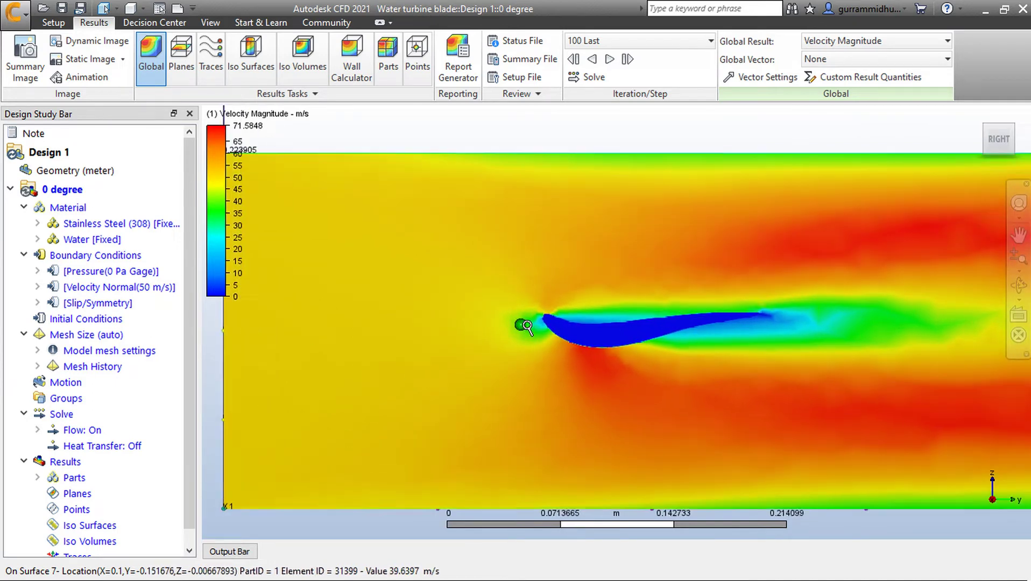
pyautogui.scroll(1, 525, 326)
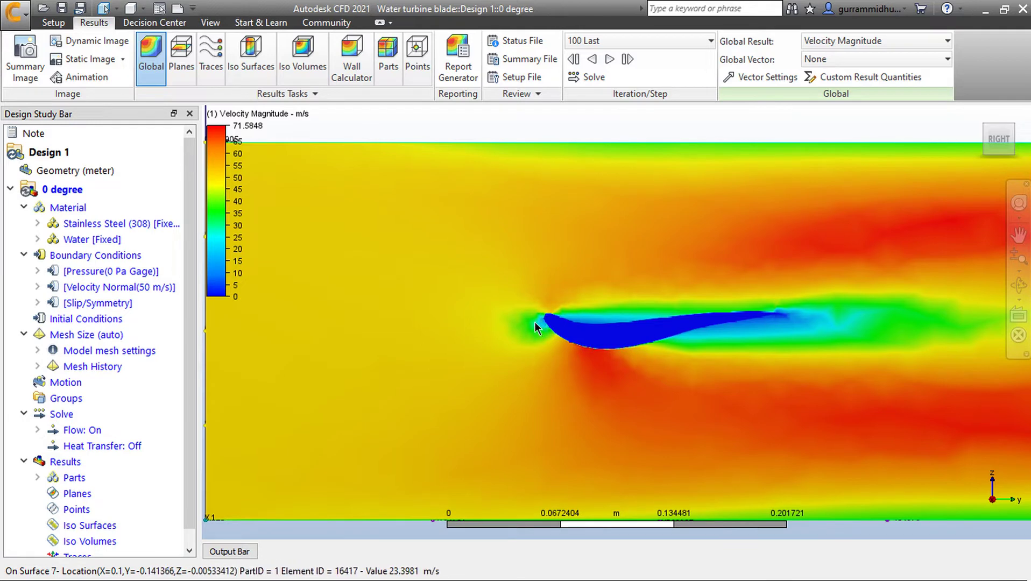
pyautogui.moveTo(534, 322); pyautogui.dragTo(519, 316, button='middle')
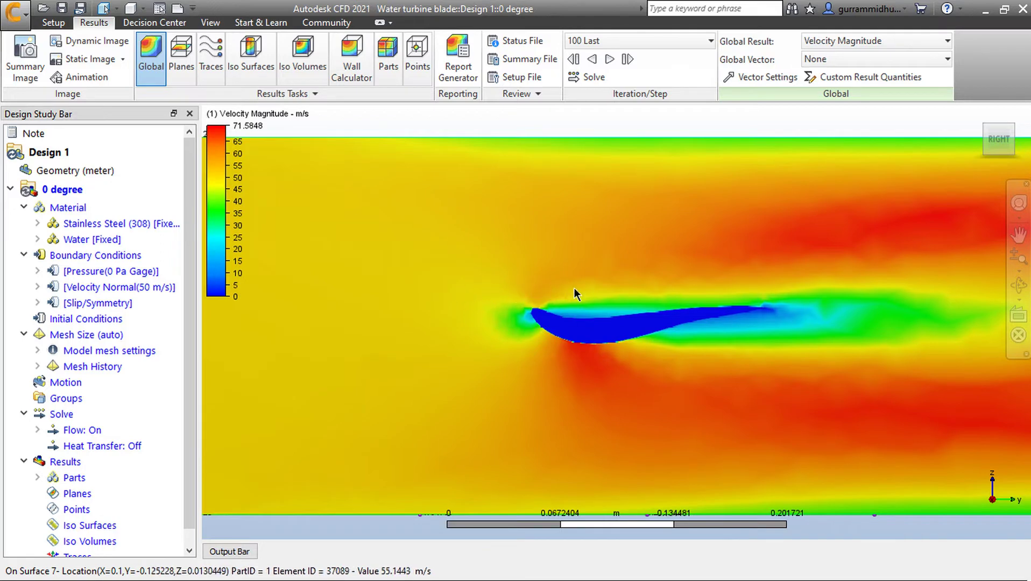
pyautogui.scroll(-2, 586, 286)
pyautogui.moveTo(586, 286); pyautogui.dragTo(560, 287, button='middle')
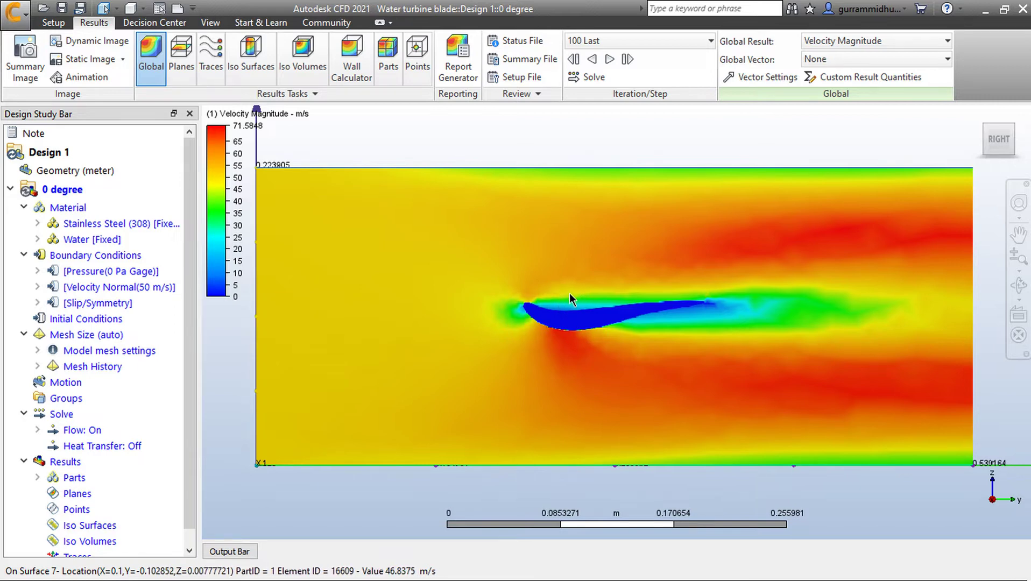
pyautogui.scroll(-1, 570, 292)
# - Make the water volume around the blade transparent so the full blade can be inspected inside the box
pyautogui.click(974, 116)
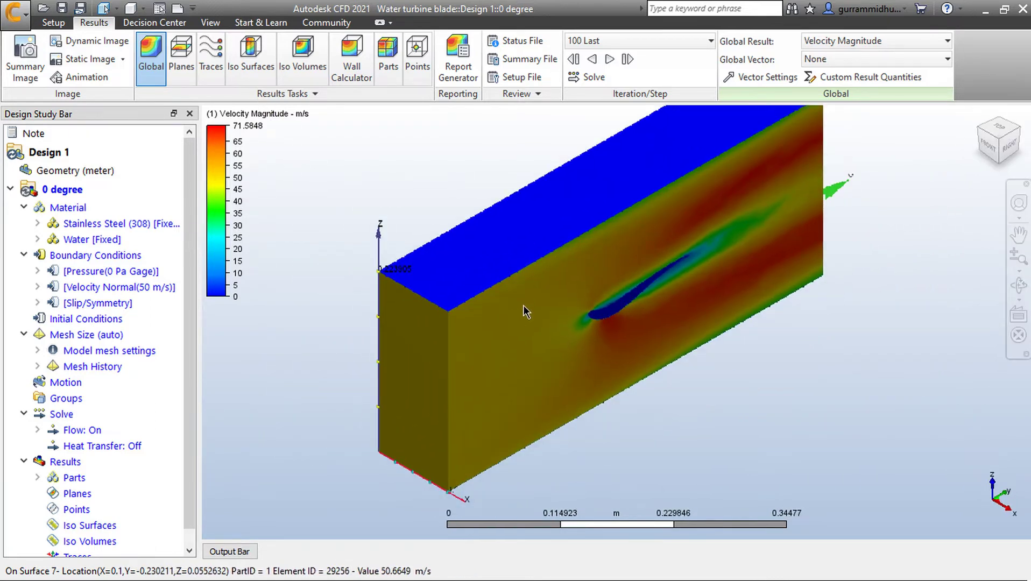
pyautogui.rightClick(525, 304)
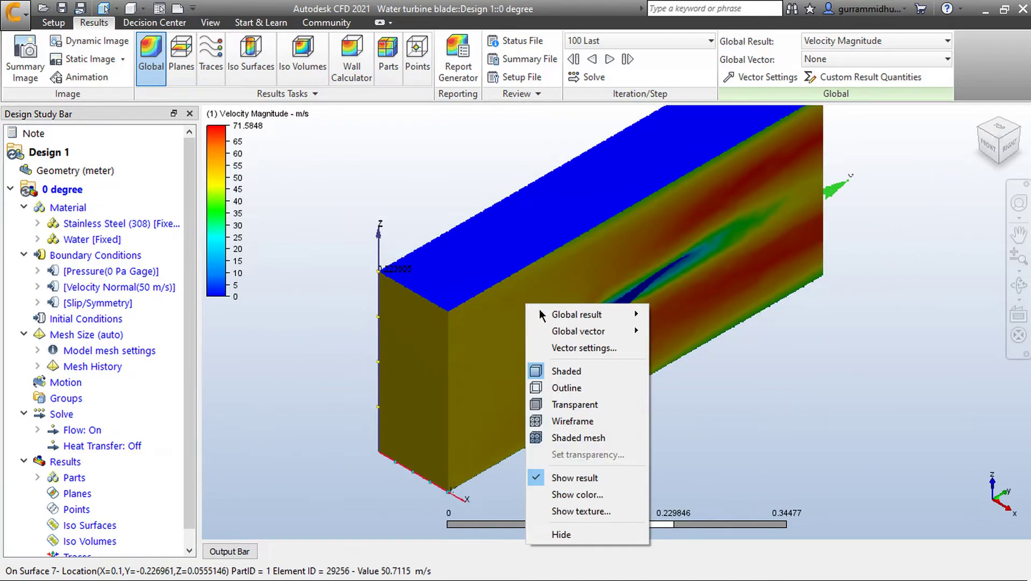
pyautogui.click(567, 404)
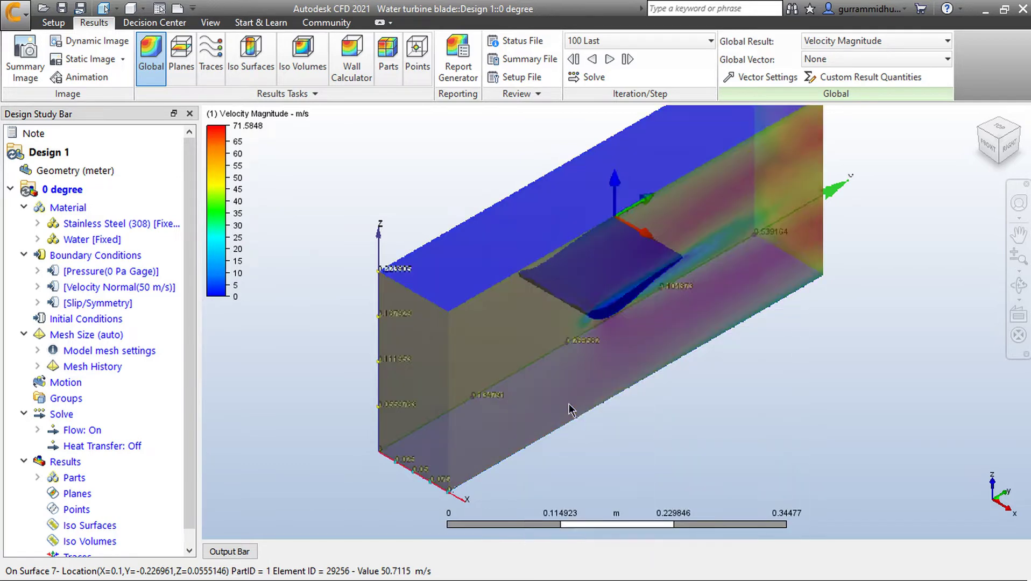
pyautogui.click(1008, 148)
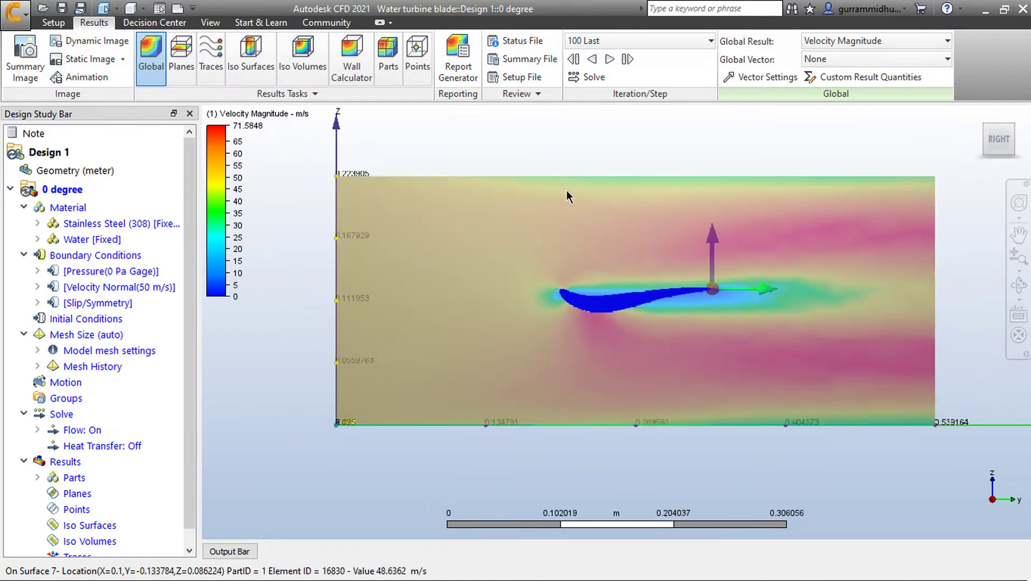
pyautogui.keyDown('shift'); pyautogui.moveTo(568, 196); pyautogui.dragTo(607, 218, button='middle'); pyautogui.keyUp('shift')
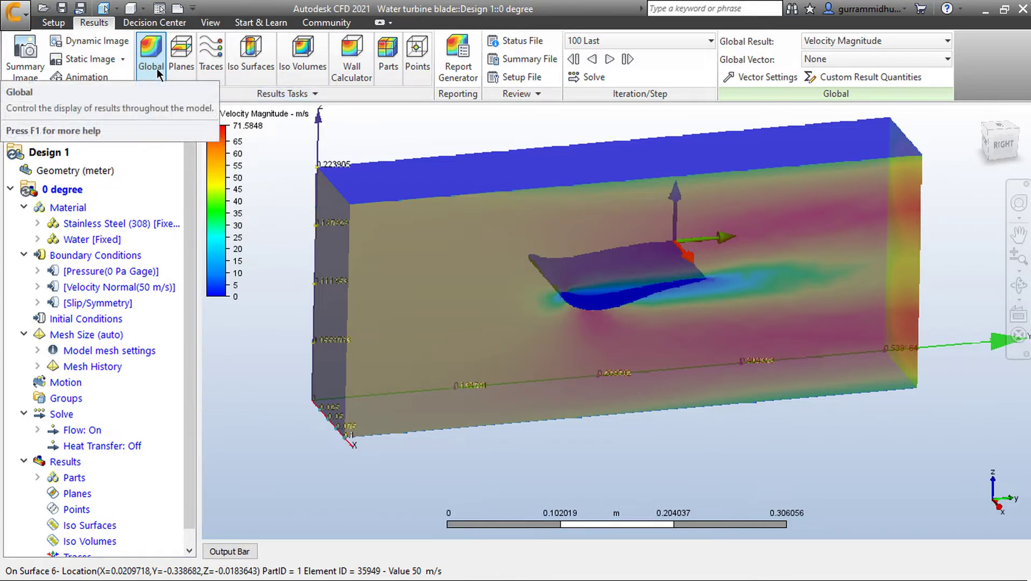
# - Add a results plane showing velocity magnitude through the middle of the box, cutting across the blade
pyautogui.click(183, 79)
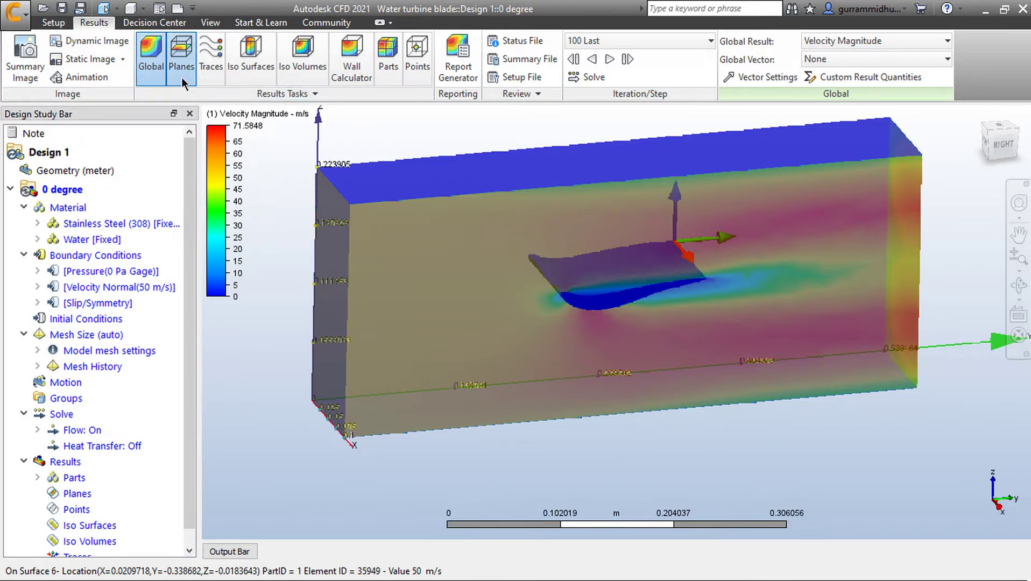
pyautogui.moveTo(368, 173); pyautogui.dragTo(399, 195, button='middle')
pyautogui.scroll(-1, 396, 207)
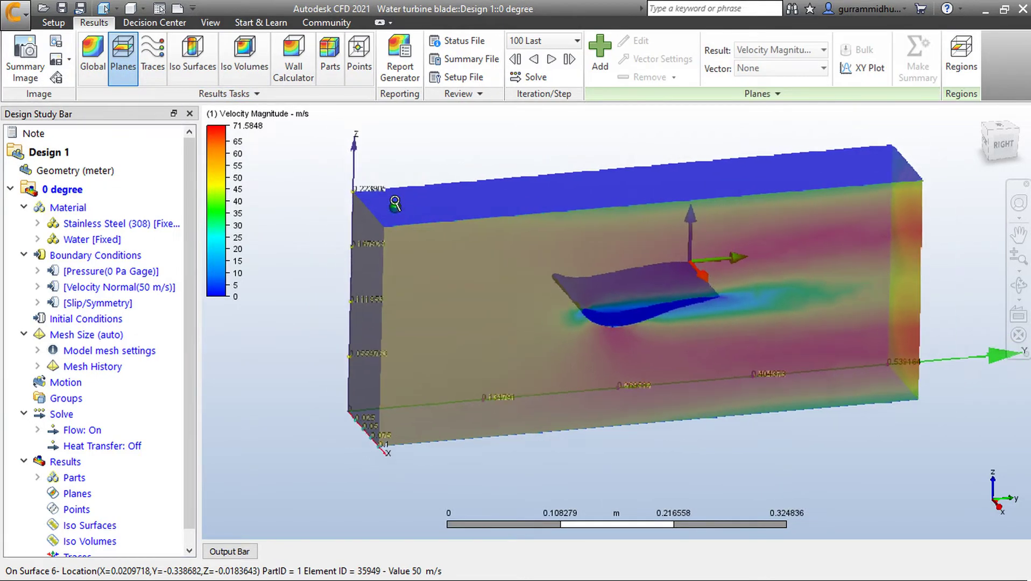
pyautogui.keyDown('shift'); pyautogui.moveTo(387, 148); pyautogui.dragTo(416, 141, button='middle'); pyautogui.keyUp('shift')
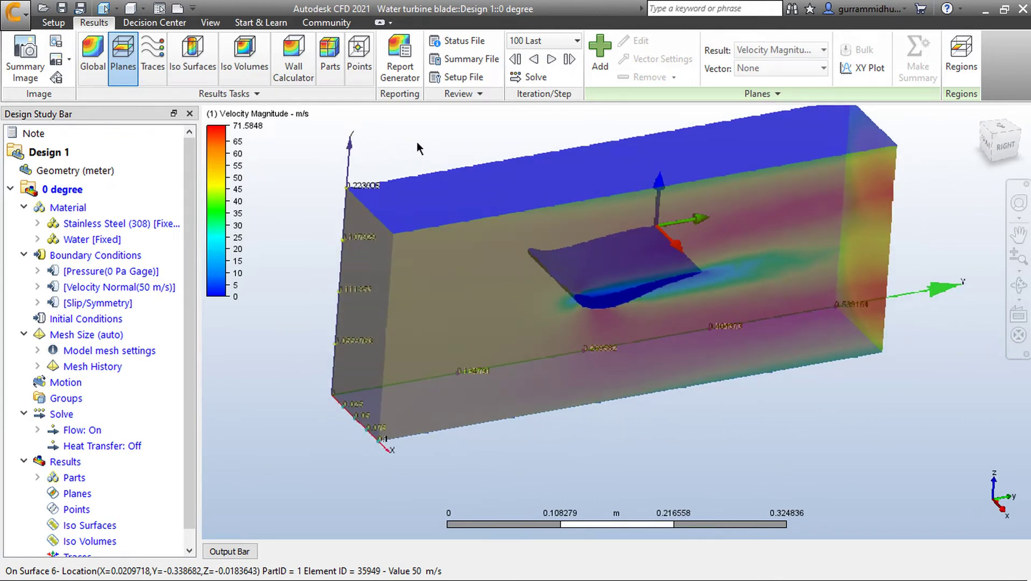
pyautogui.click(602, 51)
pyautogui.moveTo(565, 193); pyautogui.dragTo(576, 231, button='middle')
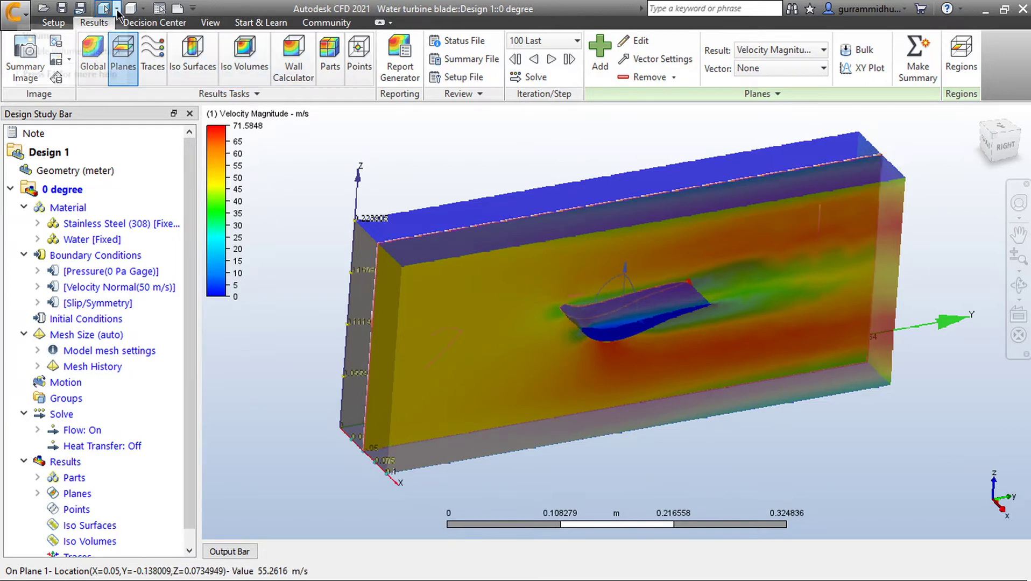
# - Set the model's display style to Outline so only the results plane remains shaded
pyautogui.click(142, 8)
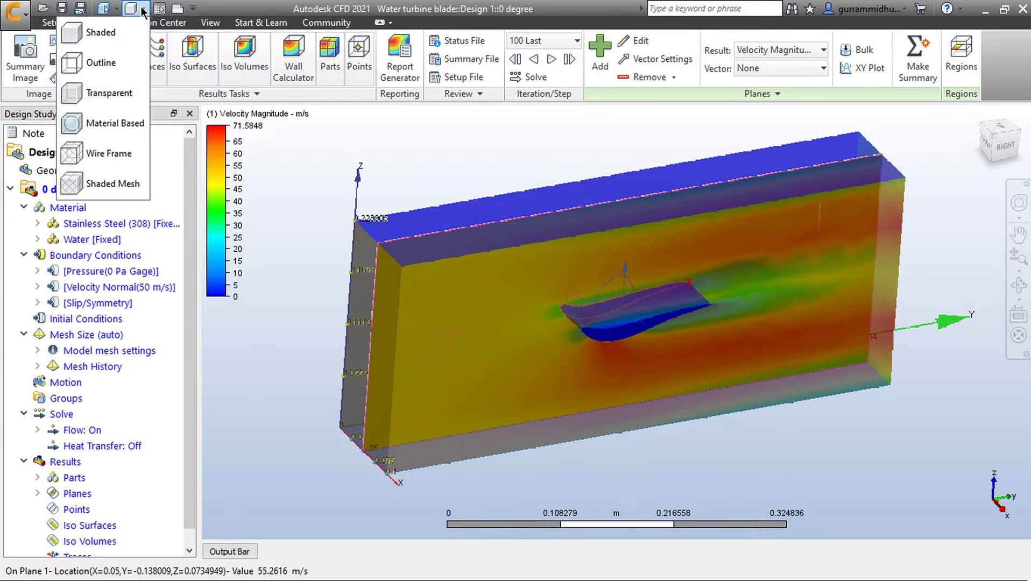
pyautogui.click(121, 60)
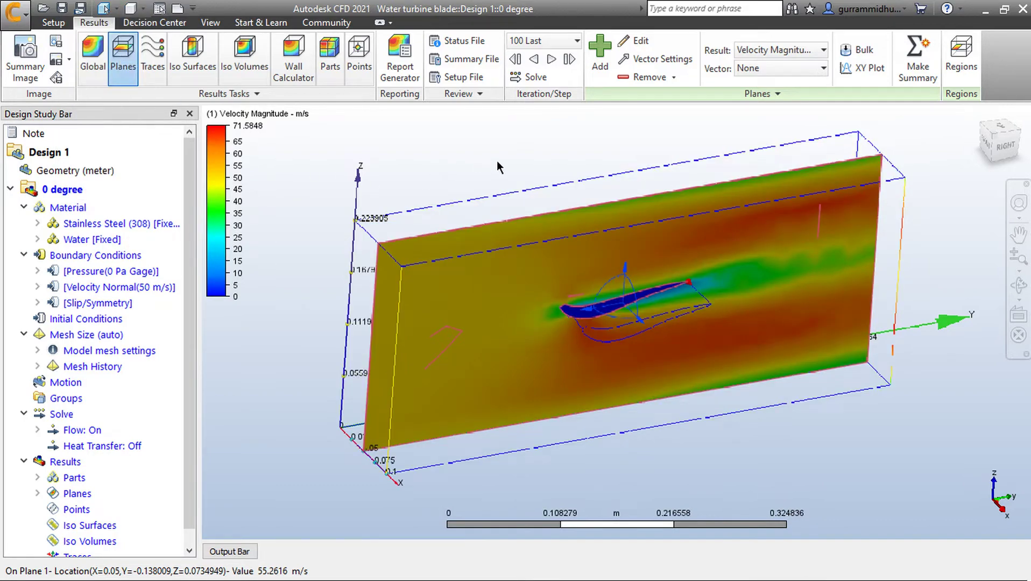
pyautogui.keyDown('shift'); pyautogui.moveTo(498, 161); pyautogui.dragTo(618, 348, button='middle'); pyautogui.keyUp('shift')
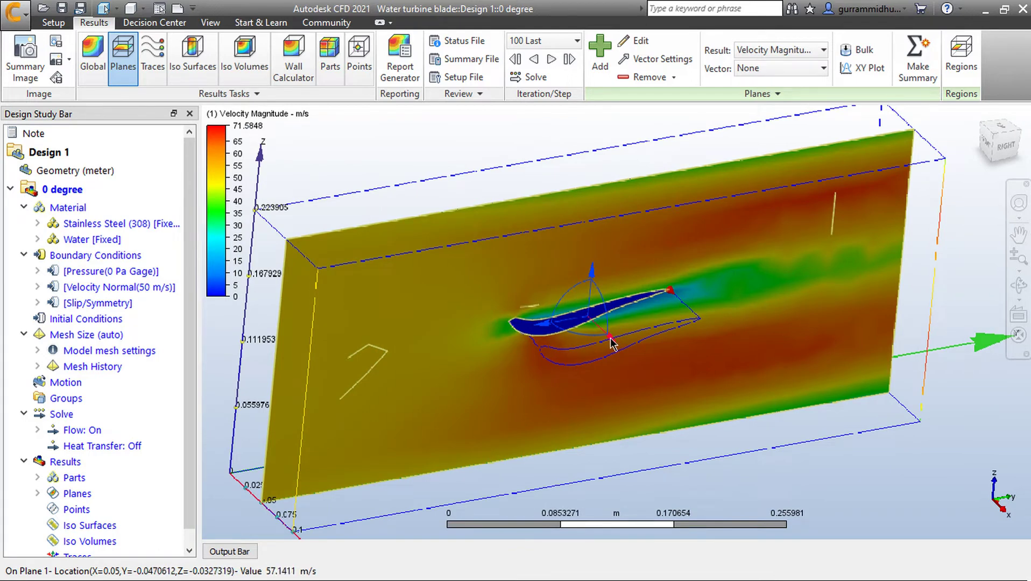
# - Shift the results plane along X to about 0.08 m, and realign it normal to the Y axis
pyautogui.moveTo(611, 343); pyautogui.dragTo(579, 311)
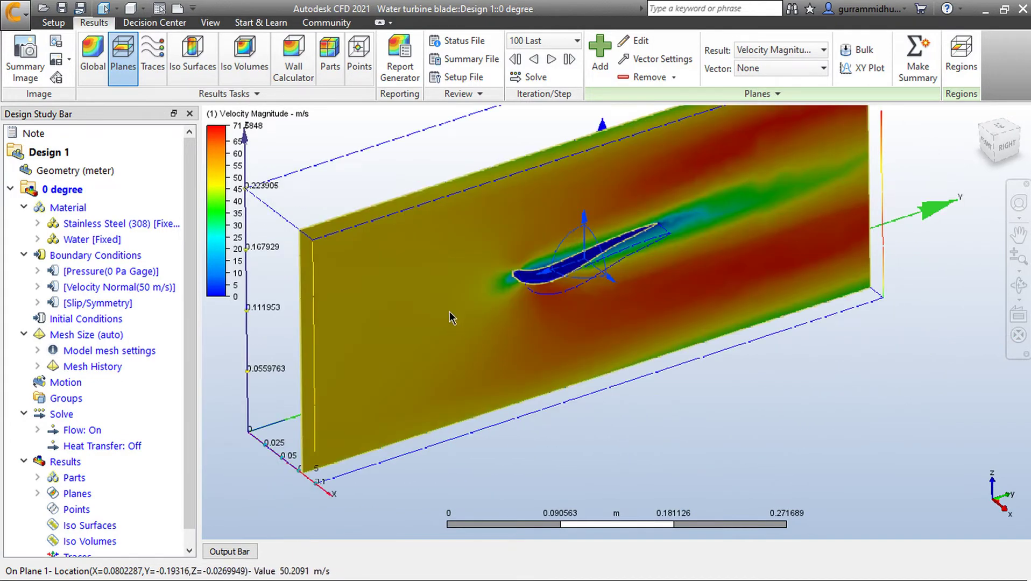
pyautogui.moveTo(449, 300)
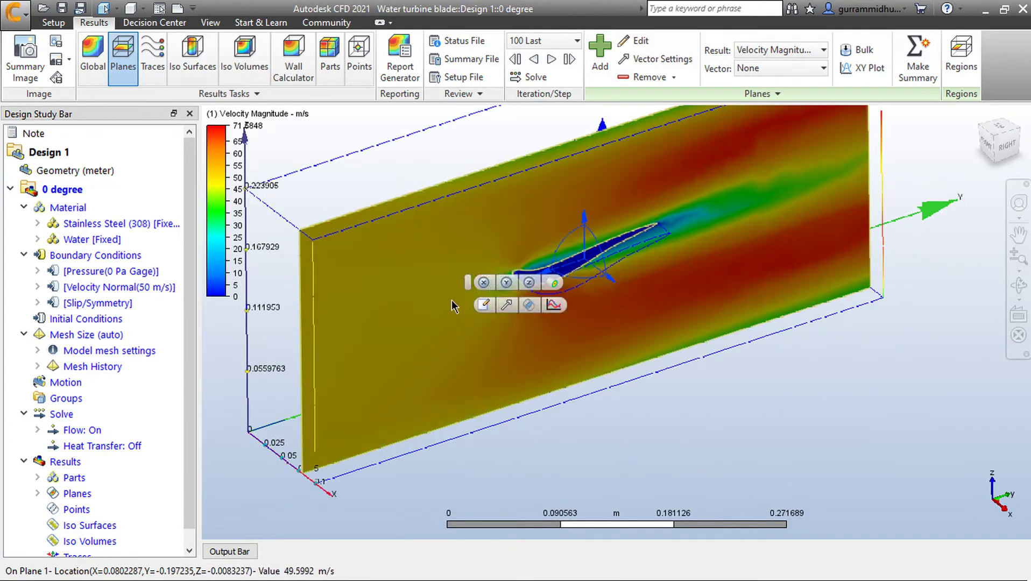
pyautogui.click(506, 283)
pyautogui.scroll(2, 653, 245)
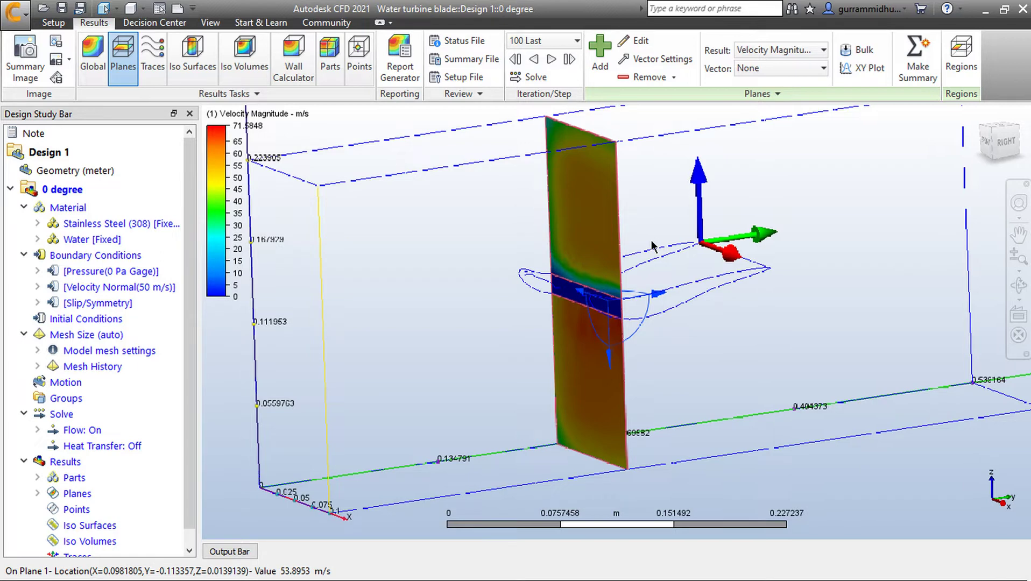
# - Calculate bulk Pressure and Velocities for the results plane and review the output for each region
pyautogui.click(865, 50)
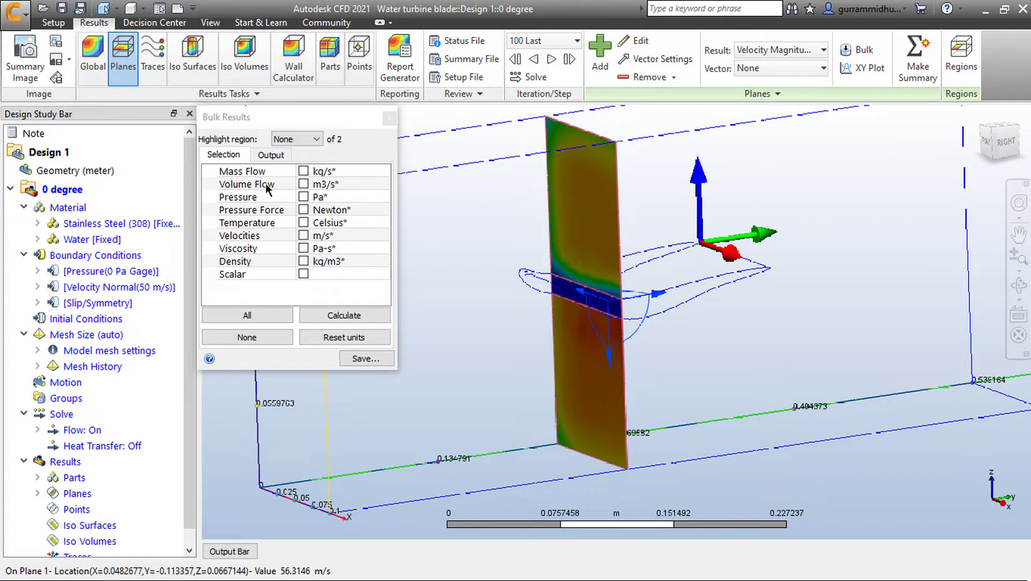
pyautogui.click(304, 197)
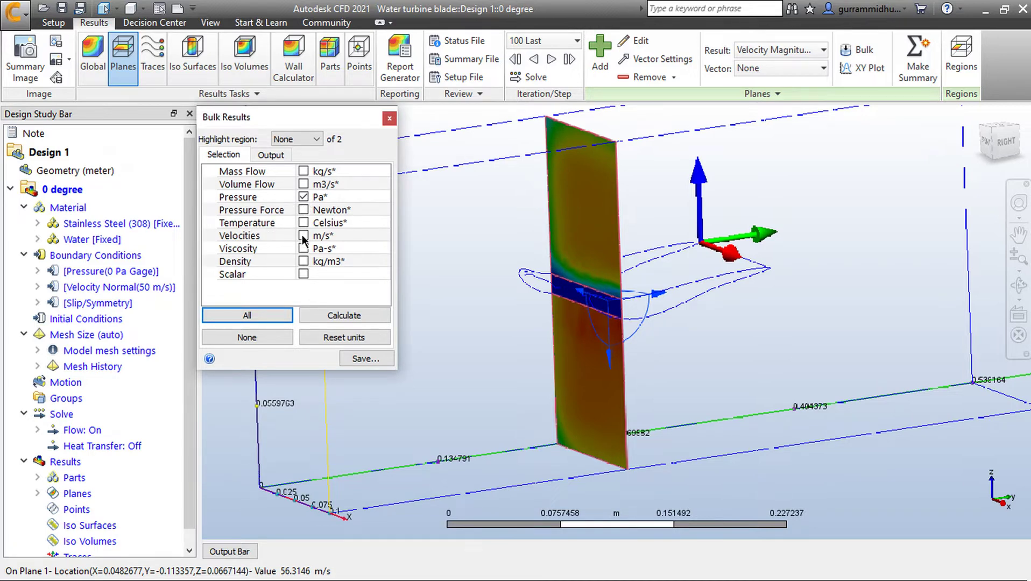
pyautogui.click(345, 313)
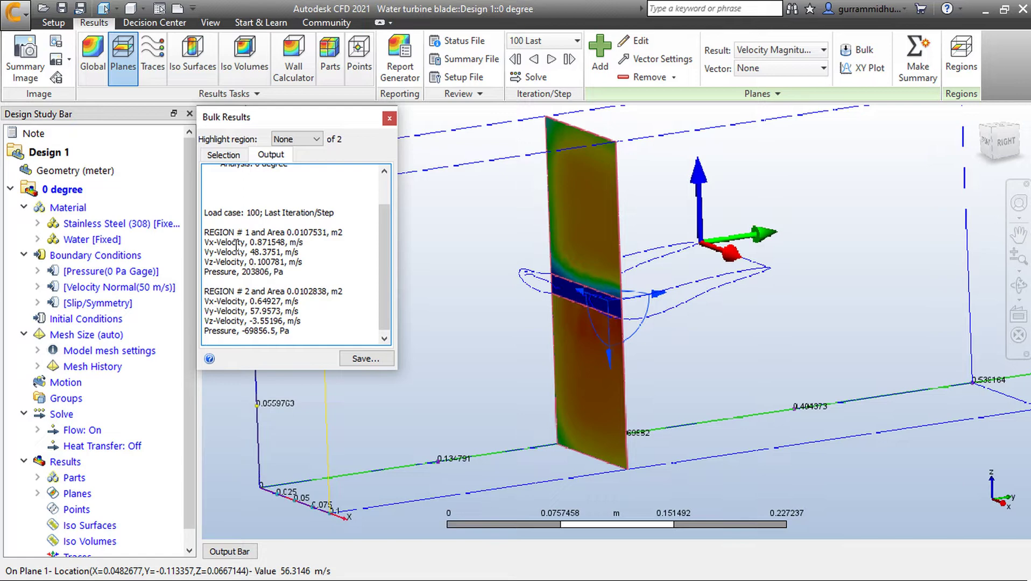
pyautogui.scroll(-1, 227, 227)
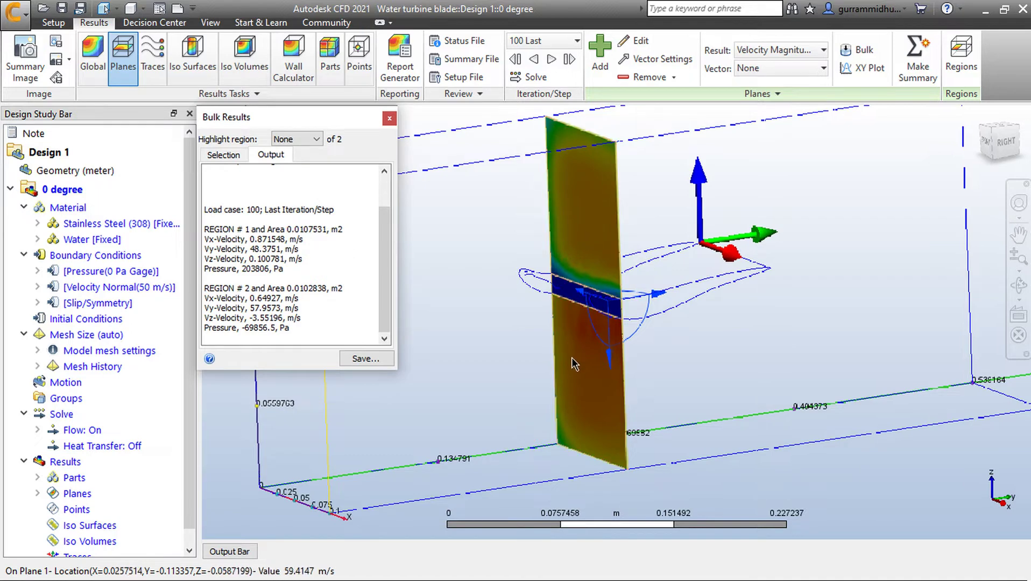
# - Highlight bulk result regions 1 and 2 on the plane in turn, and close the bulk results
pyautogui.click(314, 140)
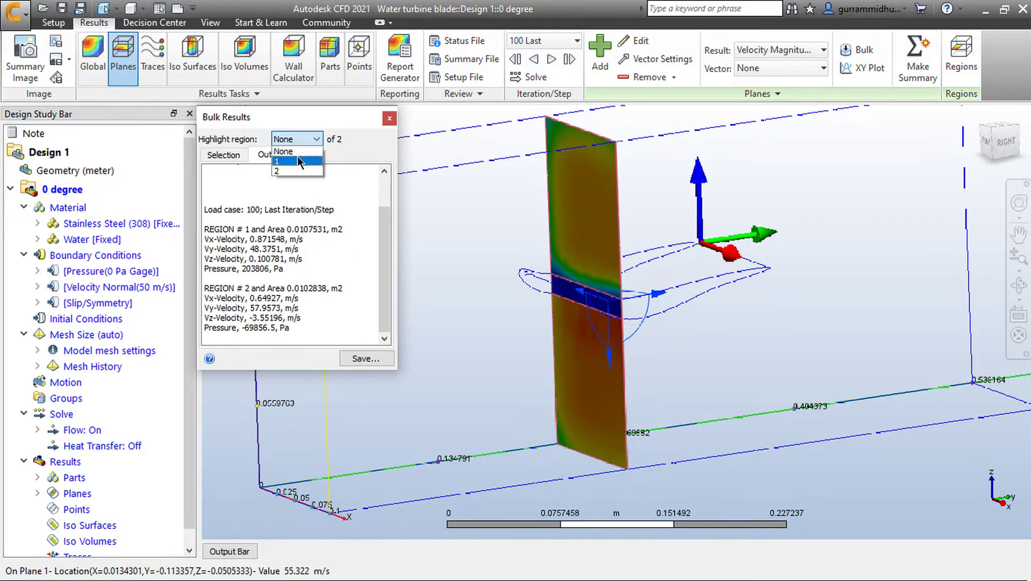
pyautogui.click(298, 162)
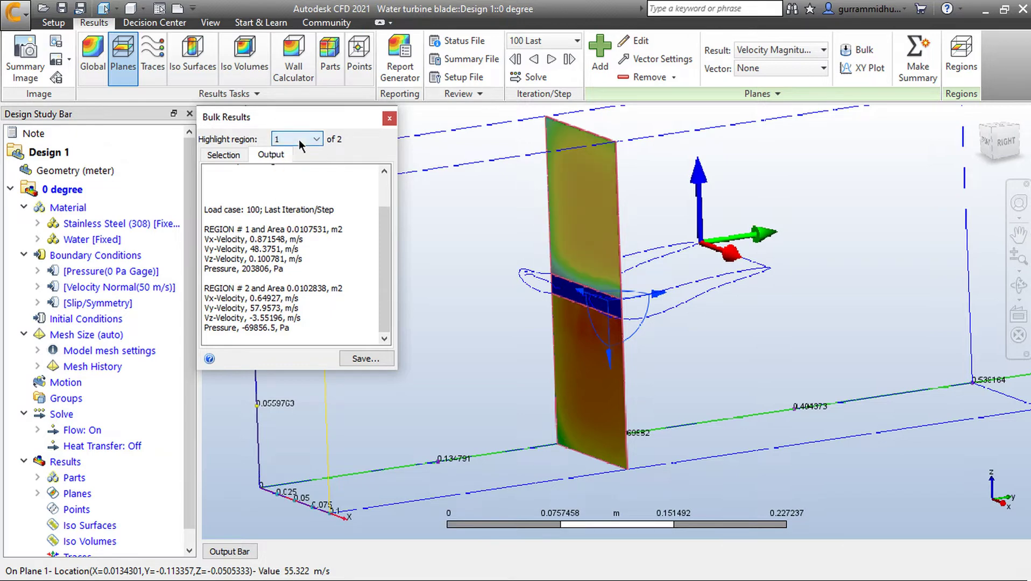
pyautogui.click(298, 139)
pyautogui.click(299, 171)
pyautogui.click(390, 118)
# - Edit the results plane to show Velocity Vector arrows, and inspect them around the blade in the right side view
pyautogui.keyDown('shift'); pyautogui.moveTo(456, 256); pyautogui.dragTo(406, 256, button='middle'); pyautogui.keyUp('shift')
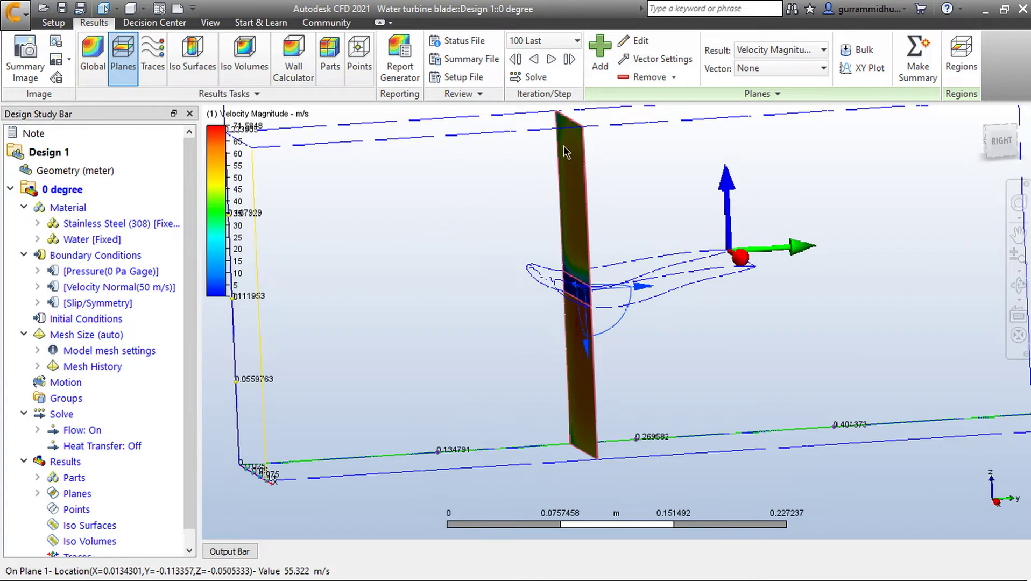
pyautogui.click(638, 43)
pyautogui.moveTo(382, 306); pyautogui.dragTo(240, 294, button='middle')
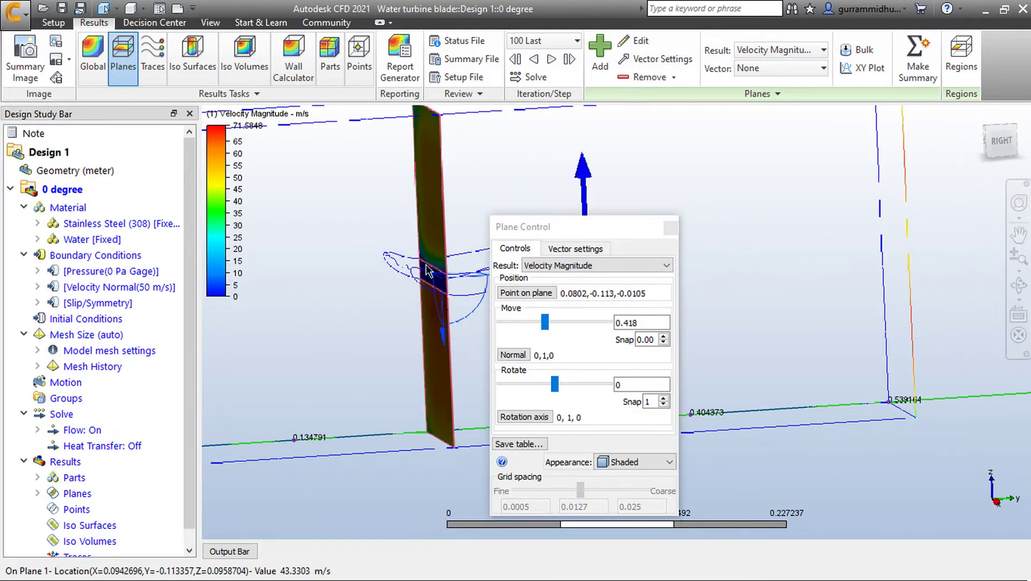
pyautogui.moveTo(560, 226); pyautogui.dragTo(808, 164)
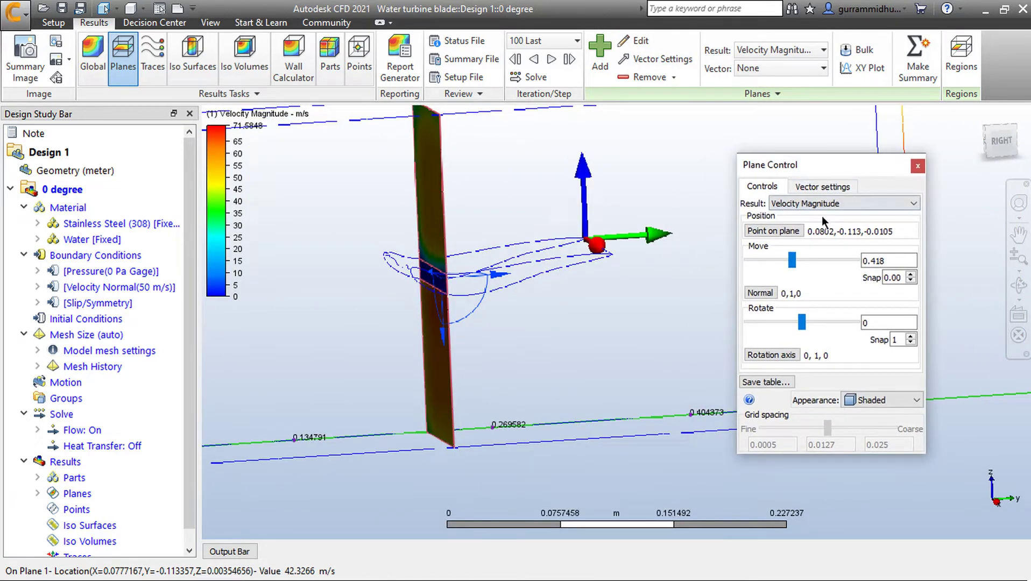
pyautogui.click(827, 187)
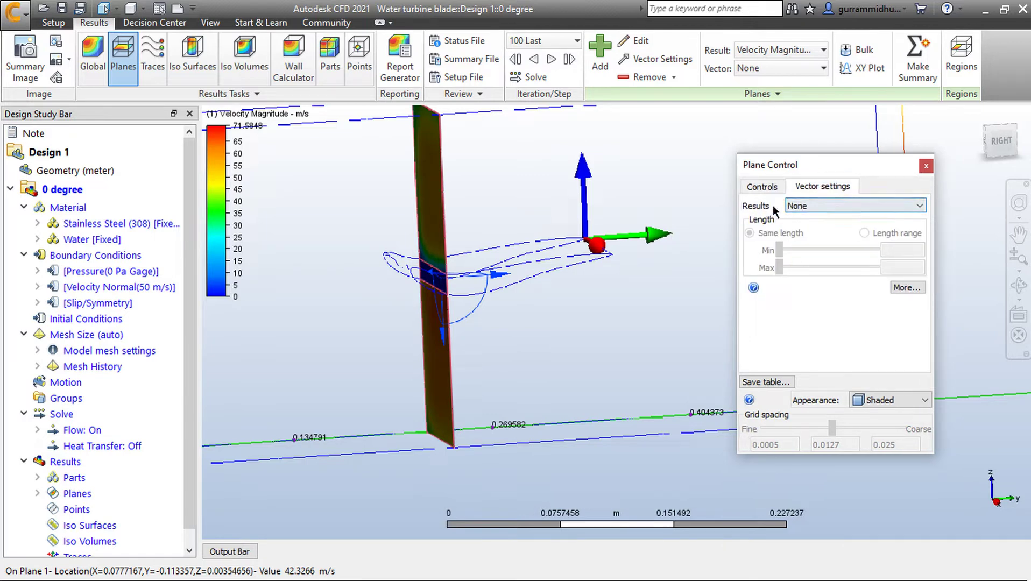
pyautogui.click(844, 205)
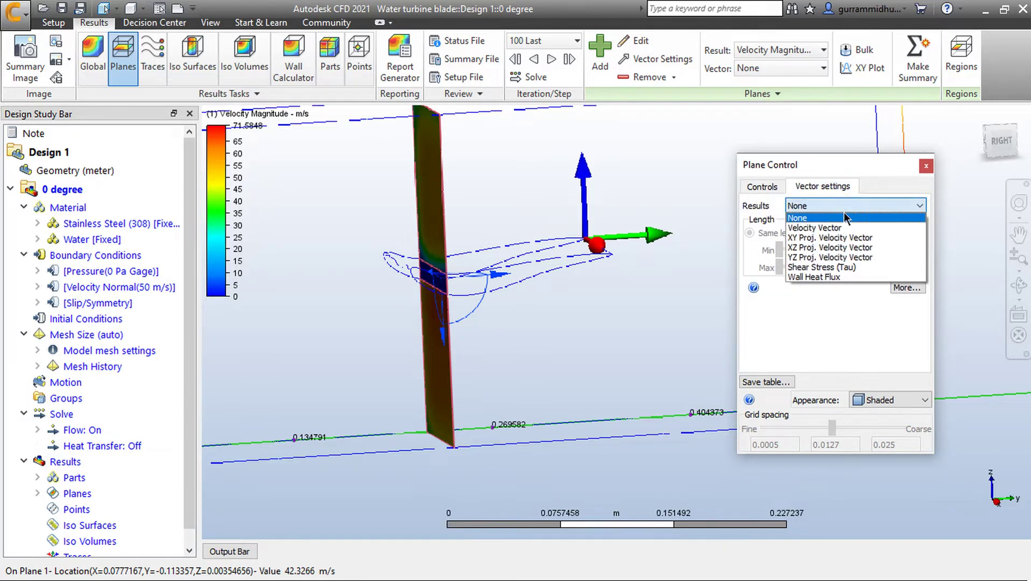
pyautogui.click(844, 223)
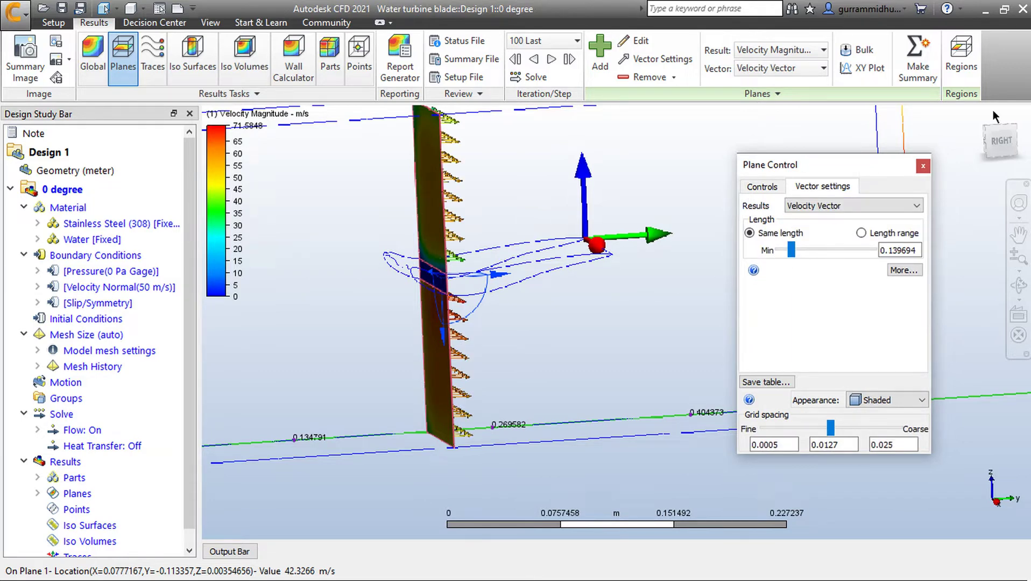
pyautogui.click(1000, 141)
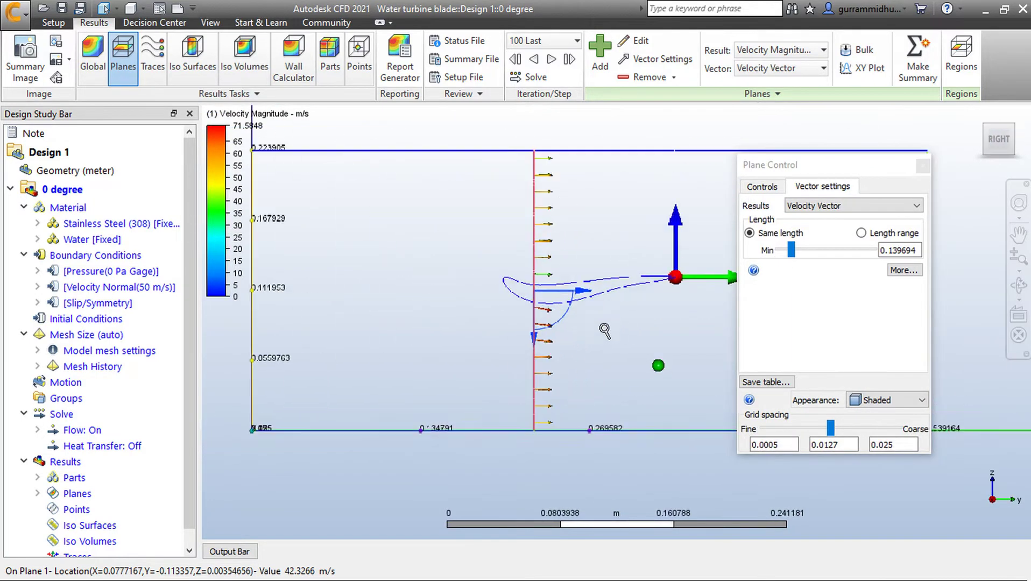
pyautogui.scroll(3, 605, 330)
pyautogui.moveTo(605, 304); pyautogui.dragTo(662, 338, button='middle')
pyautogui.scroll(1, 651, 313)
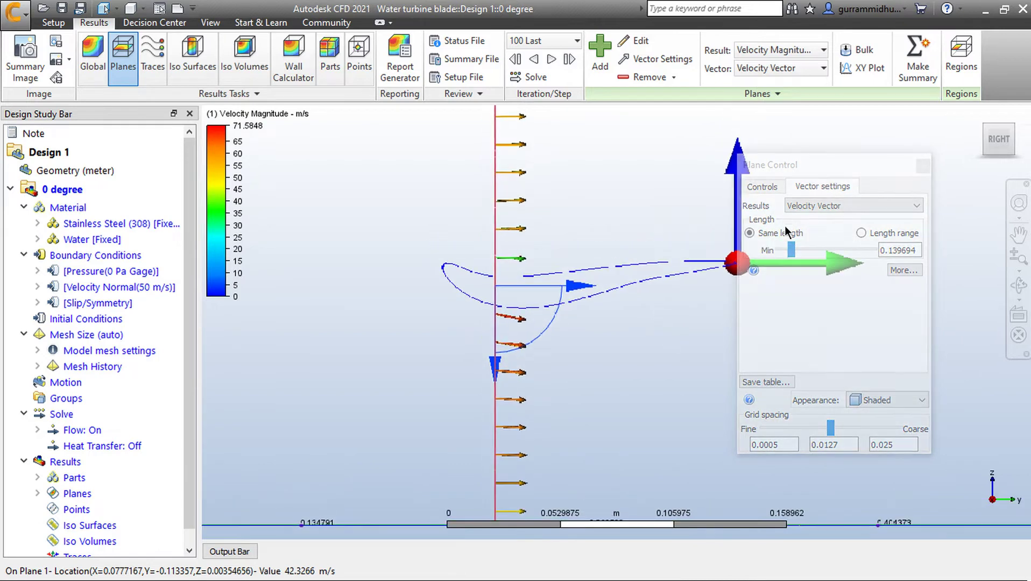
# - Move the results plane to position 0.34 ahead of the blade, and set its vectors to length 0.208208 with grid spacing 0.00669
pyautogui.click(764, 187)
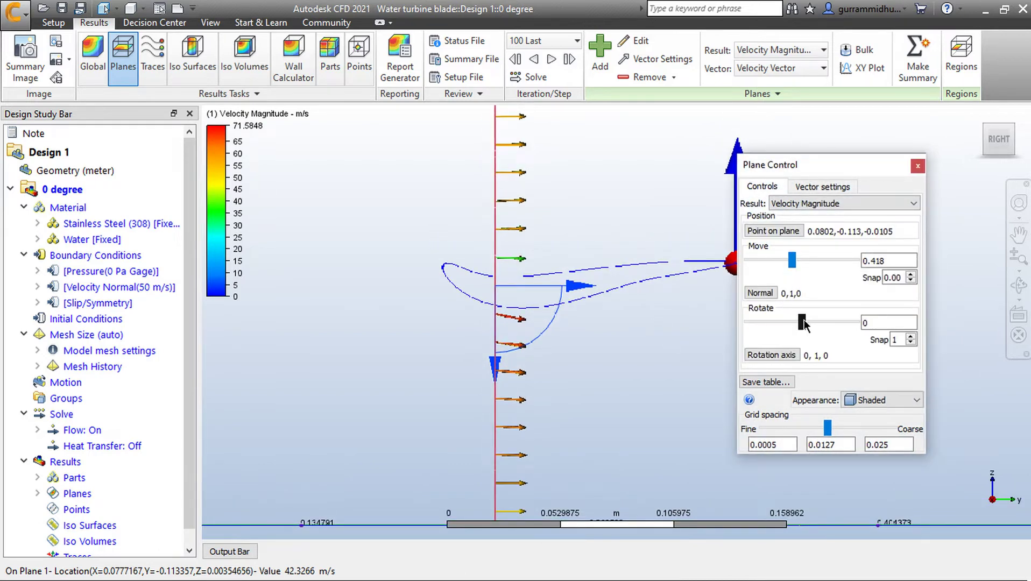
pyautogui.moveTo(793, 262); pyautogui.dragTo(804, 218)
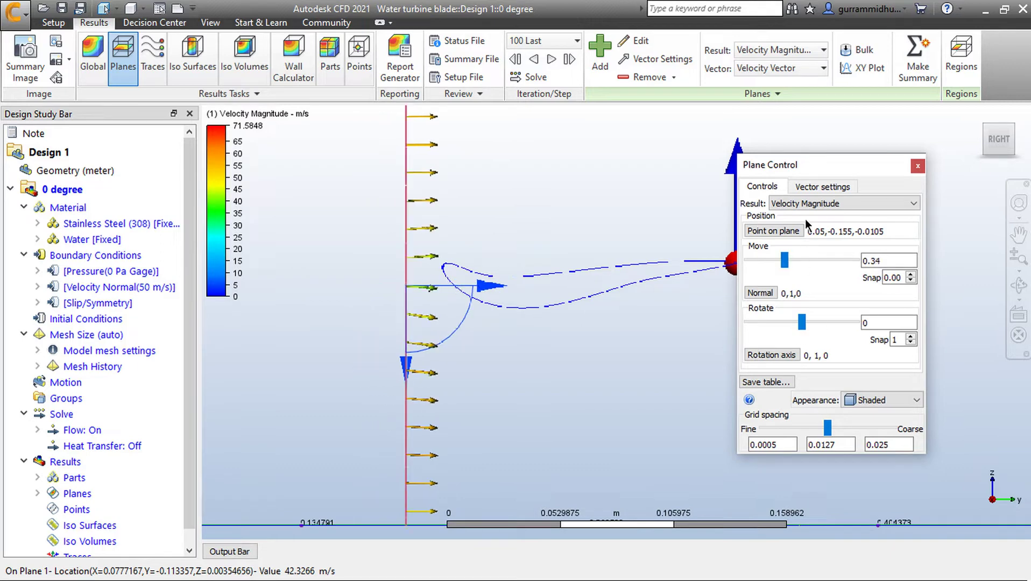
pyautogui.click(812, 188)
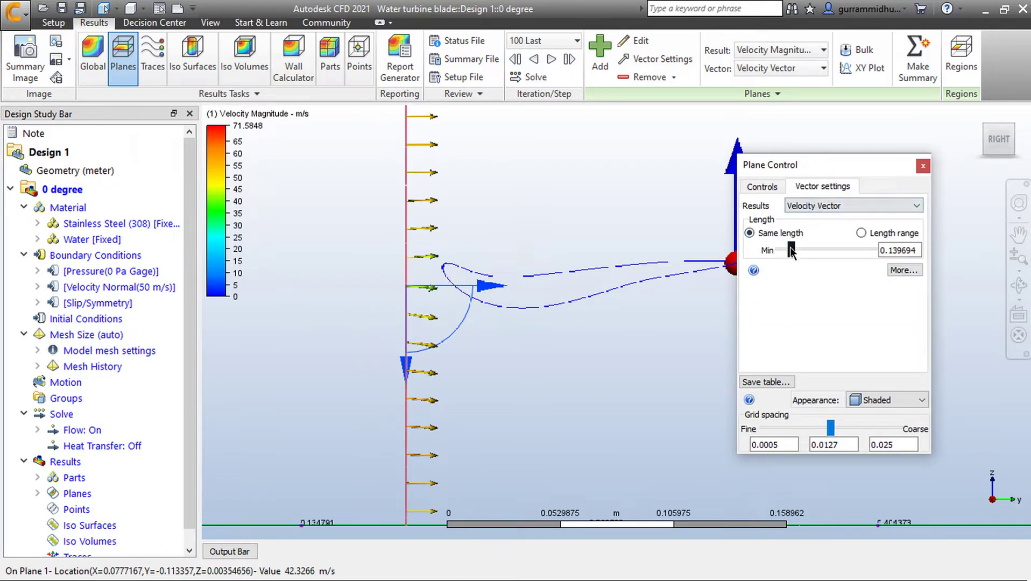
pyautogui.moveTo(790, 247); pyautogui.dragTo(796, 254)
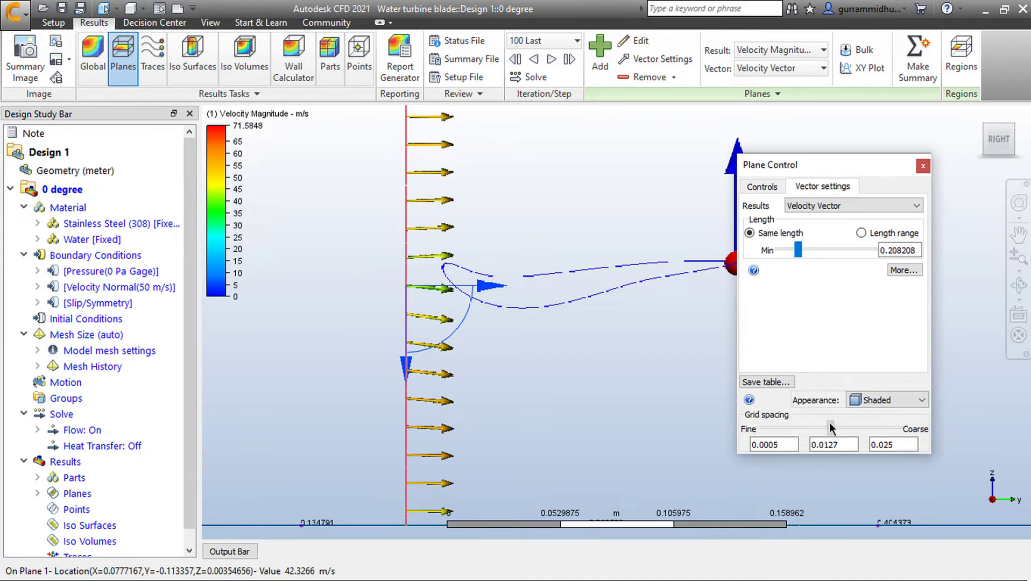
pyautogui.moveTo(830, 423); pyautogui.dragTo(796, 422)
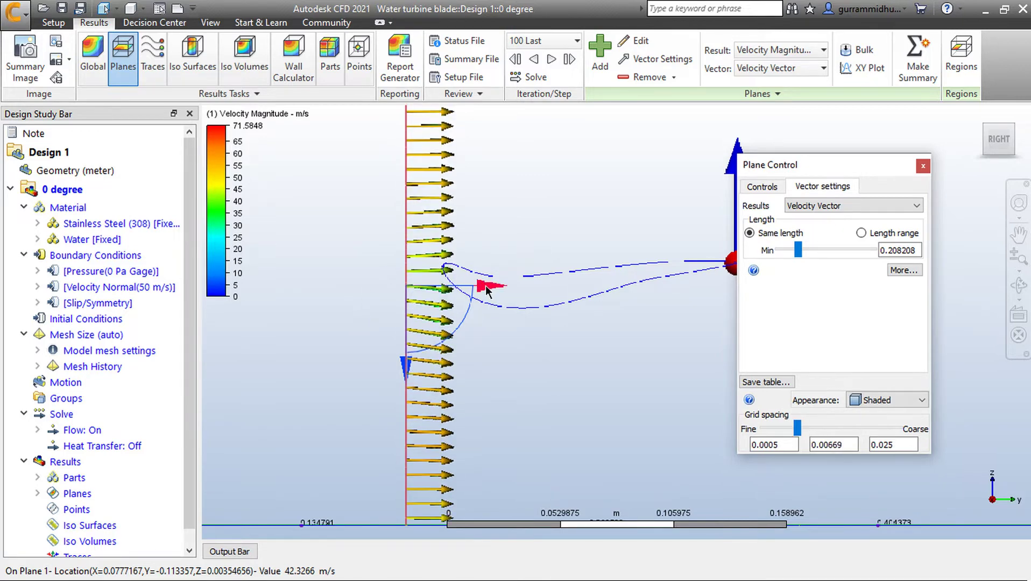
# - Move the results plane to the blade's leading edge, and inspect the velocity vectors there from an angle and from the right side
pyautogui.moveTo(486, 285); pyautogui.dragTo(522, 291)
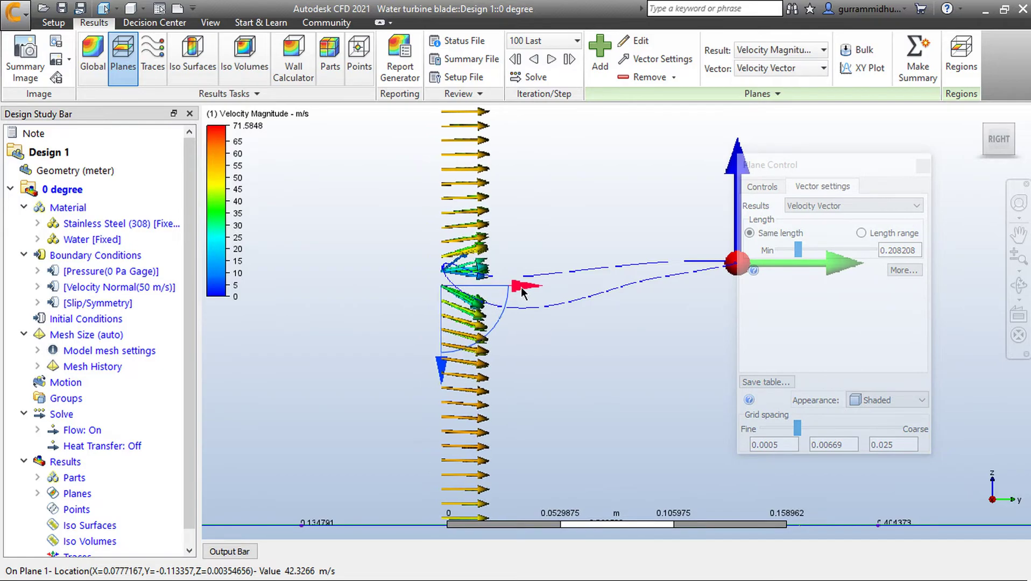
pyautogui.scroll(-1, 504, 223)
pyautogui.keyDown('shift'); pyautogui.moveTo(505, 308); pyautogui.dragTo(433, 301, button='middle'); pyautogui.keyUp('shift')
pyautogui.scroll(3, 476, 300)
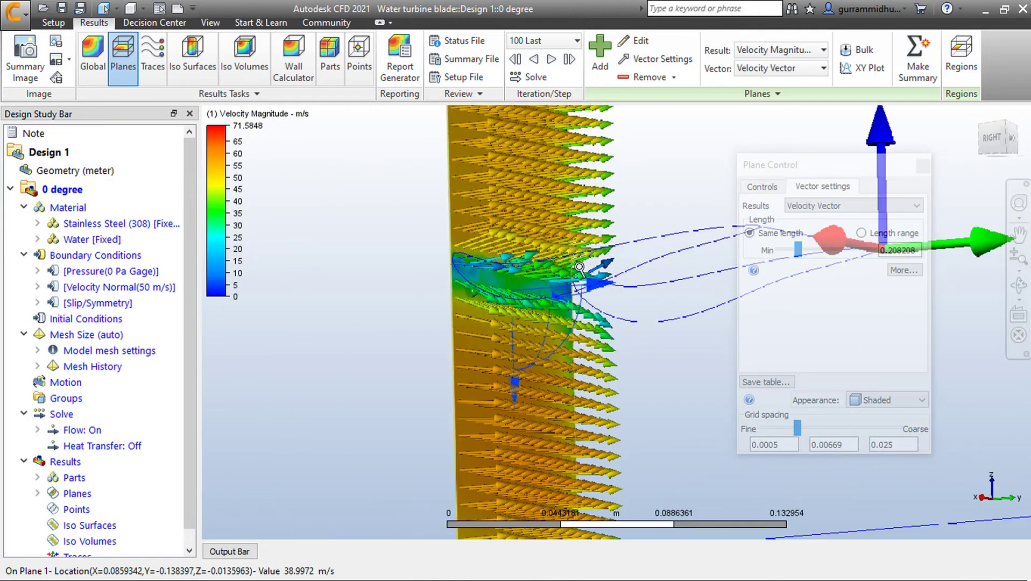
pyautogui.click(989, 146)
pyautogui.scroll(9, 609, 342)
pyautogui.moveTo(551, 348); pyautogui.dragTo(489, 312, button='middle')
pyautogui.scroll(3, 501, 318)
pyautogui.scroll(4, 436, 251)
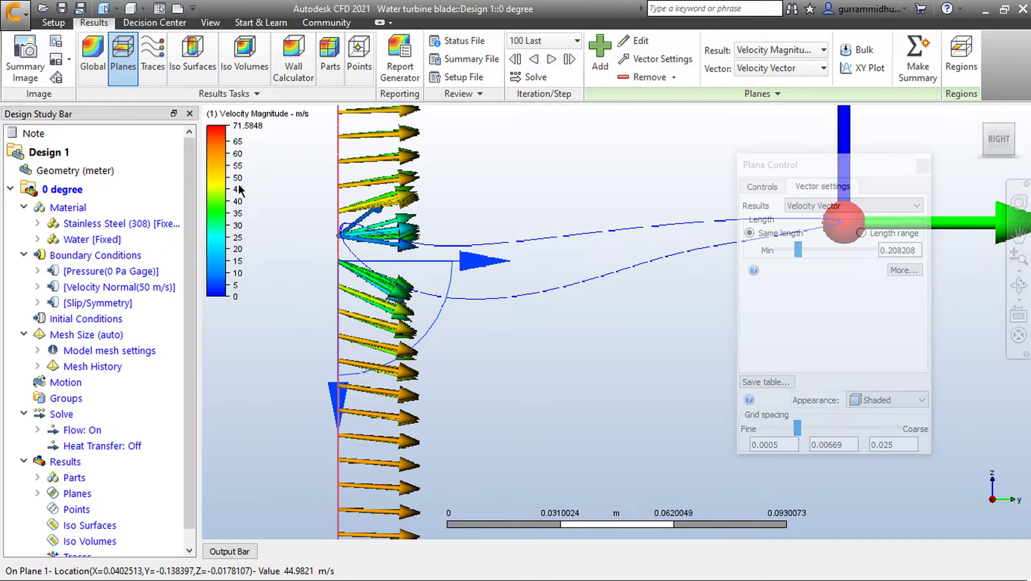
pyautogui.scroll(-2, 278, 279)
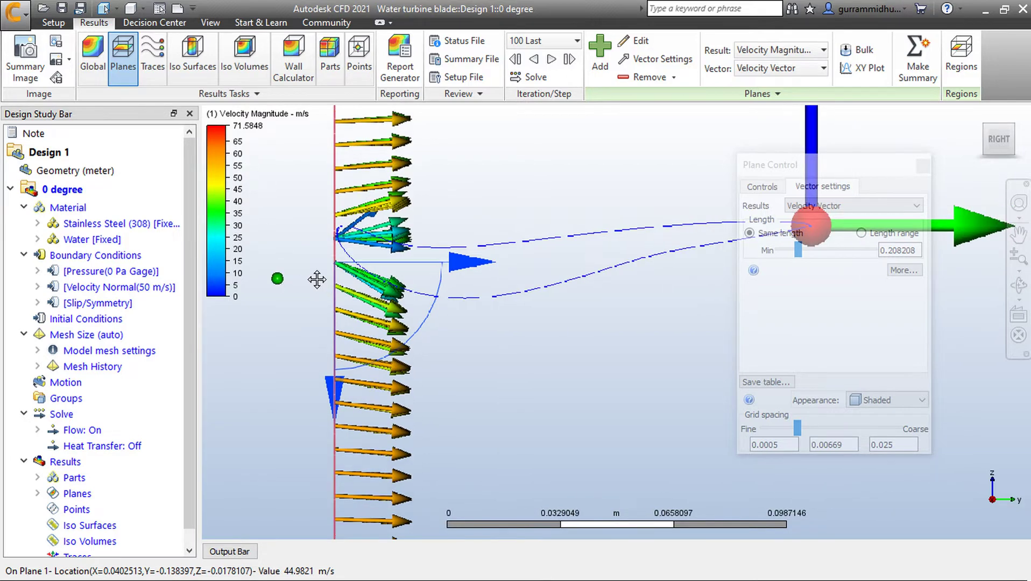
# - Move the results plane downstream past the leading edge into the blade's thicker front section, and compare the vectors above and below the blade
pyautogui.moveTo(480, 258); pyautogui.dragTo(544, 269)
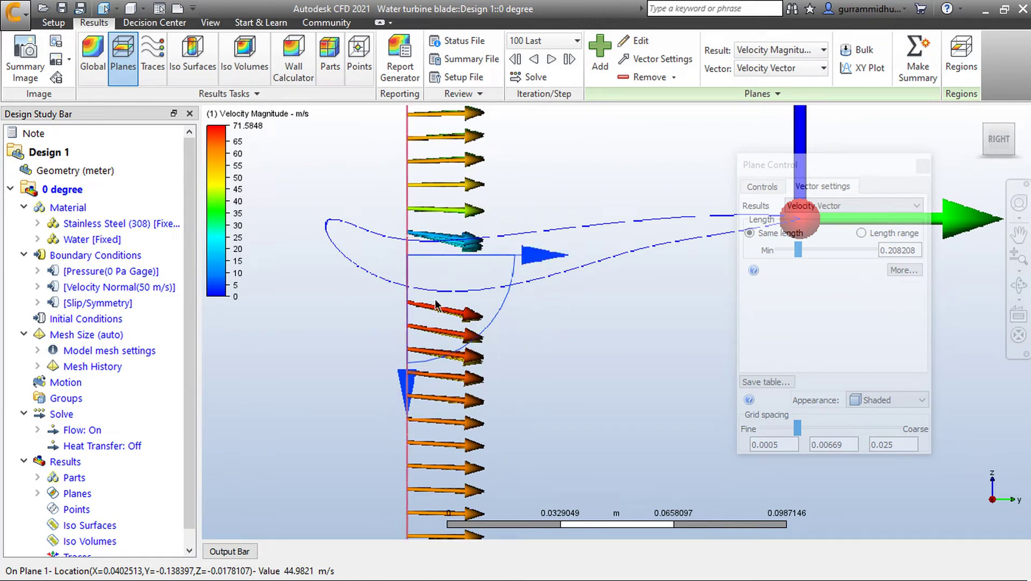
pyautogui.scroll(-5, 442, 327)
pyautogui.moveTo(497, 338); pyautogui.dragTo(472, 324, button='middle')
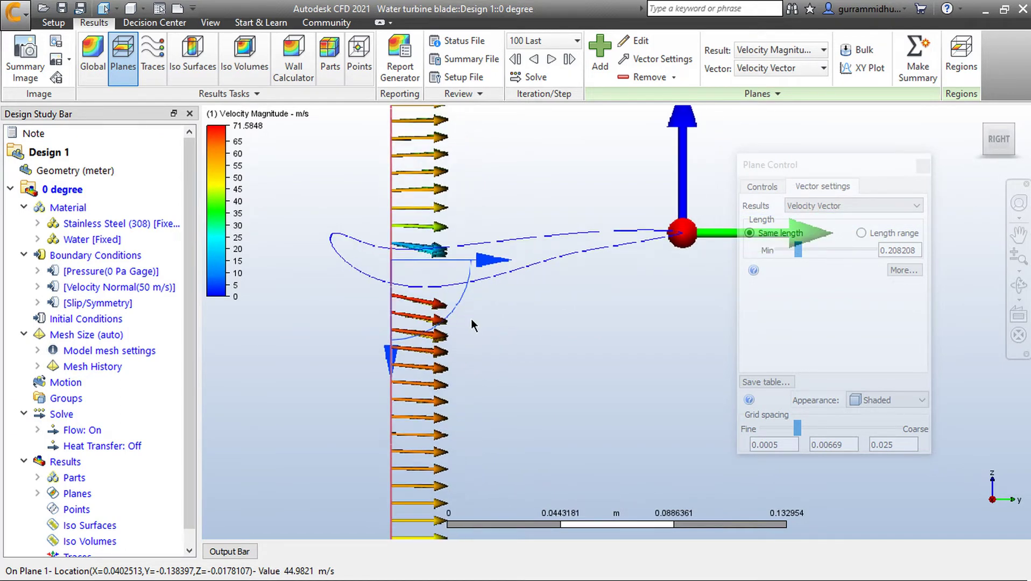
pyautogui.scroll(4, 426, 301)
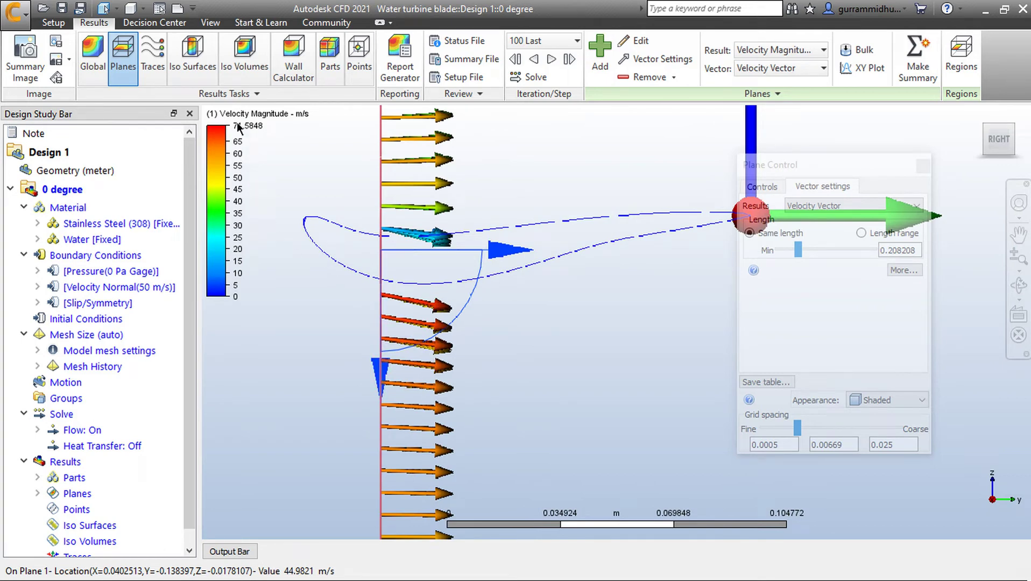
# - Shift the results plane further downstream to about the middle of the blade, and inspect its velocity vectors in an angled view
pyautogui.moveTo(506, 190); pyautogui.dragTo(496, 293, button='middle')
pyautogui.moveTo(505, 304); pyautogui.dragTo(519, 316)
pyautogui.scroll(-3, 516, 315)
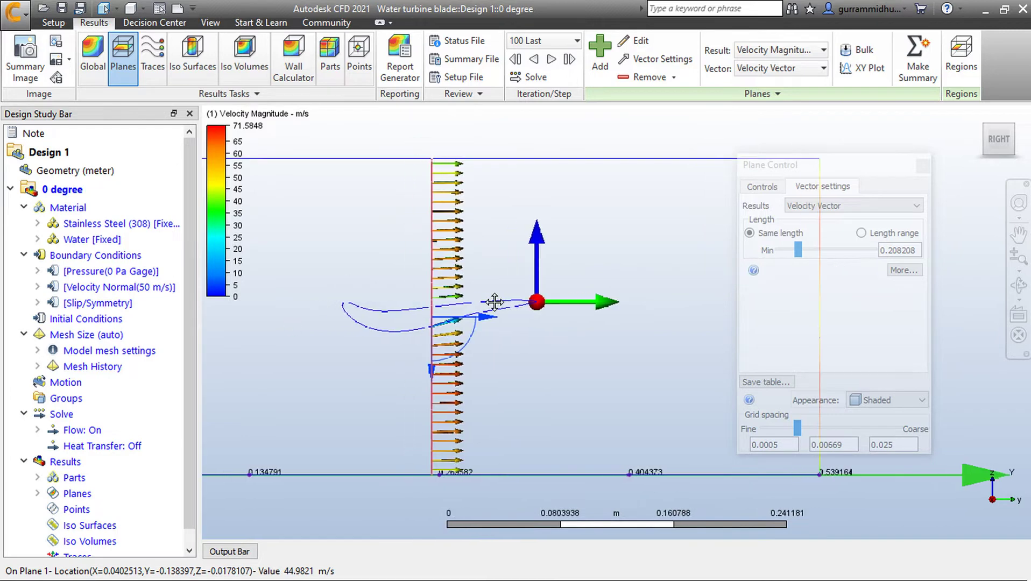
pyautogui.keyDown('shift'); pyautogui.moveTo(524, 269); pyautogui.dragTo(890, 431, button='middle'); pyautogui.keyUp('shift')
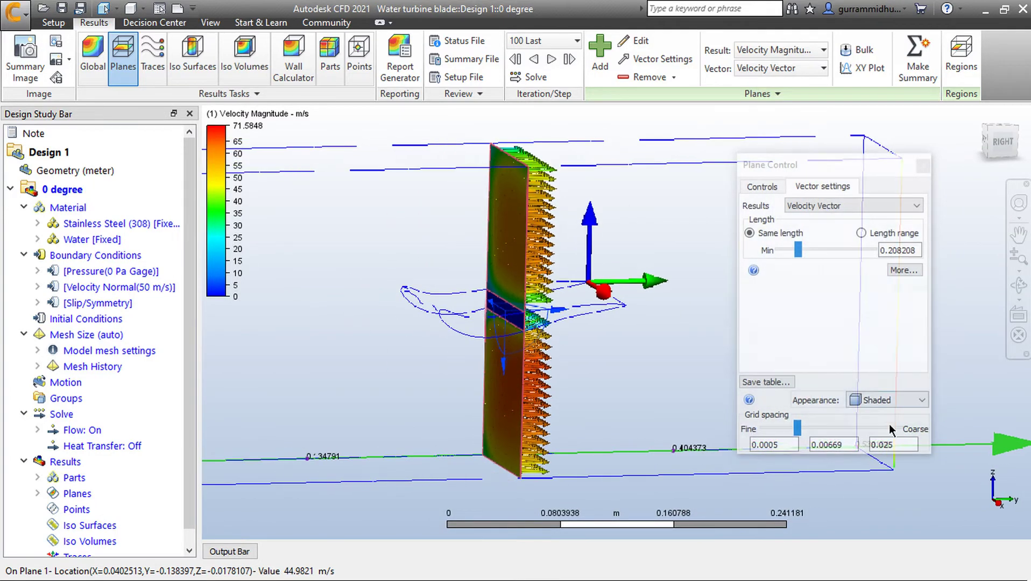
# - Finish editing the results plane and hide Plane 1 so only the flow domain and blade outline remain displayed
pyautogui.click(923, 167)
pyautogui.scroll(-1, 81, 442)
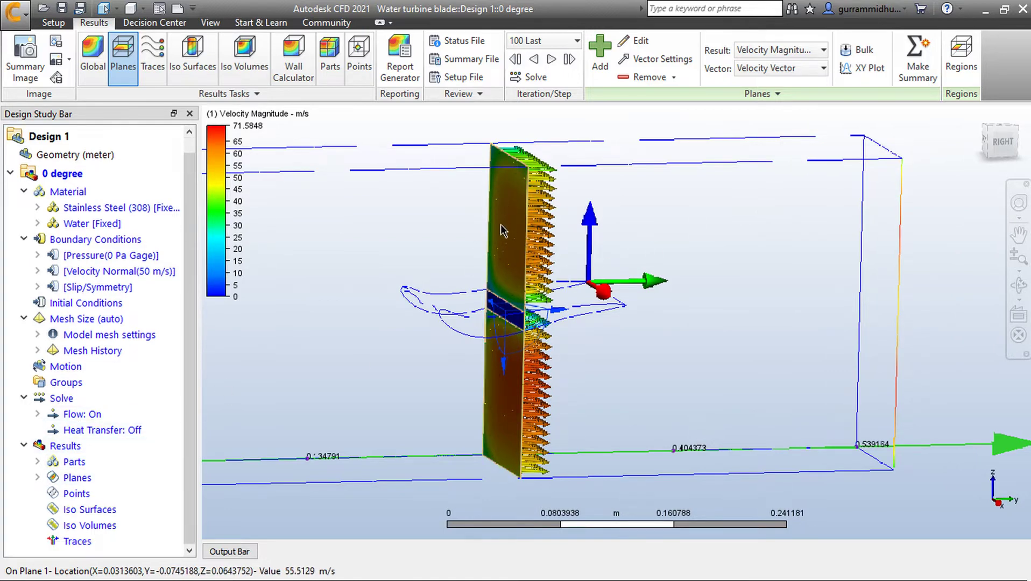
pyautogui.moveTo(501, 226); pyautogui.dragTo(569, 227, button='middle')
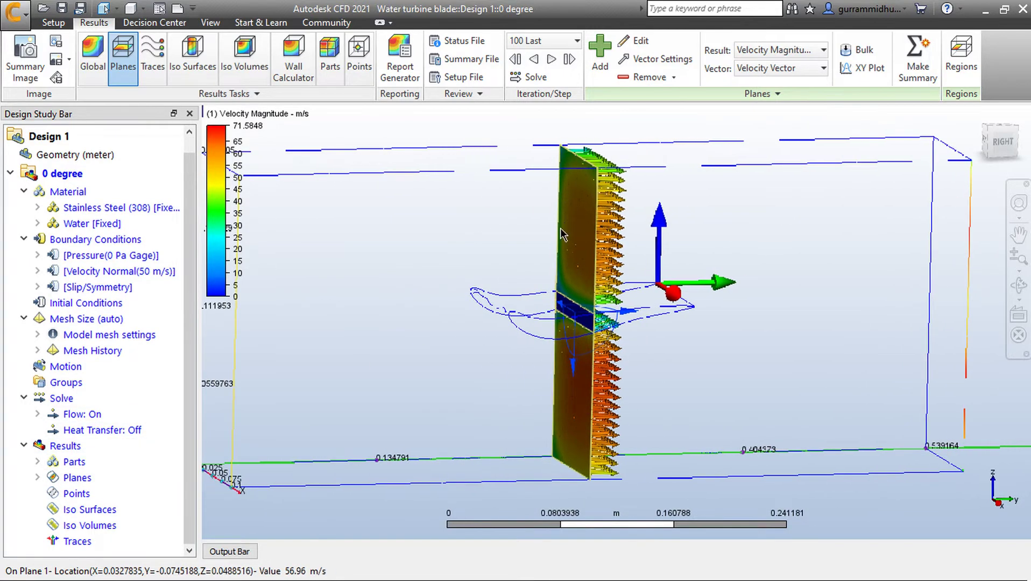
pyautogui.click(38, 476)
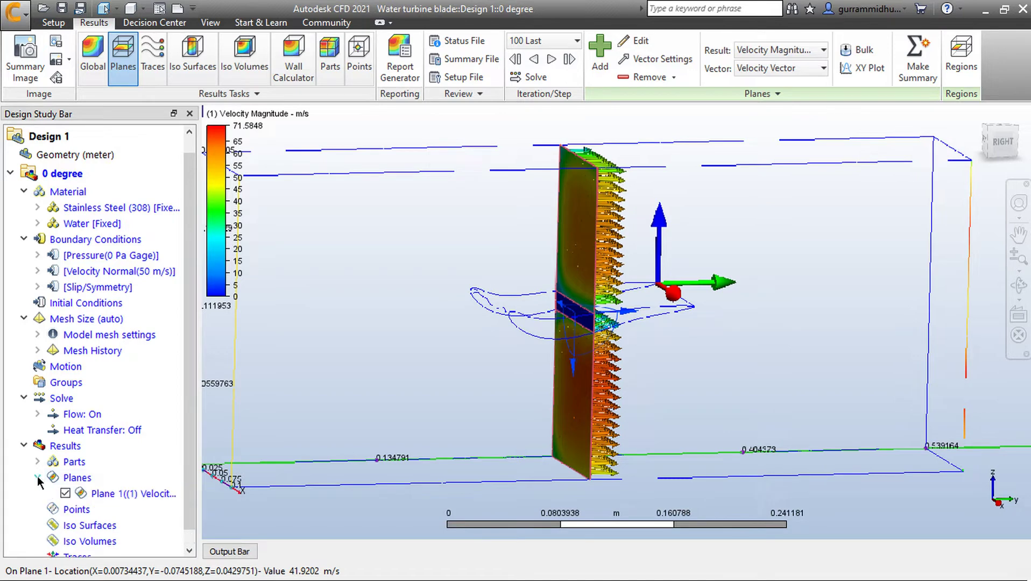
pyautogui.click(65, 494)
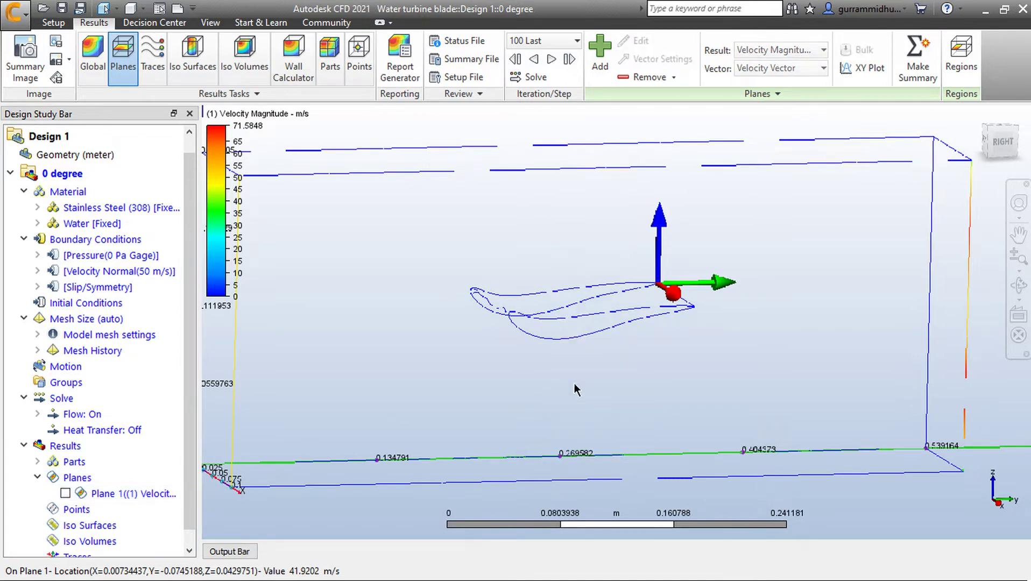
pyautogui.moveTo(574, 383); pyautogui.dragTo(691, 385, button='middle')
pyautogui.scroll(-3, 686, 384)
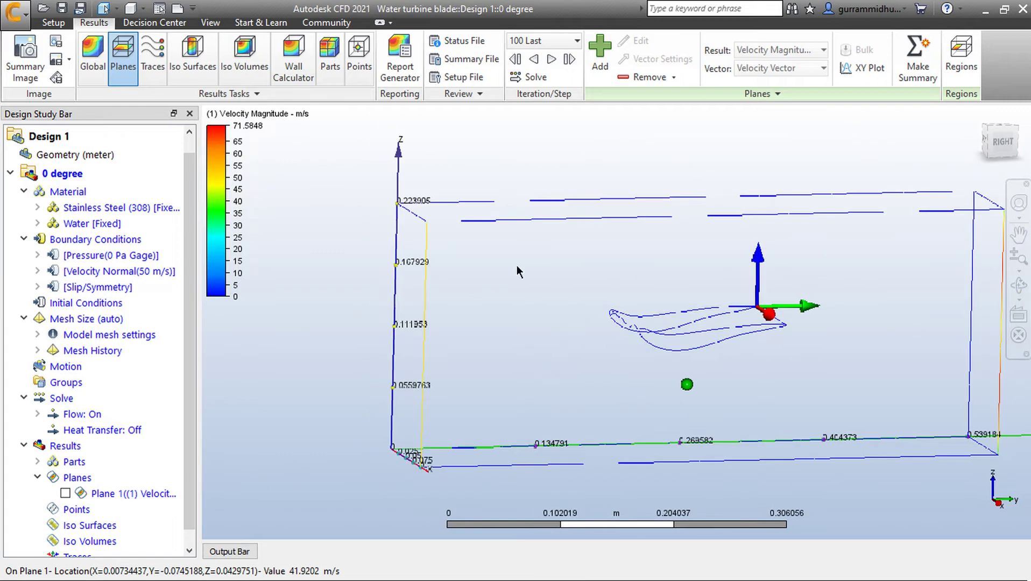
# - Create a flow trace set with a rectangular grid seed region of density 1.5, covering the blade's height in the front view
pyautogui.click(160, 55)
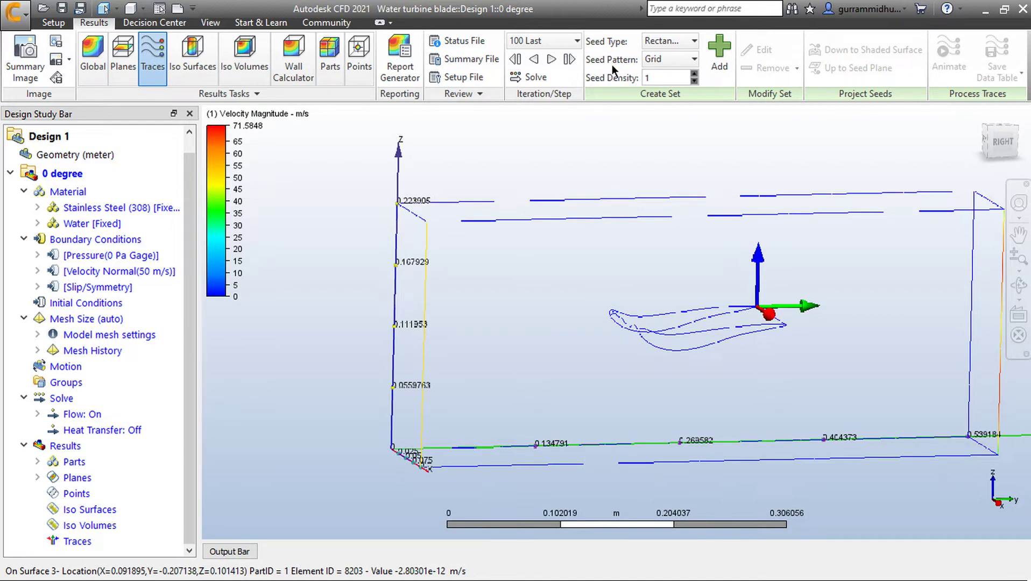
pyautogui.click(645, 79)
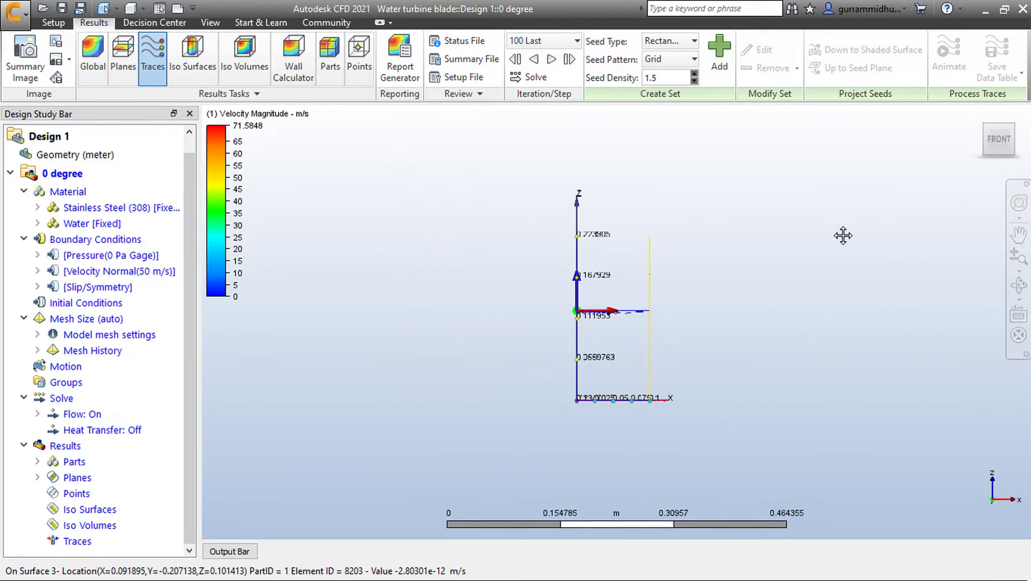
pyautogui.click(722, 51)
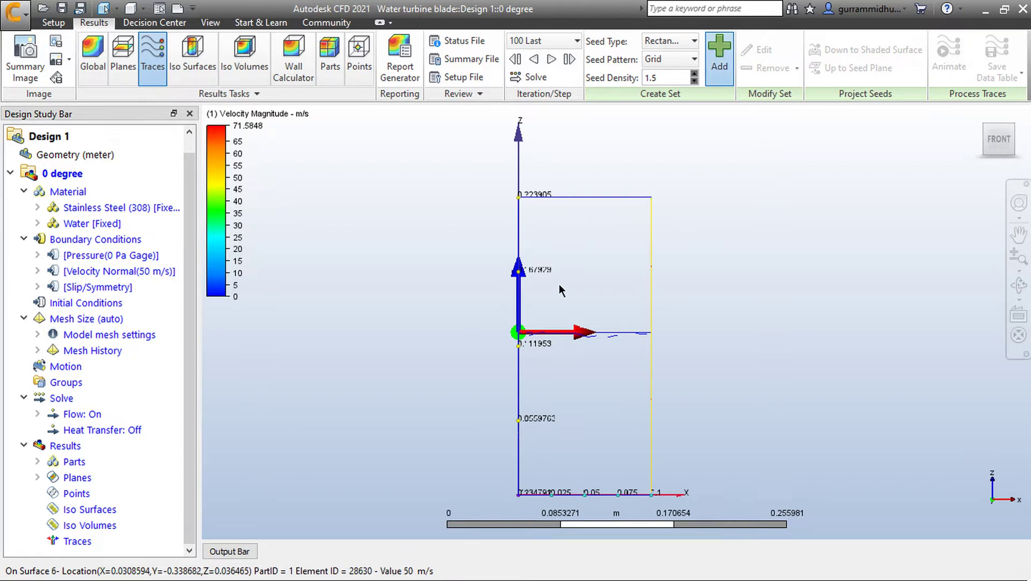
pyautogui.moveTo(546, 287); pyautogui.dragTo(617, 383)
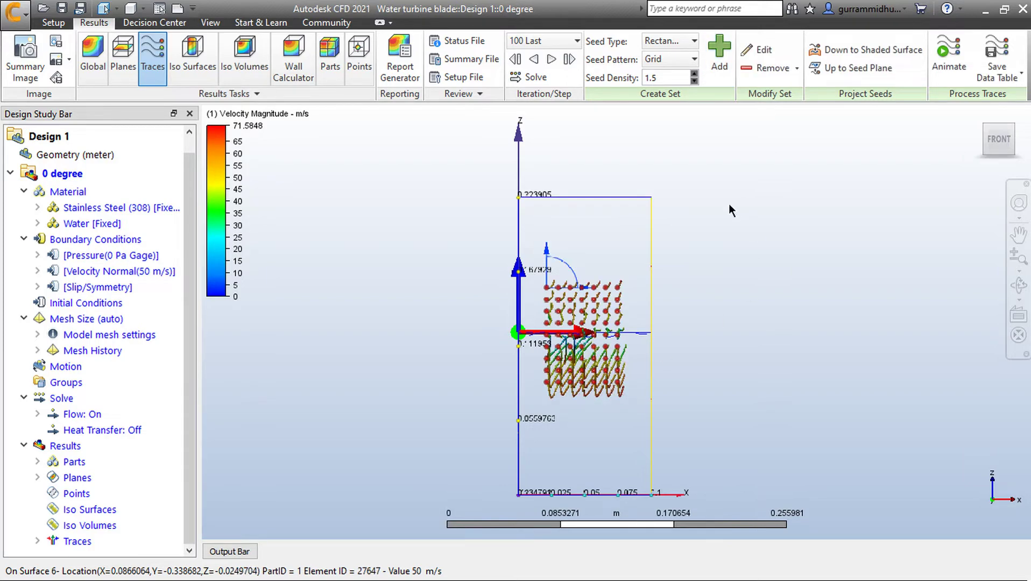
# - Inspect how the velocity traces flow around the blade from angled and right side views, and hide trace Set 1
pyautogui.moveTo(736, 250)
pyautogui.keyDown('shift'); pyautogui.mouseDown(button='middle')
pyautogui.moveTo(662, 246)
pyautogui.moveTo(700, 236)
pyautogui.mouseUp(button='middle'); pyautogui.keyUp('shift')
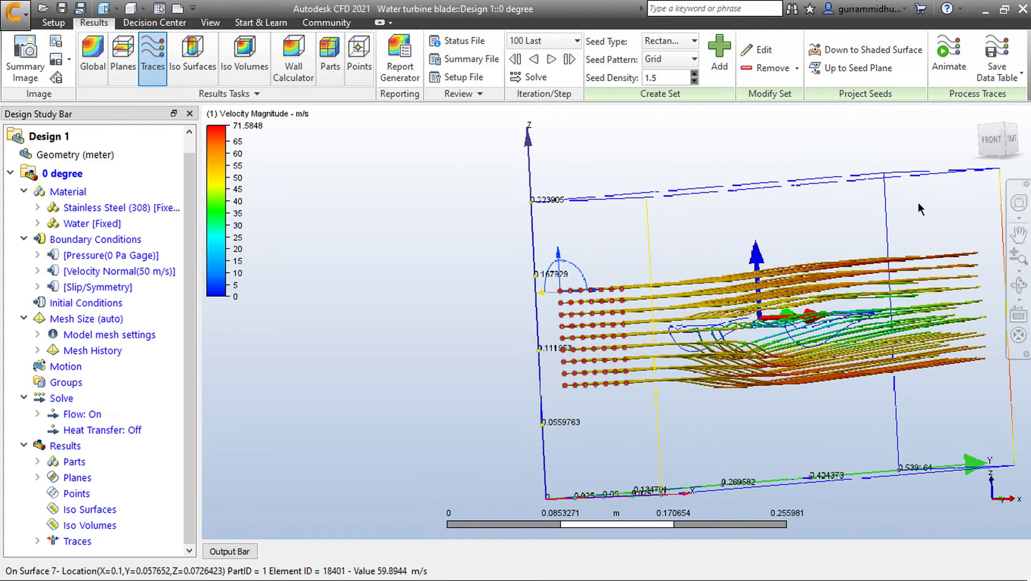
pyautogui.click(1011, 139)
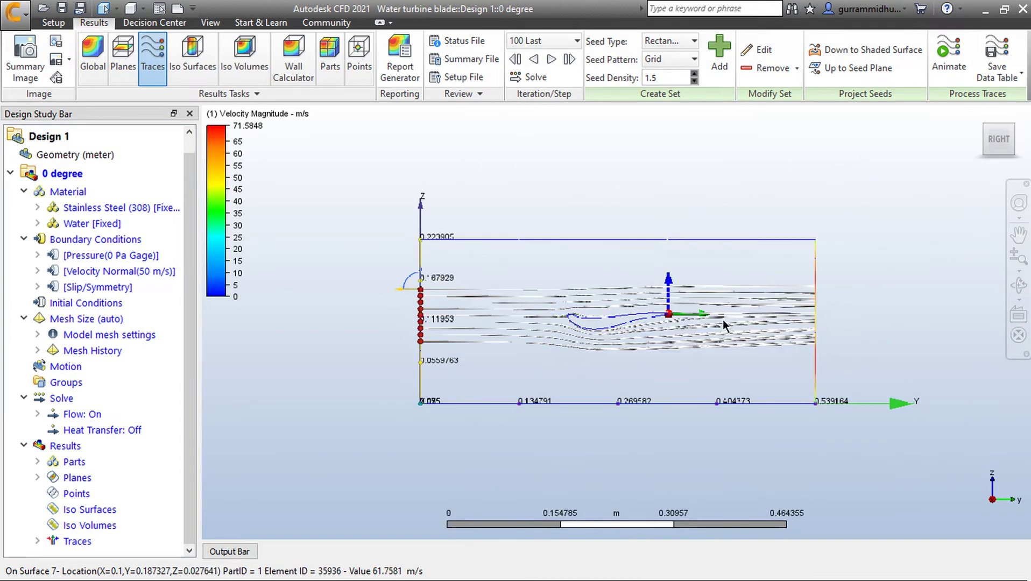
pyautogui.scroll(4, 581, 237)
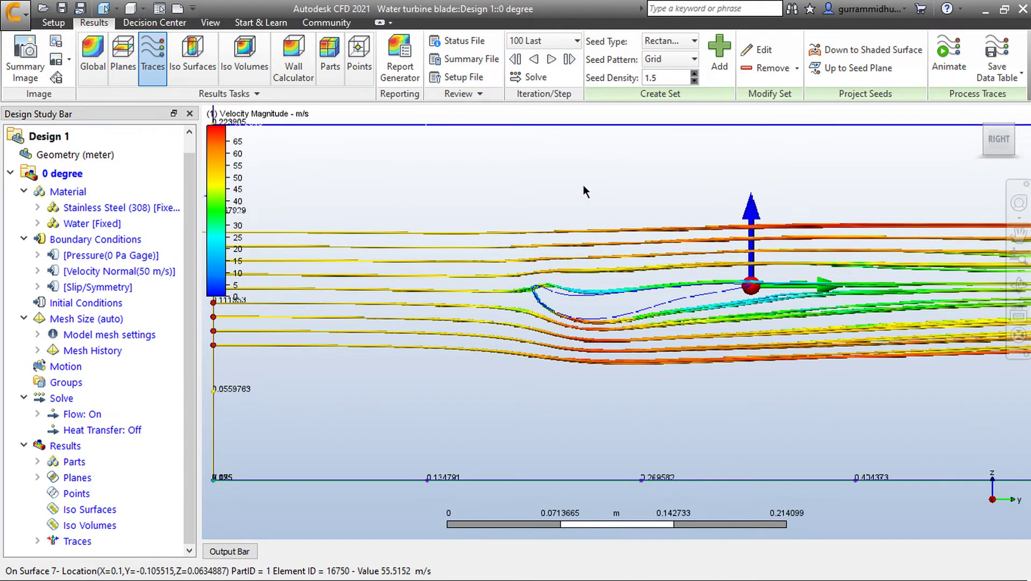
pyautogui.scroll(2, 583, 188)
pyautogui.keyDown('shift'); pyautogui.moveTo(541, 404); pyautogui.dragTo(489, 366, button='middle'); pyautogui.keyUp('shift')
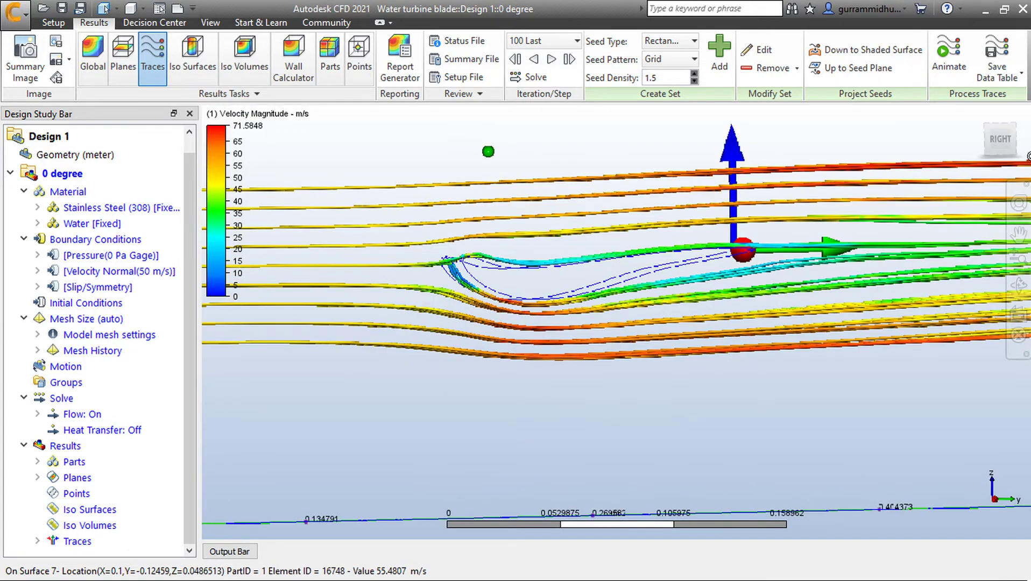
pyautogui.click(1000, 141)
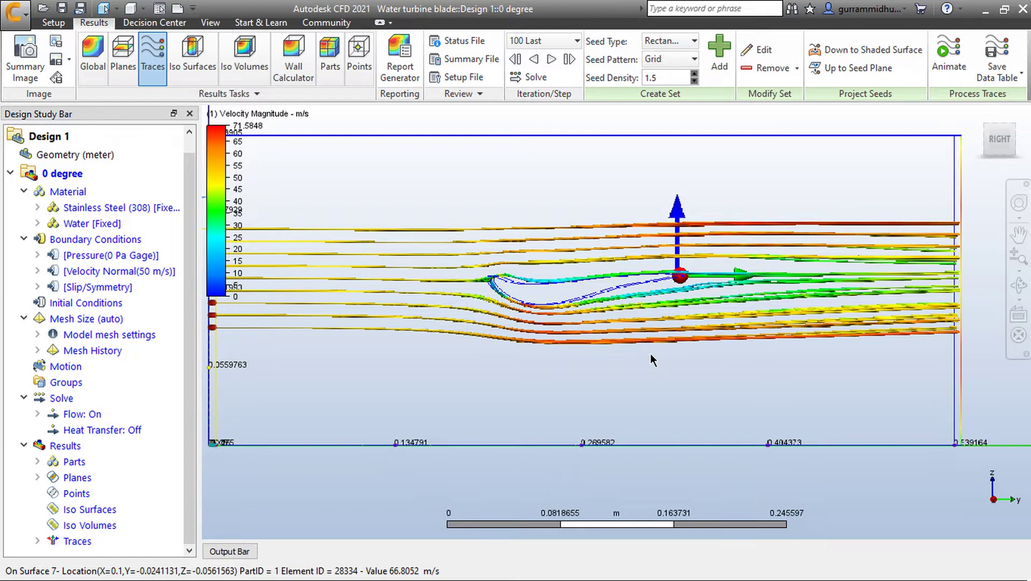
pyautogui.click(984, 125)
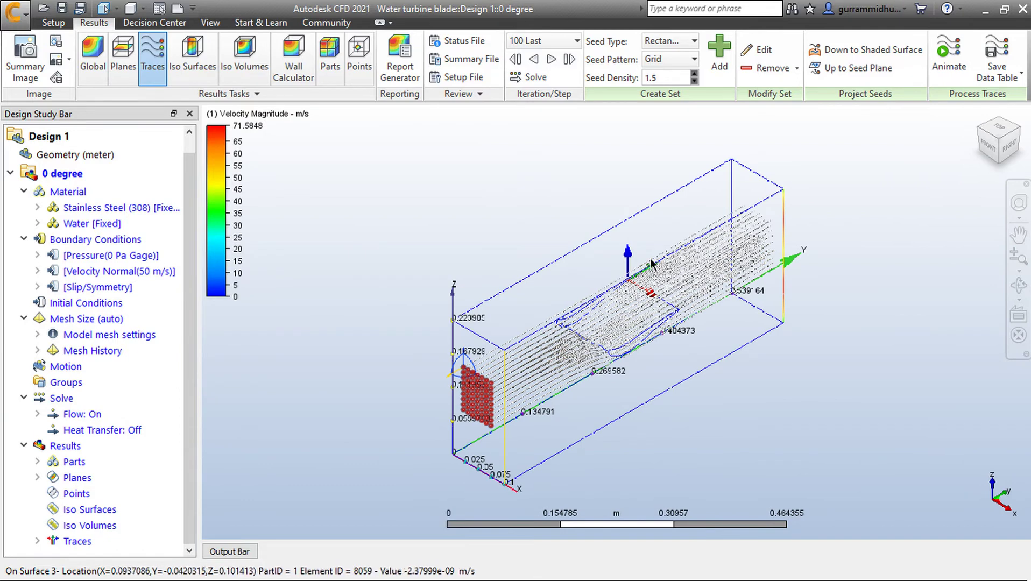
pyautogui.click(37, 540)
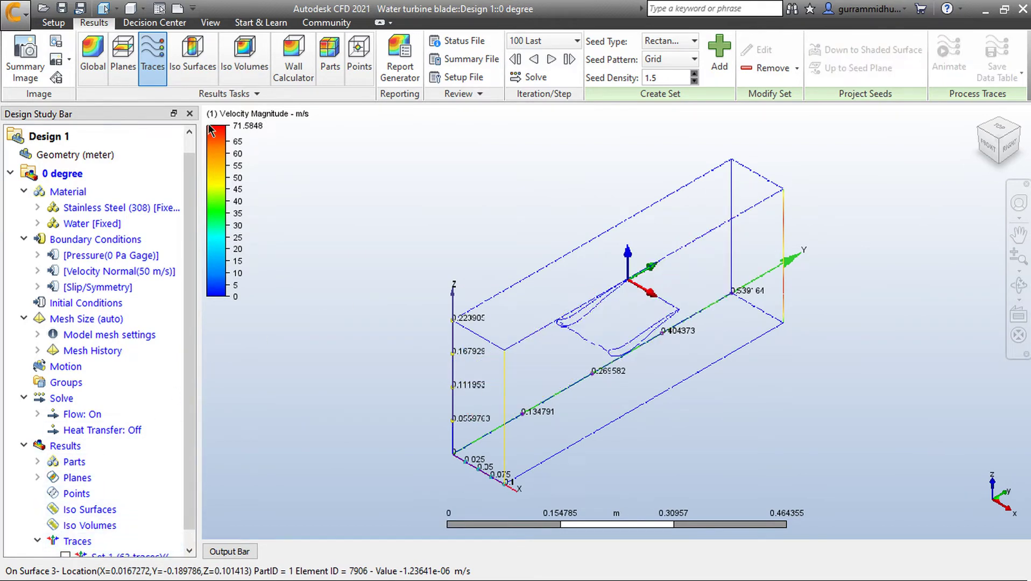
# - Add a Velocity Magnitude iso surface, and view it around the blade from the right side and at a slight angle
pyautogui.click(200, 59)
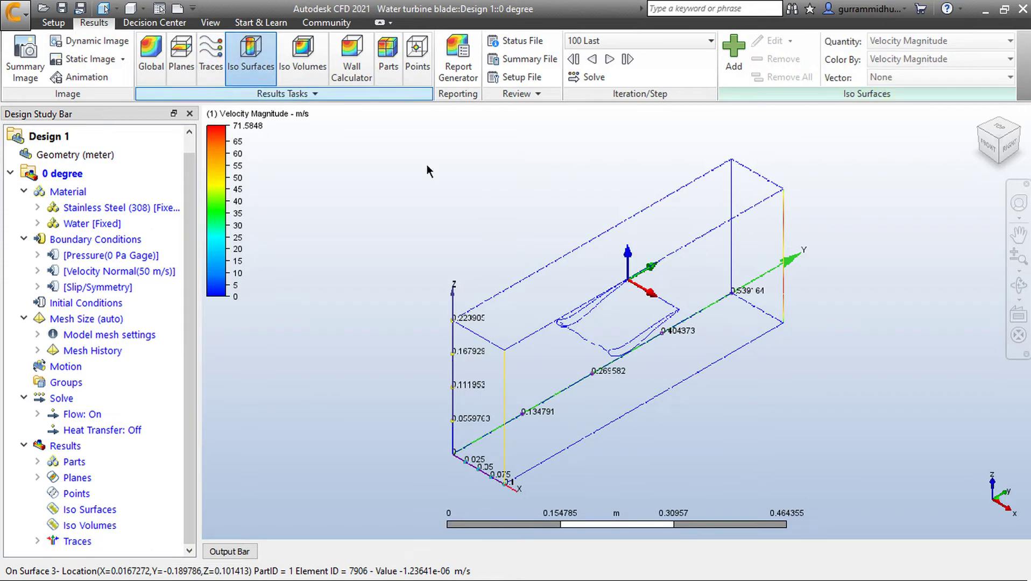
pyautogui.click(733, 53)
pyautogui.click(1009, 144)
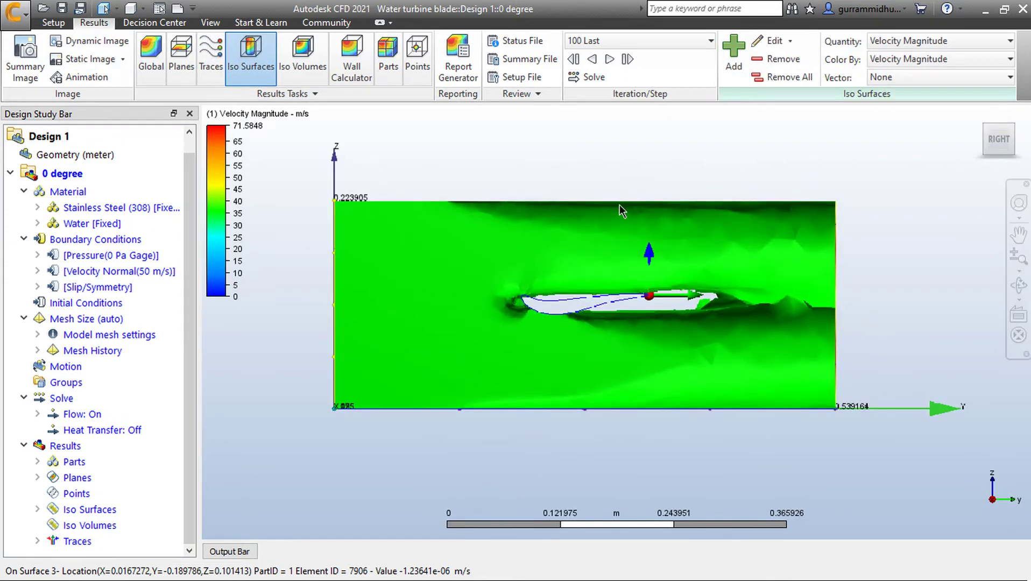
pyautogui.keyDown('shift'); pyautogui.moveTo(608, 158); pyautogui.dragTo(657, 172, button='middle'); pyautogui.keyUp('shift')
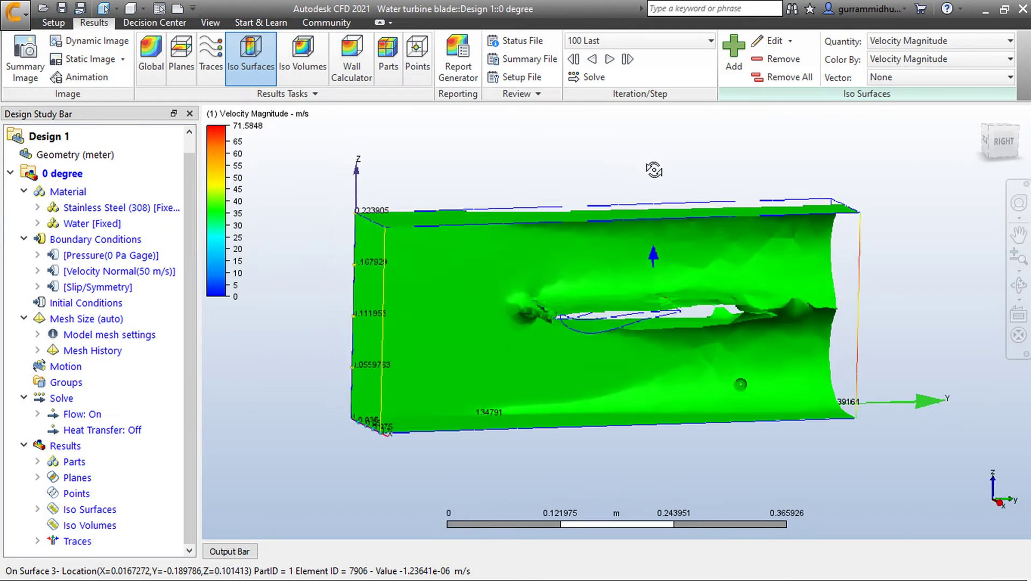
# - Edit the iso surface and raise its Velocity Magnitude value to 50.83 m/s
pyautogui.click(750, 46)
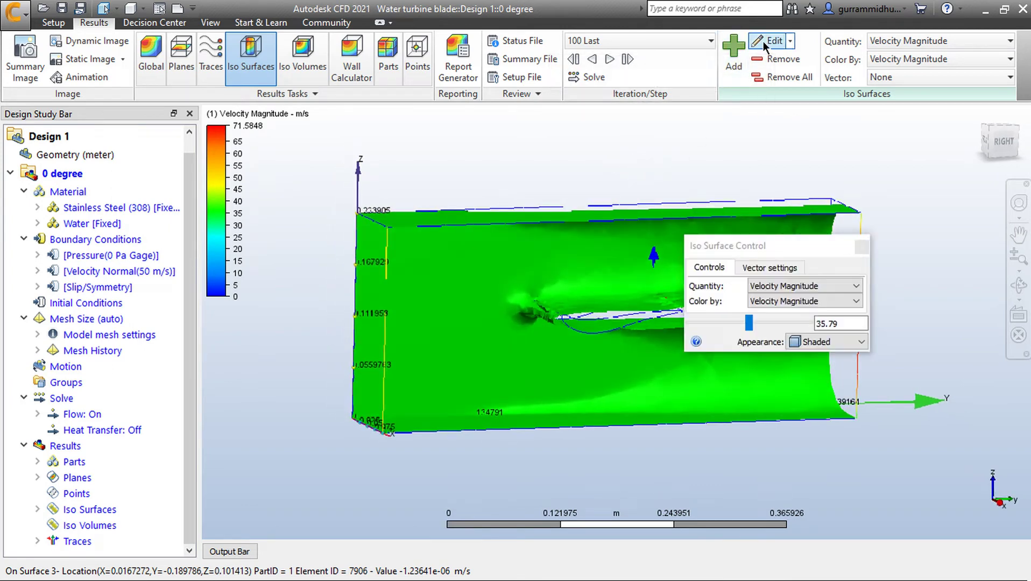
pyautogui.moveTo(638, 195); pyautogui.dragTo(613, 195, button='middle')
pyautogui.moveTo(735, 251); pyautogui.dragTo(810, 202)
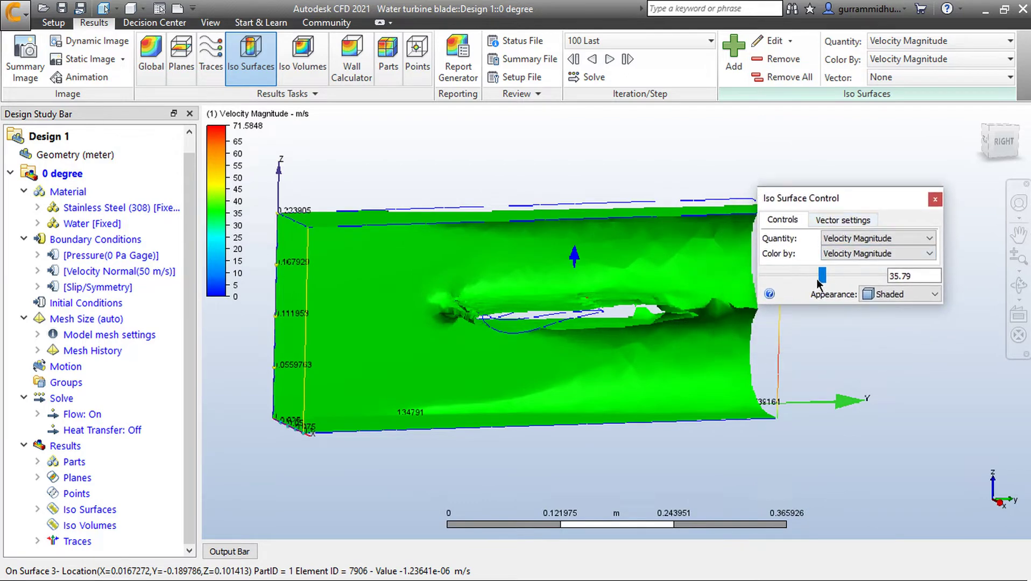
pyautogui.click(821, 275)
pyautogui.moveTo(823, 273); pyautogui.dragTo(848, 274)
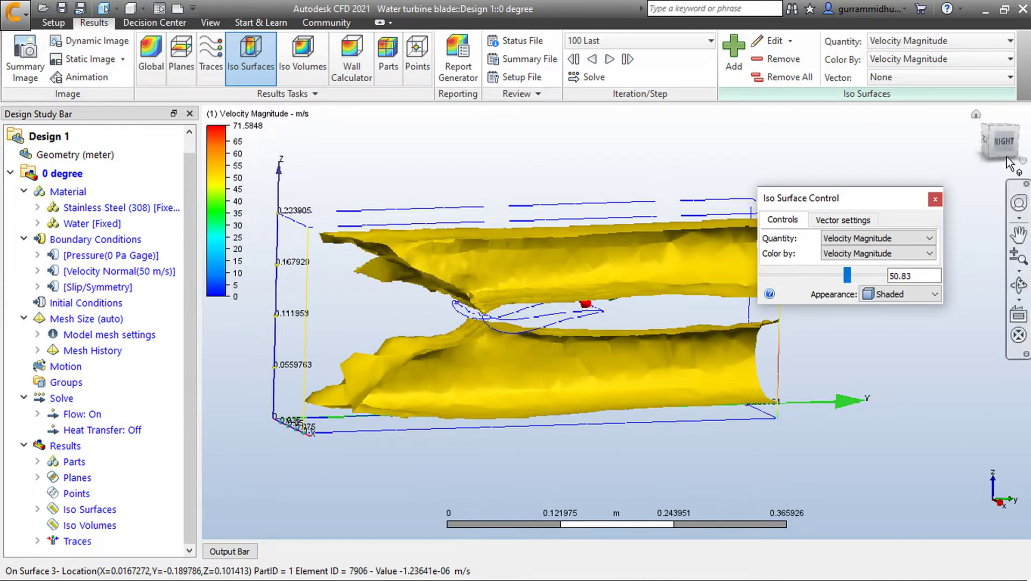
# - Examine the iso surface around the blade from the right side, close its controls, and return to the home view
pyautogui.click(999, 141)
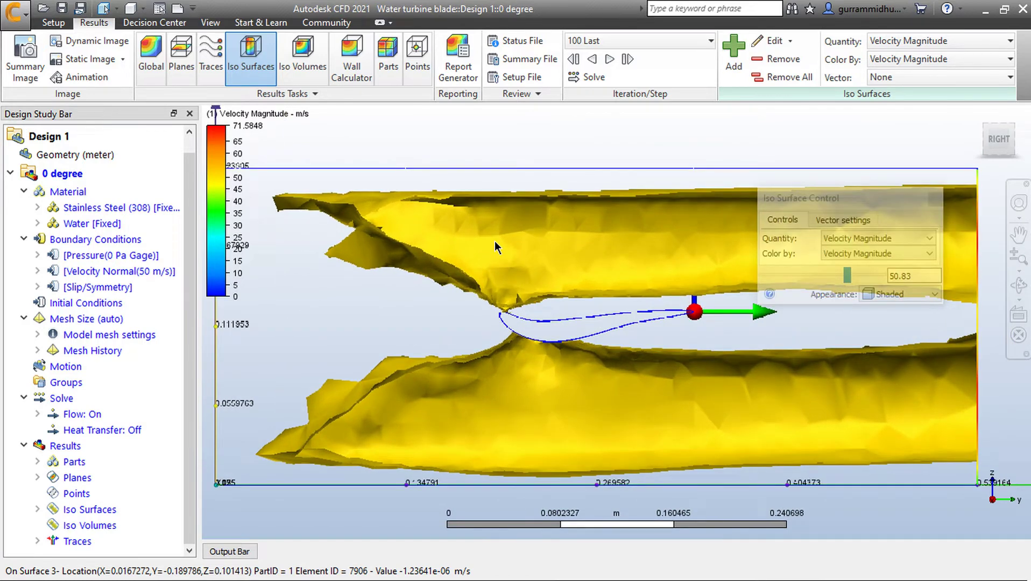
pyautogui.moveTo(845, 202); pyautogui.dragTo(835, 131)
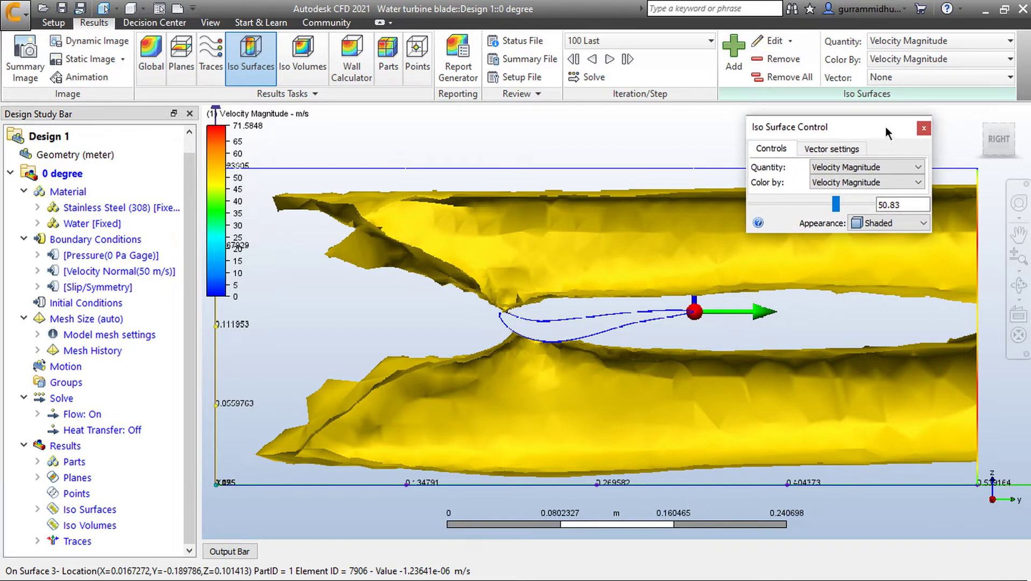
pyautogui.click(922, 129)
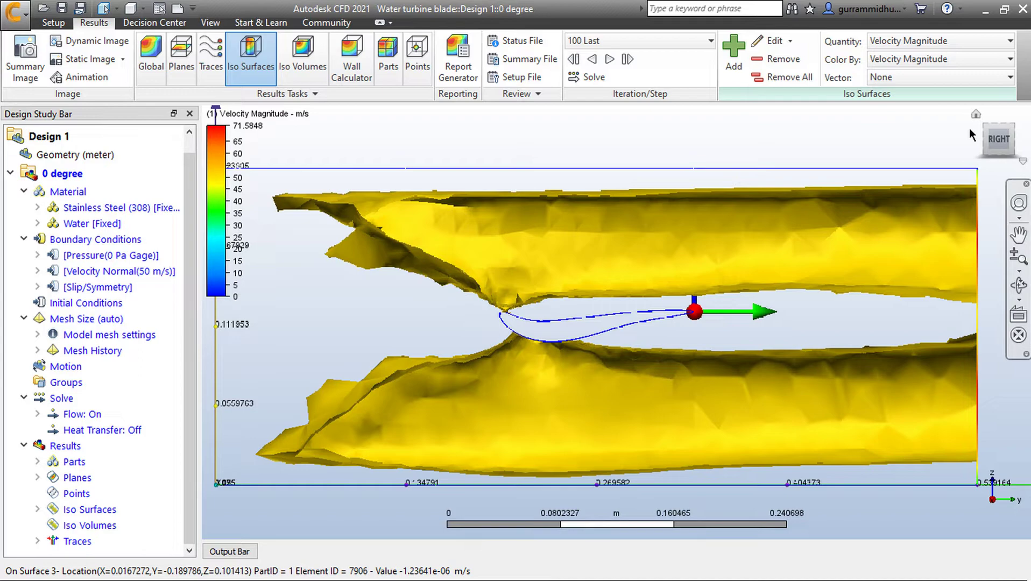
pyautogui.click(976, 114)
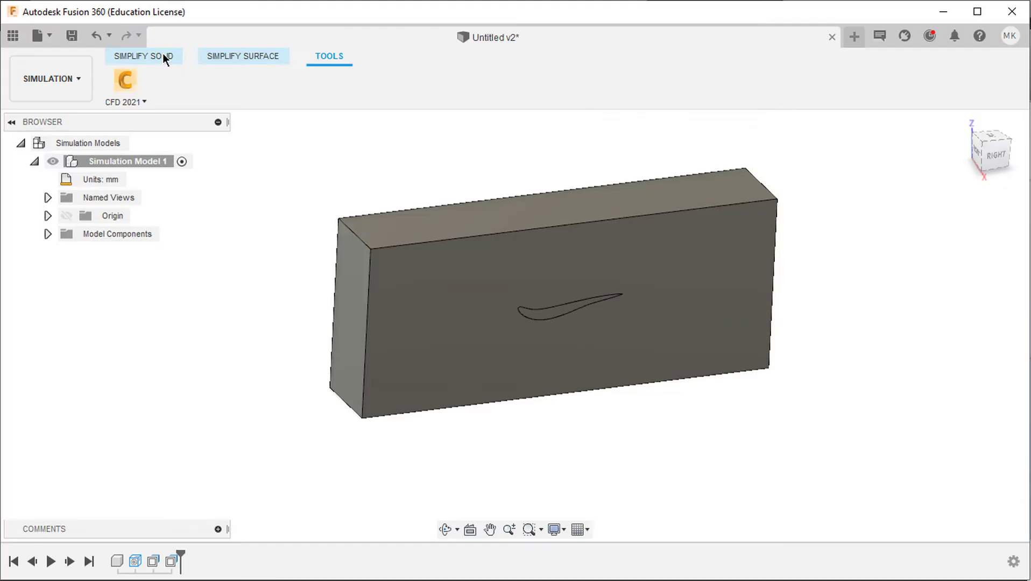
# - Switch to Fusion 360, roll the simulation model's history back before the flow domain features, and view the blade from the right
pyautogui.click(163, 53)
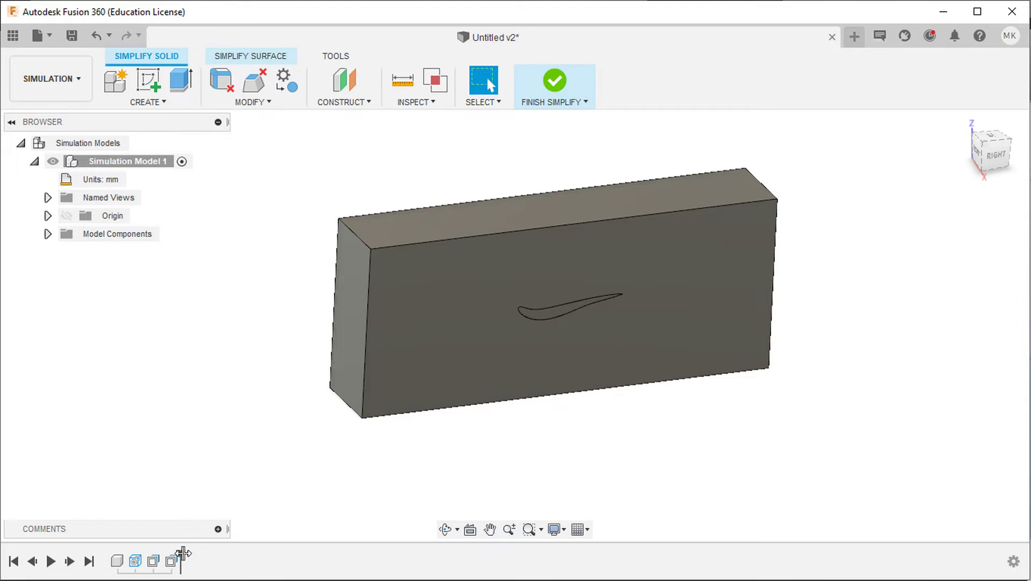
pyautogui.moveTo(181, 550); pyautogui.dragTo(108, 552)
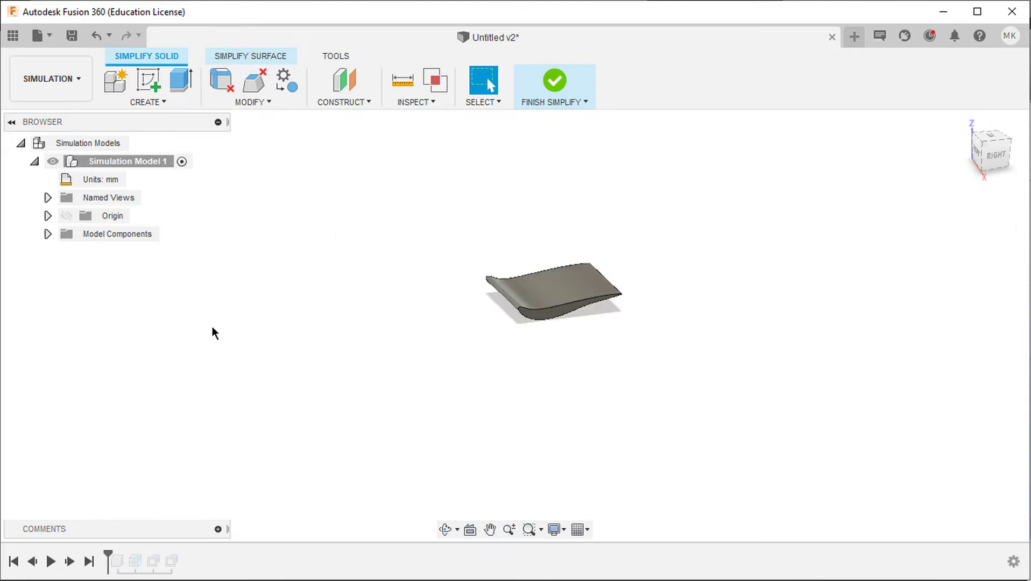
pyautogui.click(997, 154)
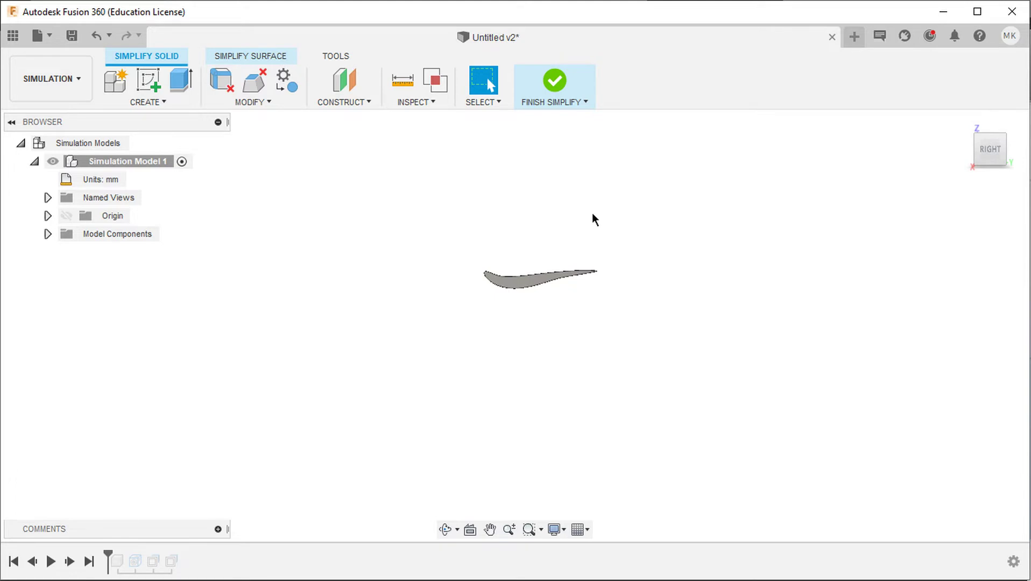
# - Rotate the blade body 30 degrees about its trailing edge tip so that the leading edge tilts downward
pyautogui.press('m')
pyautogui.click(550, 277)
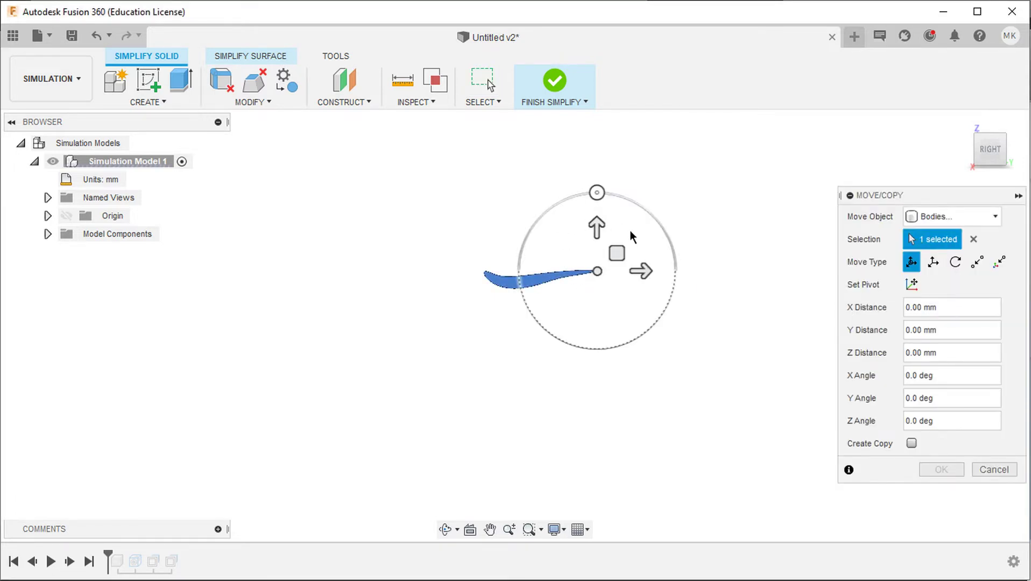
pyautogui.click(912, 286)
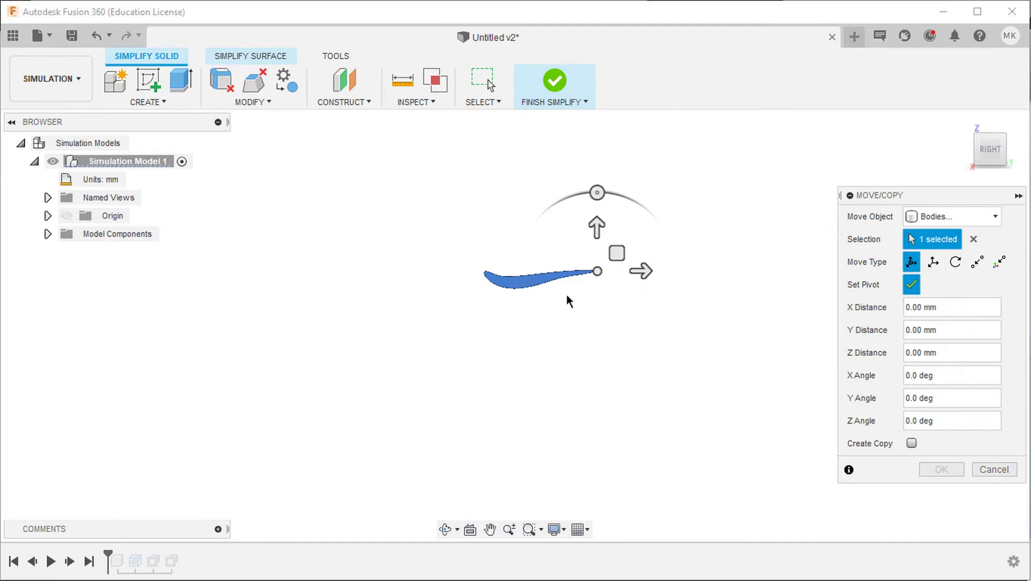
pyautogui.click(519, 283)
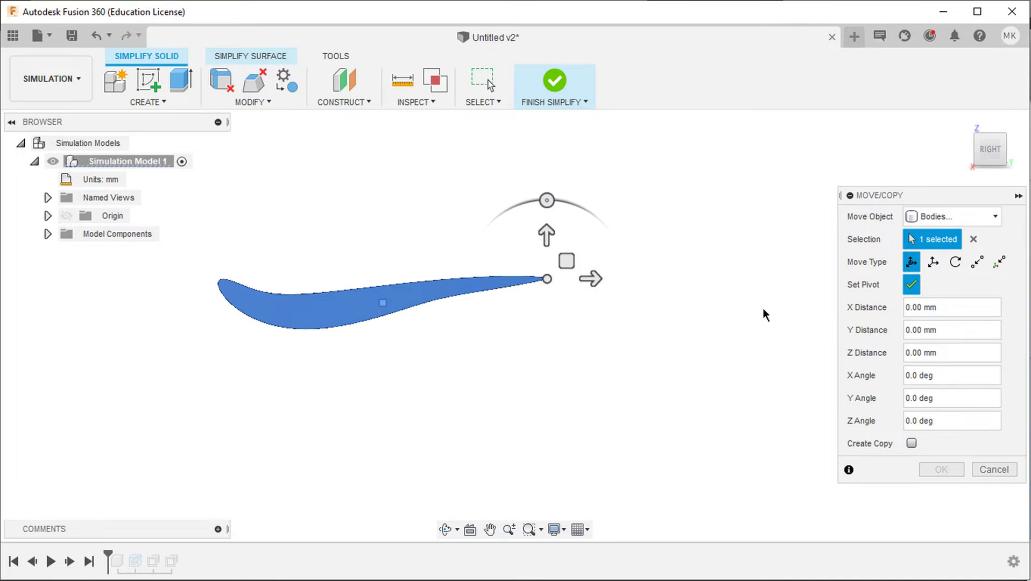
pyautogui.click(912, 288)
pyautogui.moveTo(554, 198); pyautogui.dragTo(514, 210)
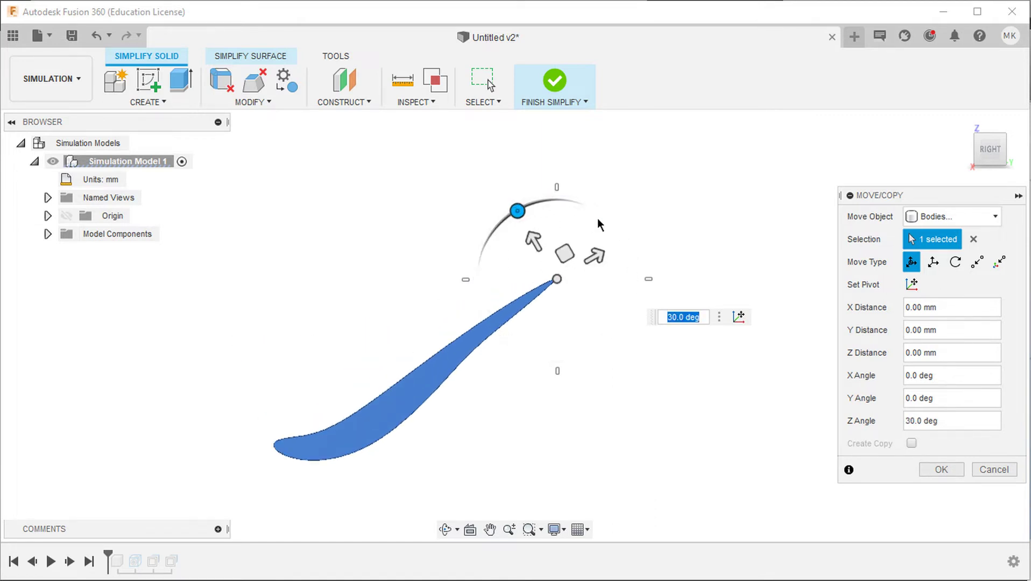
pyautogui.scroll(-1, 666, 206)
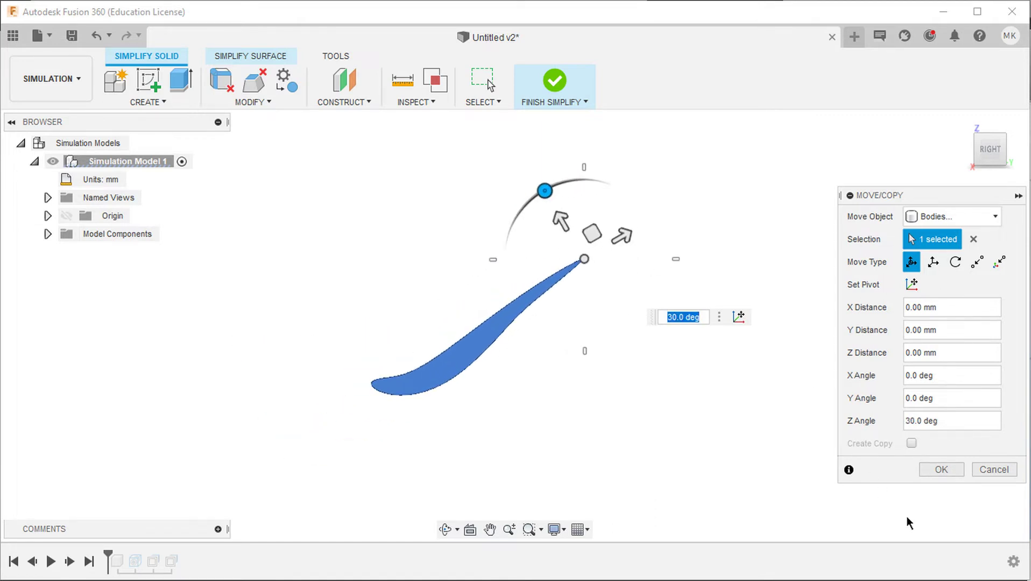
pyautogui.click(938, 473)
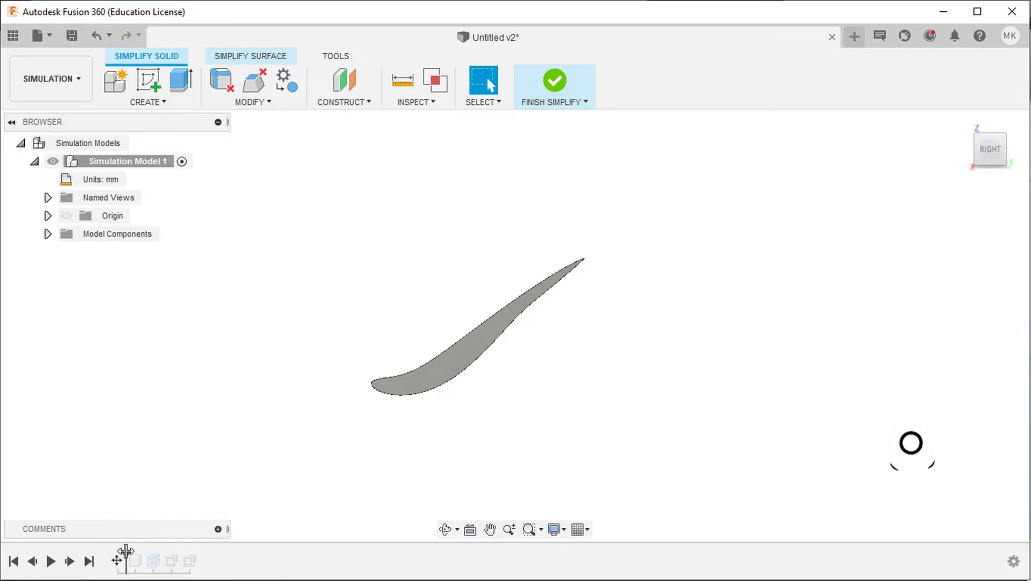
# - Roll the model history forward to the end to rebuild the flow domain around the rotated blade, and view it isometrically
pyautogui.moveTo(126, 550); pyautogui.dragTo(194, 547)
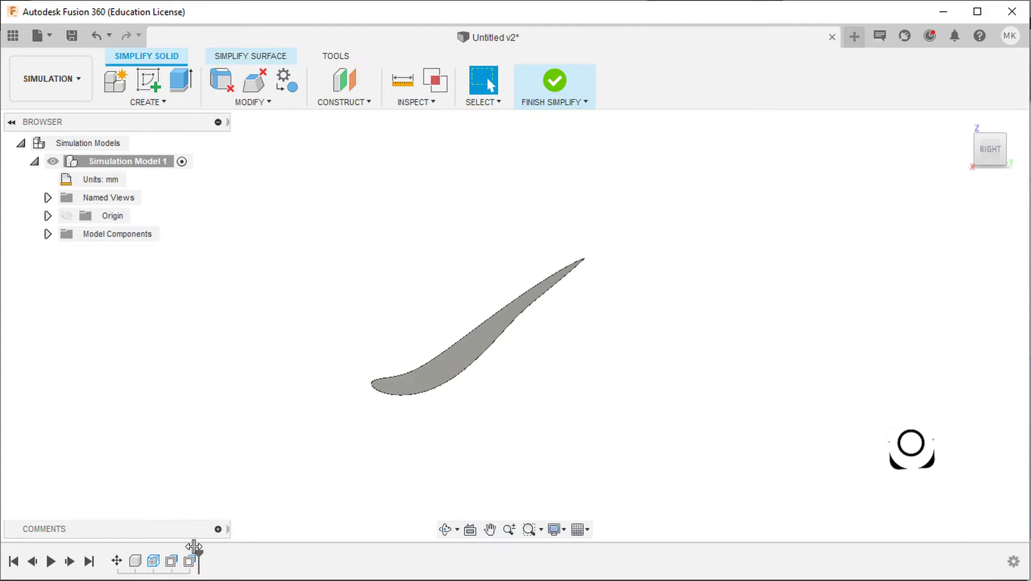
pyautogui.scroll(-5, 329, 433)
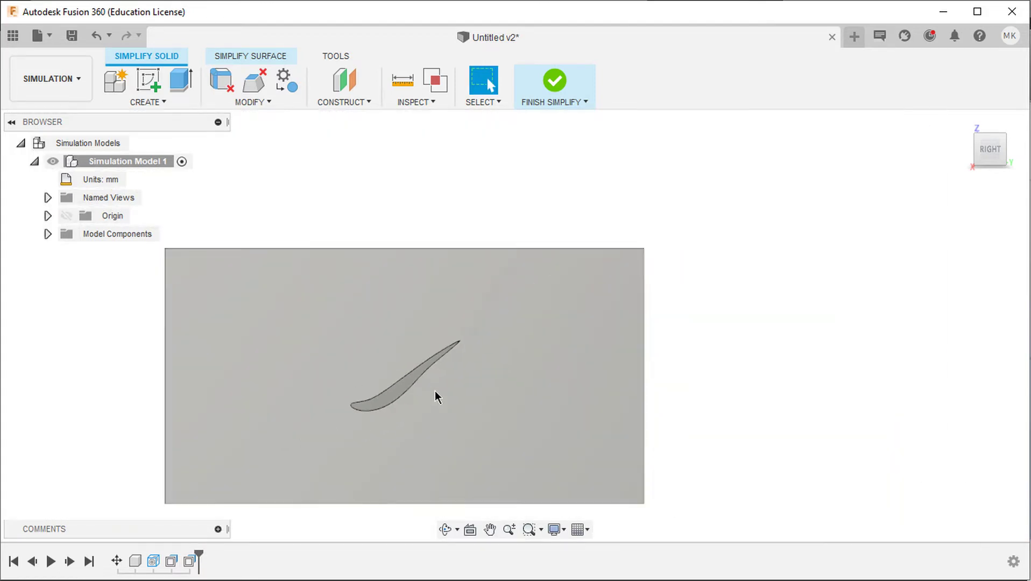
pyautogui.click(961, 120)
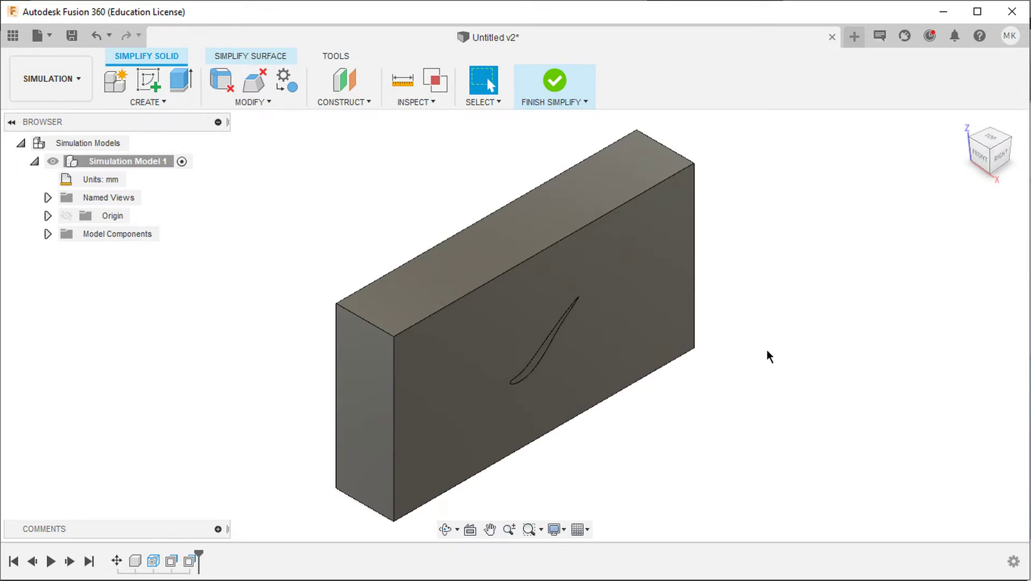
# - Send the model to CFD 2021 as a new design study named Water turbine with the scenario name 30 degree
pyautogui.click(334, 55)
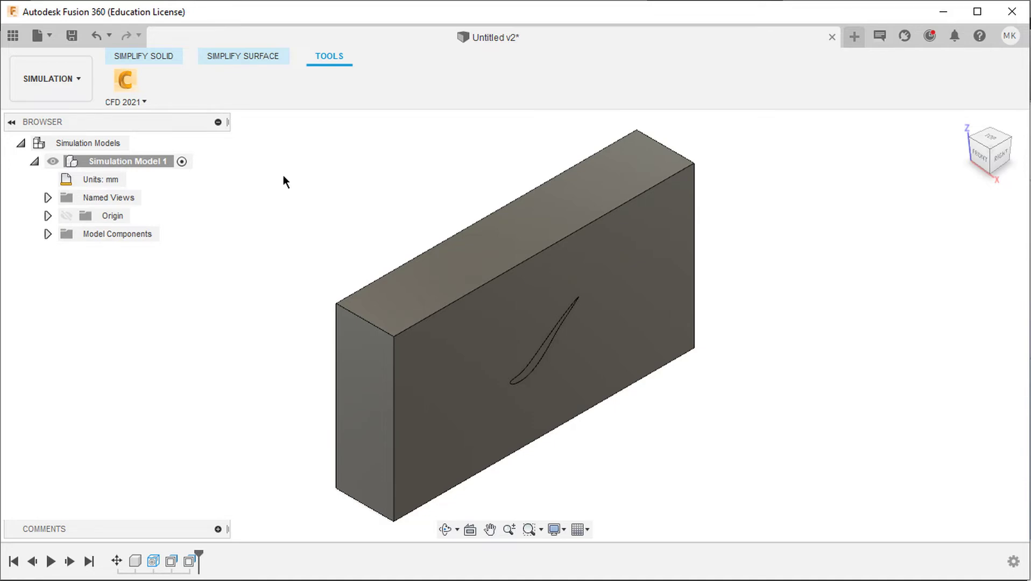
pyautogui.click(130, 81)
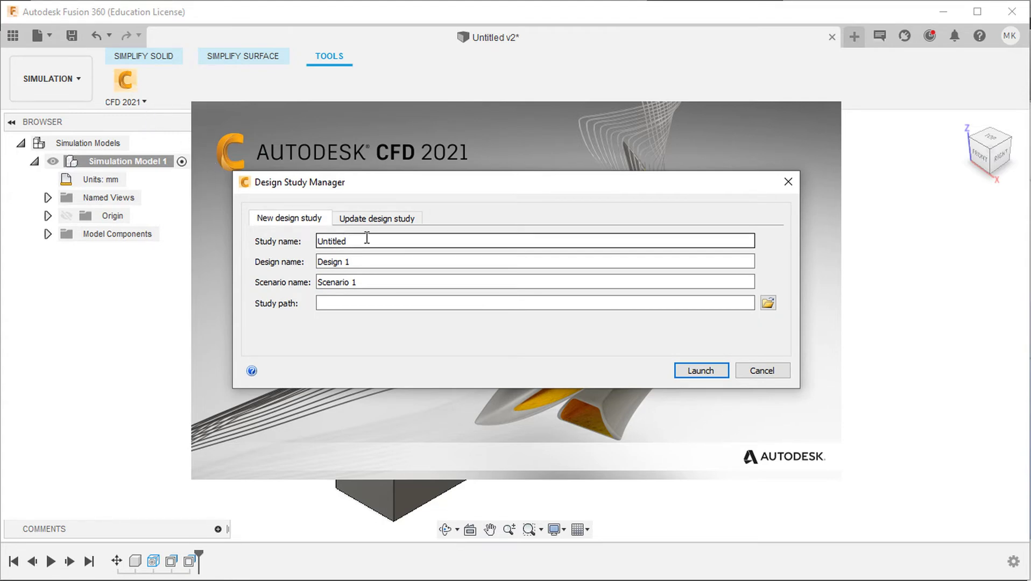
pyautogui.moveTo(367, 238); pyautogui.dragTo(276, 230)
pyautogui.write('Water turbine')
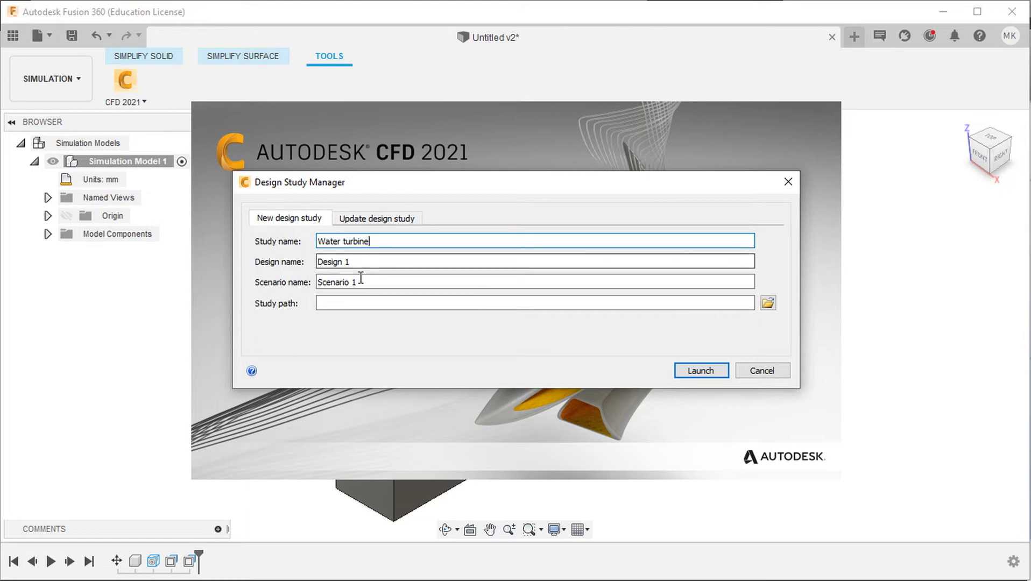
pyautogui.moveTo(371, 284); pyautogui.dragTo(296, 273)
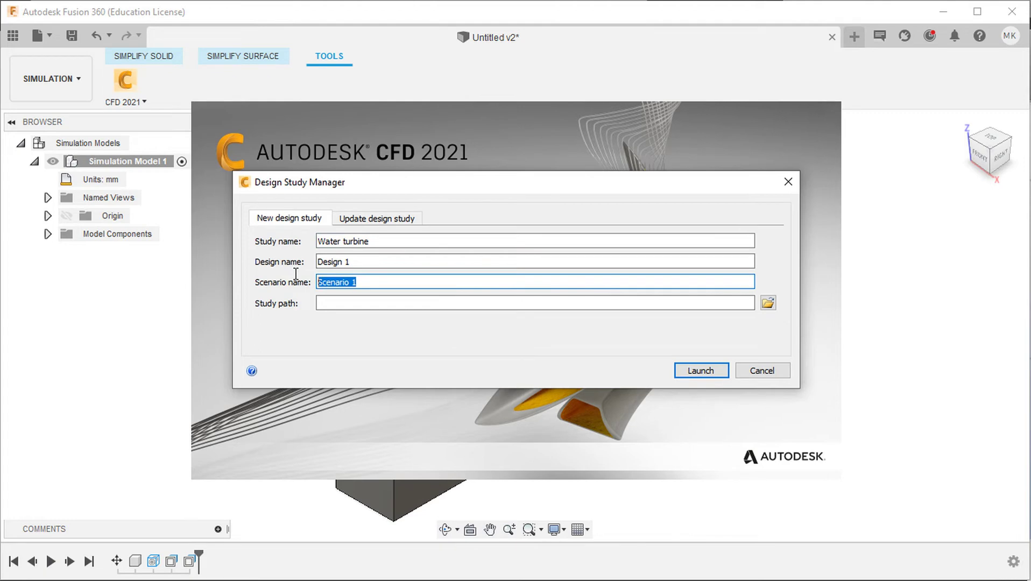
pyautogui.write('30 degree')
# - Set the study path to the Turbine blade CFD folder, launch the study in Autodesk CFD, and collapse the output messages
pyautogui.click(768, 303)
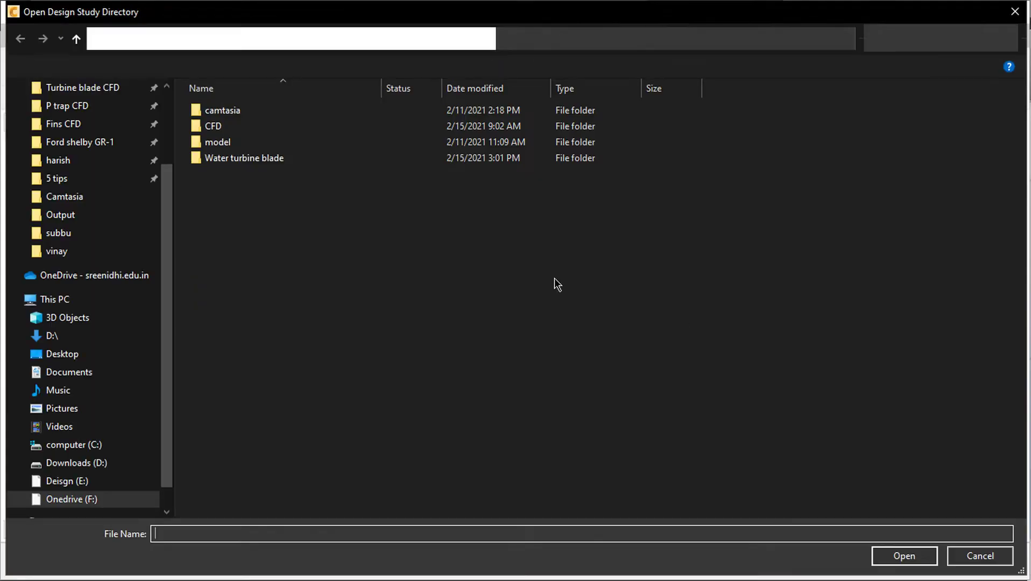
pyautogui.click(921, 559)
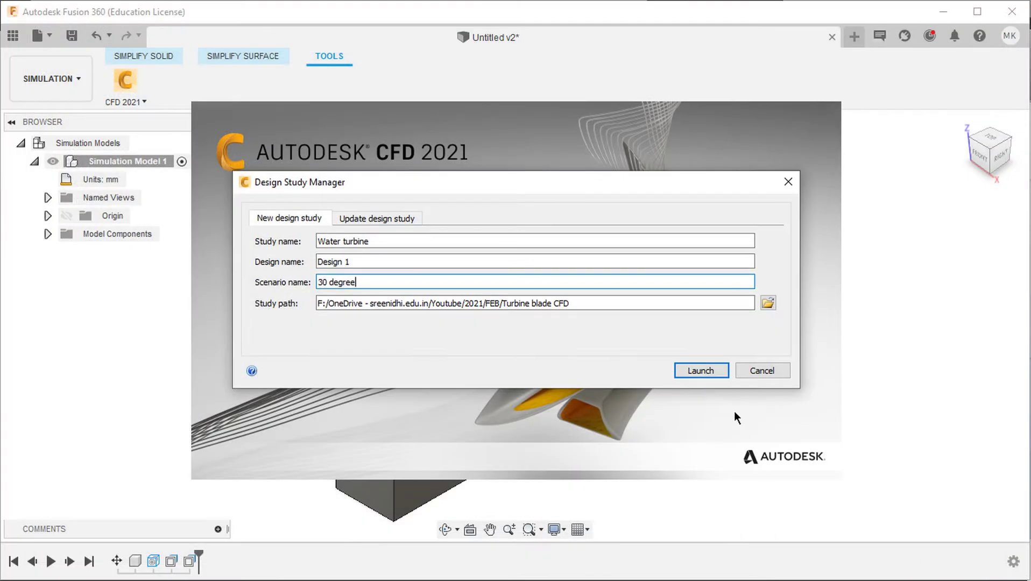
pyautogui.click(714, 370)
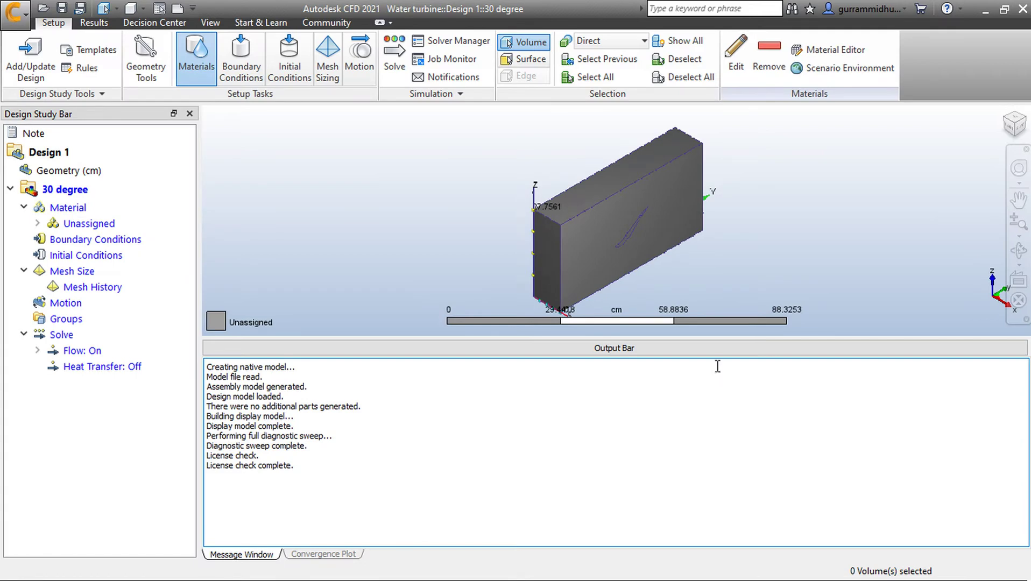
pyautogui.click(856, 350)
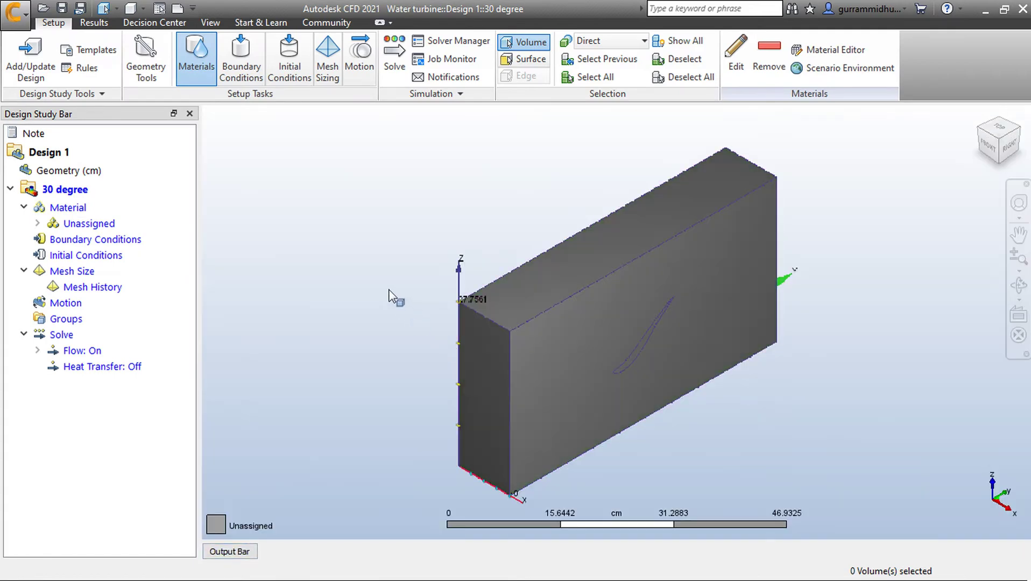
# - Change the geometry's length units to meter
pyautogui.rightClick(78, 171)
pyautogui.moveTo(103, 196)
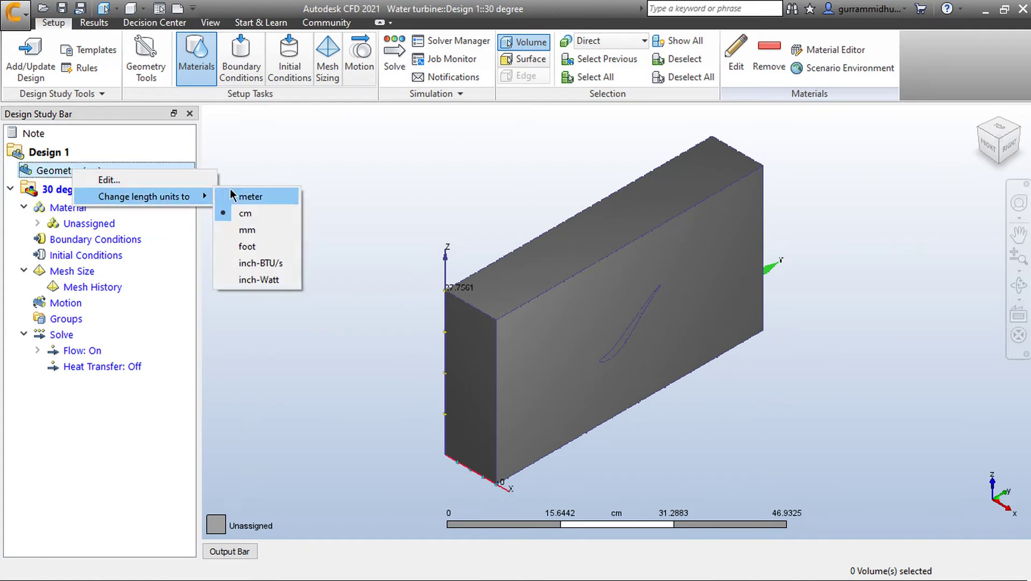
pyautogui.click(236, 196)
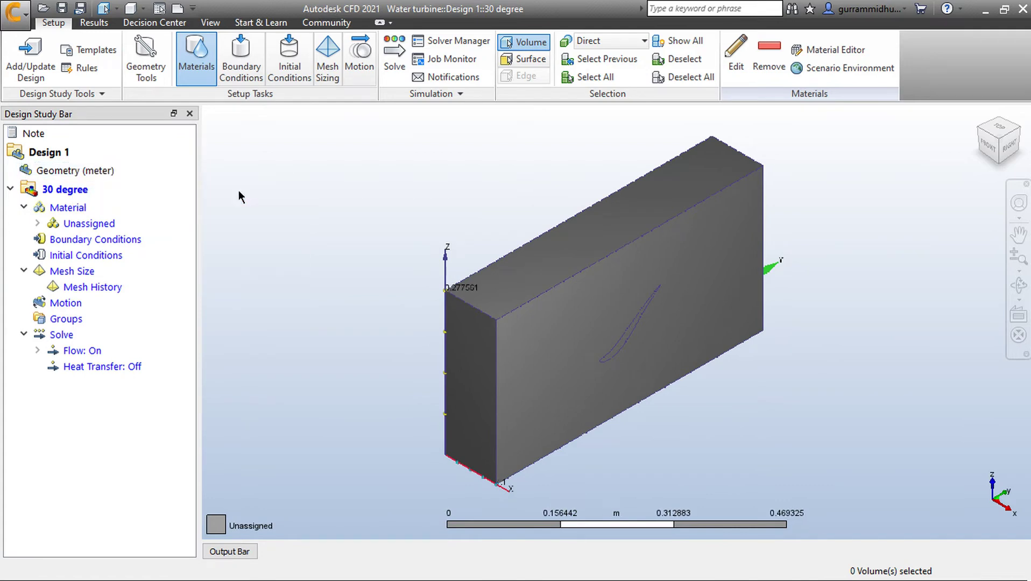
# - Assign the fluid material Water to the block volume surrounding the blade
pyautogui.click(197, 68)
pyautogui.click(514, 275)
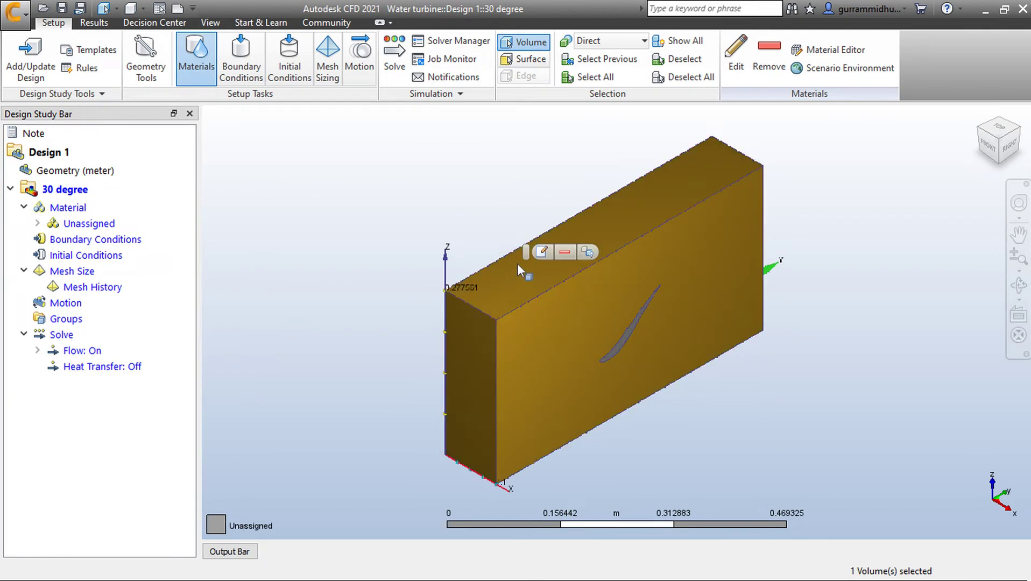
pyautogui.click(542, 252)
pyautogui.moveTo(685, 356); pyautogui.dragTo(829, 200)
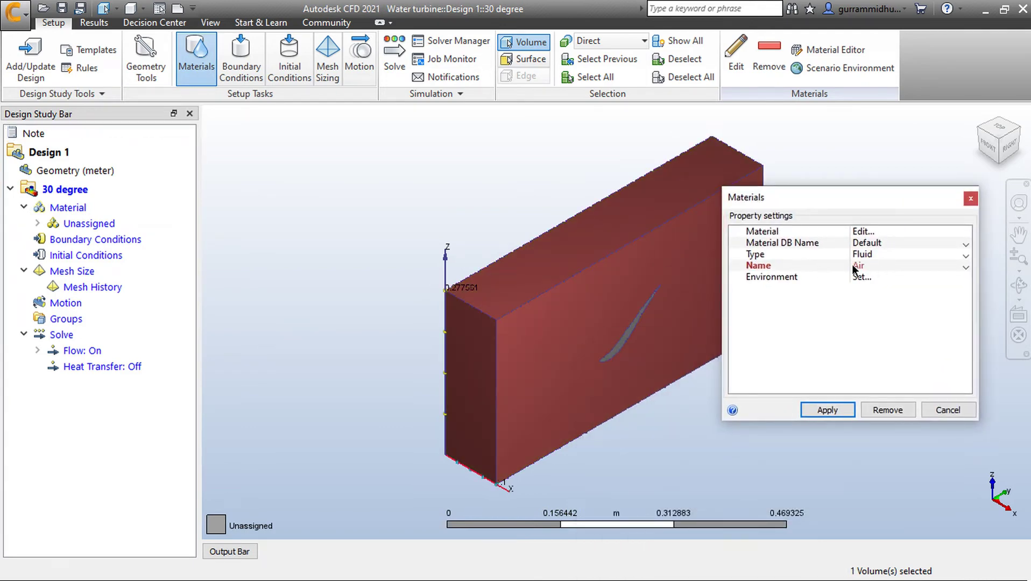
pyautogui.click(876, 268)
pyautogui.click(878, 288)
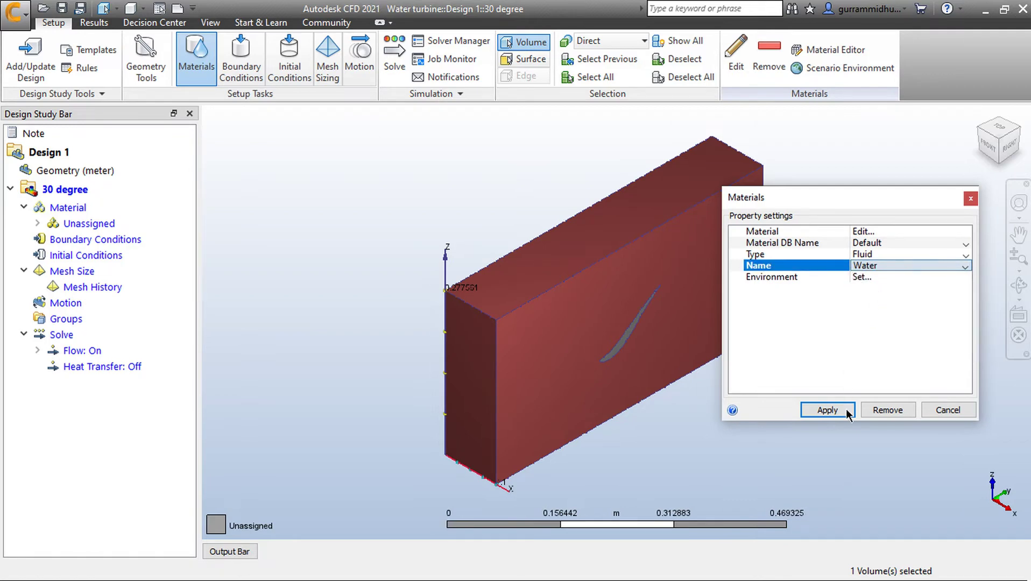
pyautogui.click(827, 409)
# - Assign the solid material Stainless Steel (308) to the turbine blade volume
pyautogui.scroll(2, 726, 363)
pyautogui.scroll(2, 621, 349)
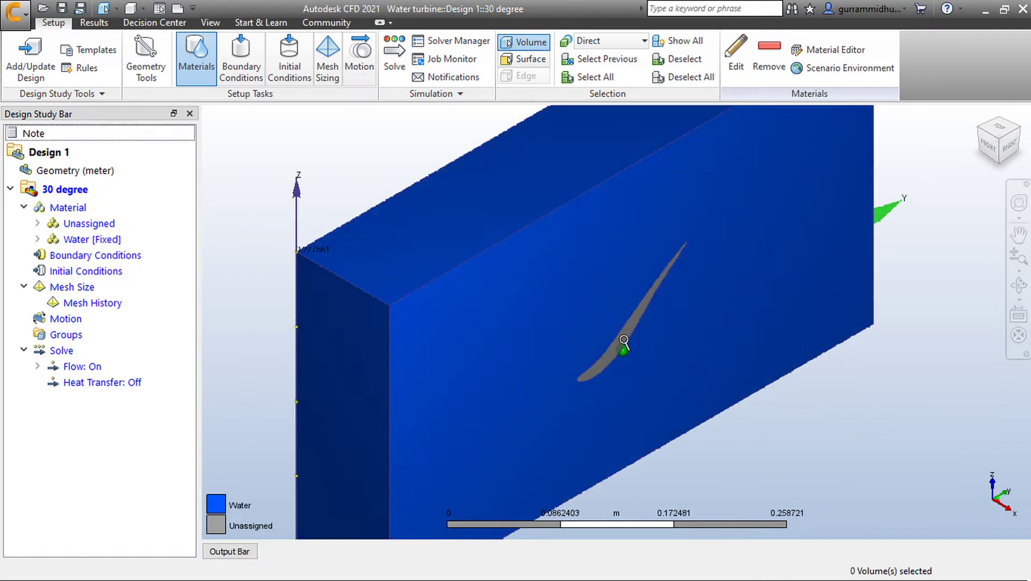
pyautogui.click(652, 321)
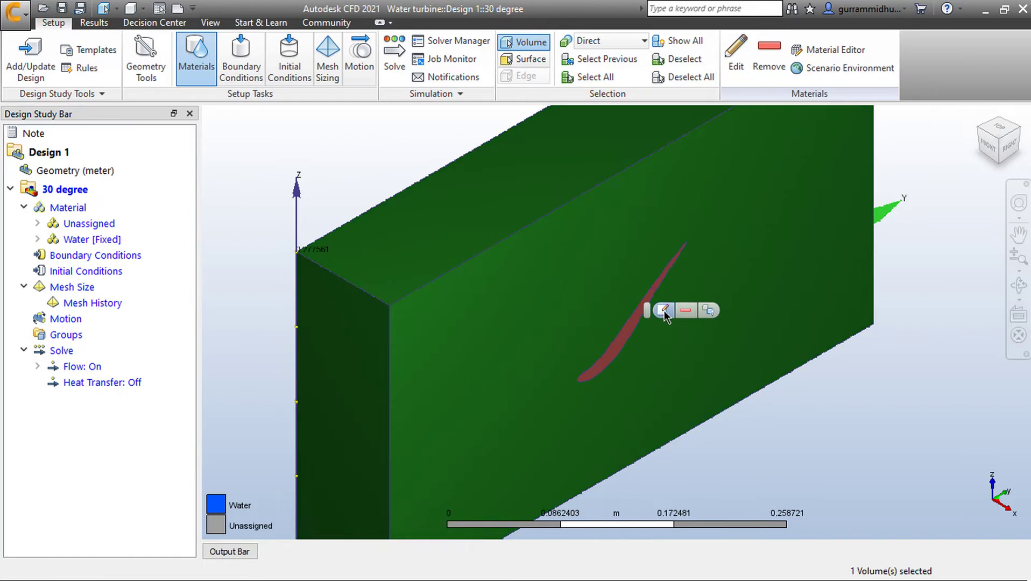
pyautogui.click(663, 310)
pyautogui.click(857, 355)
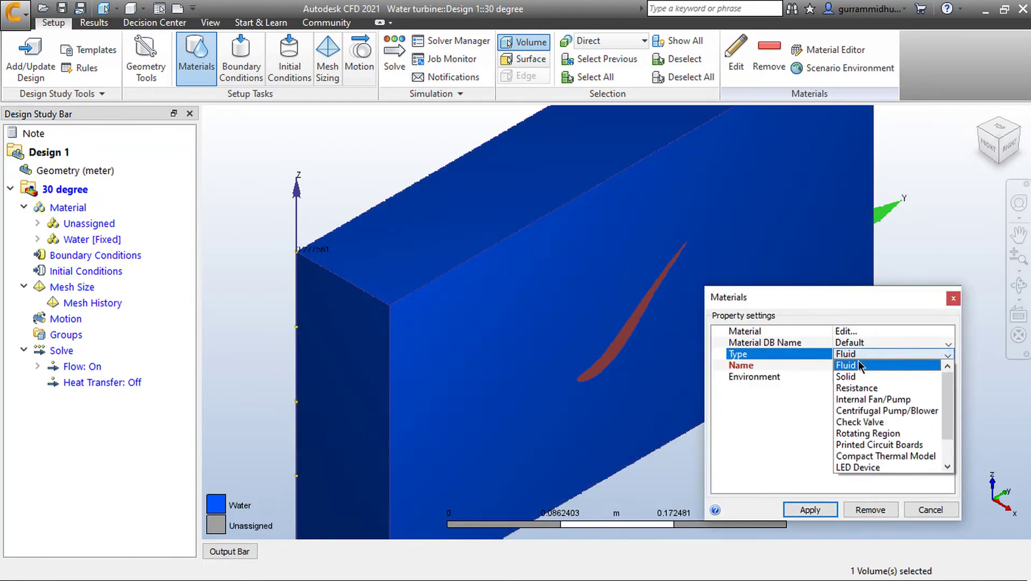
pyautogui.click(858, 371)
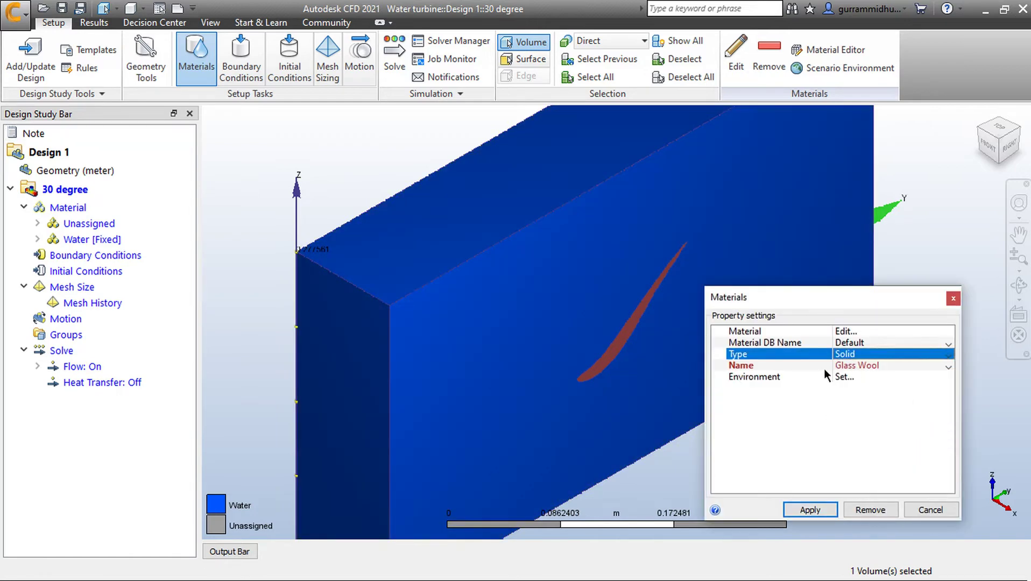
pyautogui.click(866, 366)
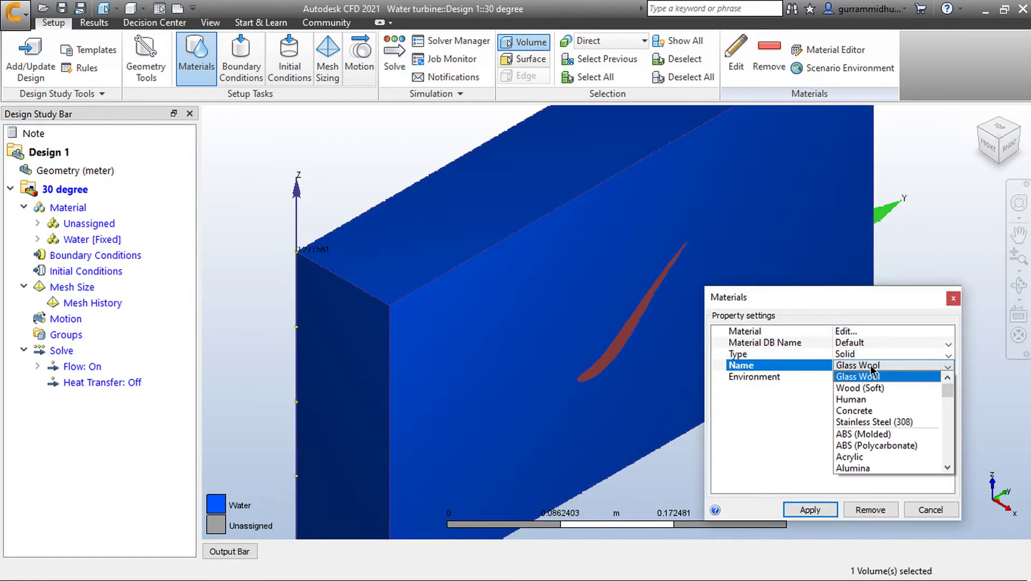
pyautogui.click(923, 422)
pyautogui.click(809, 509)
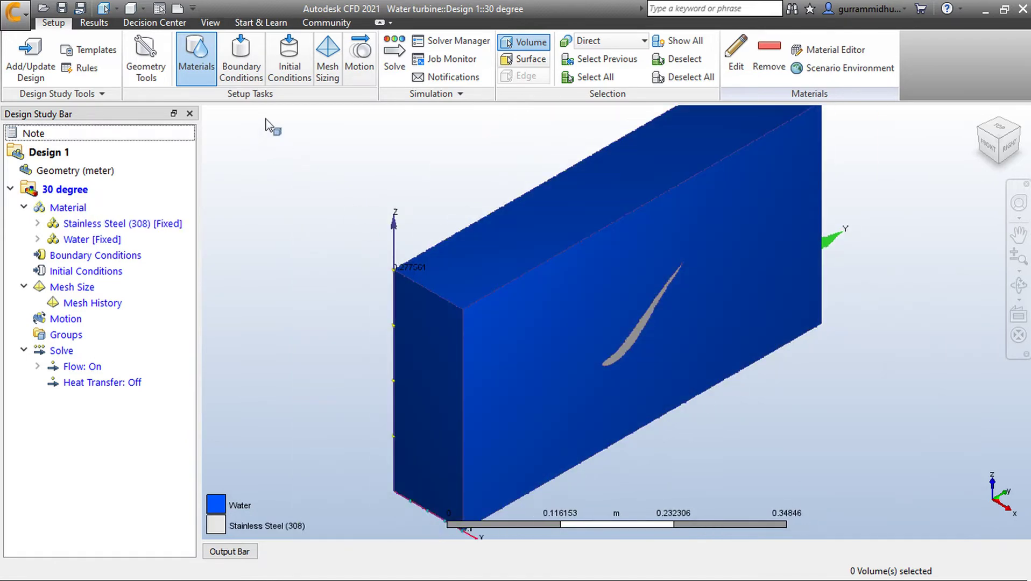
# - Apply a steady-state normal velocity boundary condition of 50 m/s to the block's inlet face at the blade's leading-edge end
pyautogui.click(241, 58)
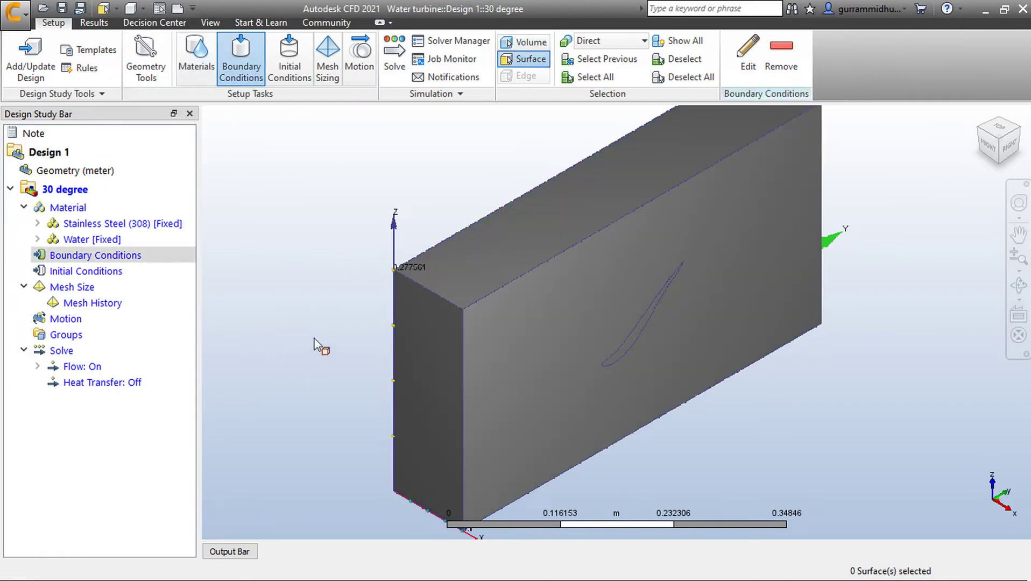
pyautogui.click(419, 324)
pyautogui.click(456, 296)
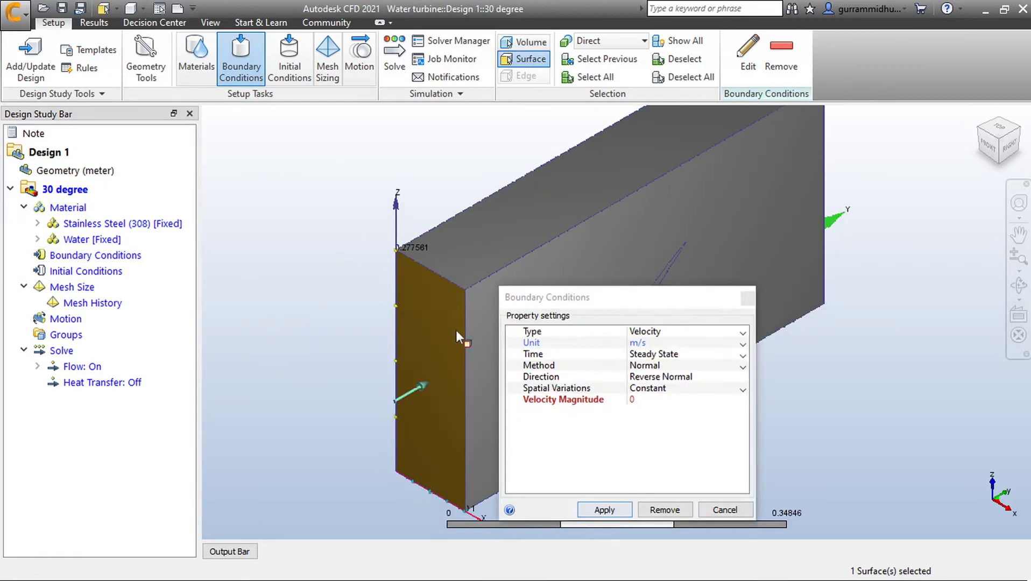
pyautogui.click(636, 401)
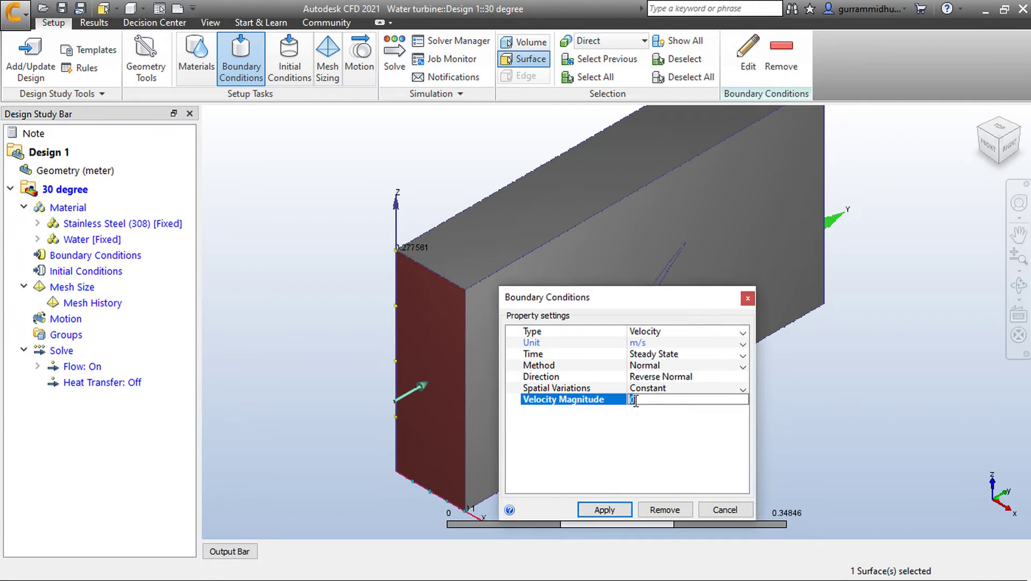
pyautogui.write('5')
pyautogui.click(604, 510)
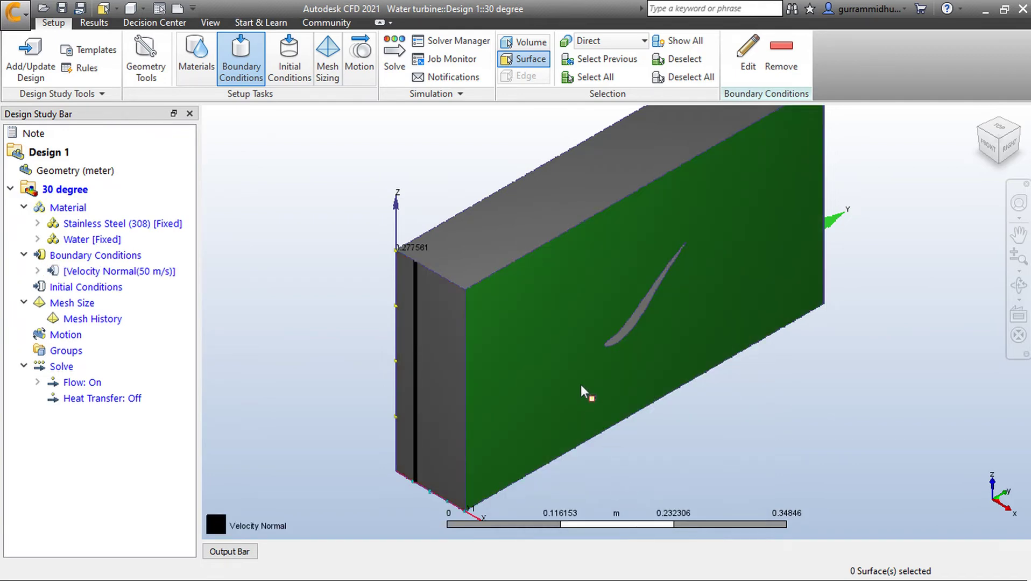
# - Apply a Slip/Symmetry boundary condition to the block's large side face and the blade's end face within it
pyautogui.click(605, 344)
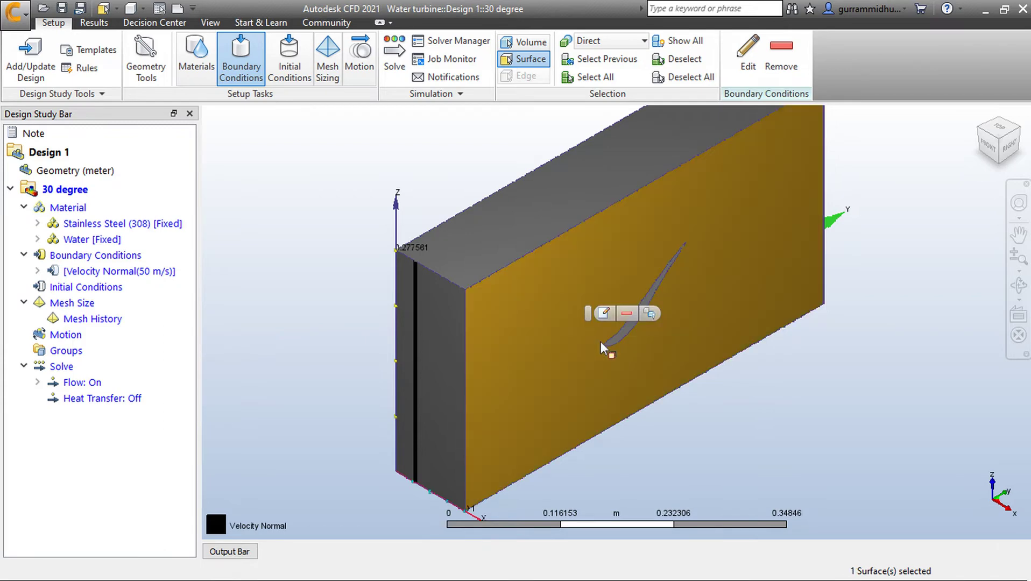
pyautogui.scroll(3, 603, 345)
pyautogui.click(641, 329)
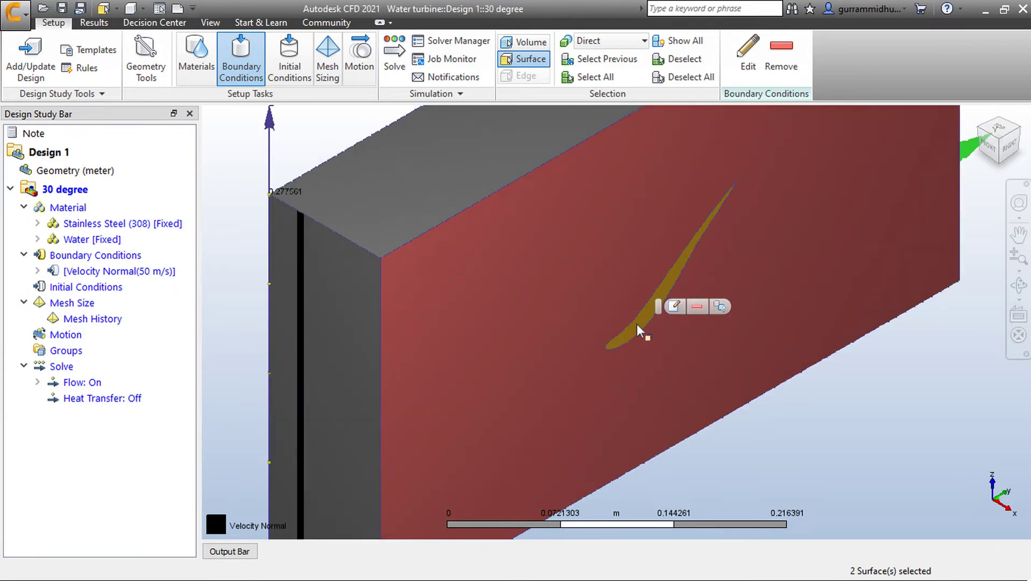
pyautogui.click(668, 308)
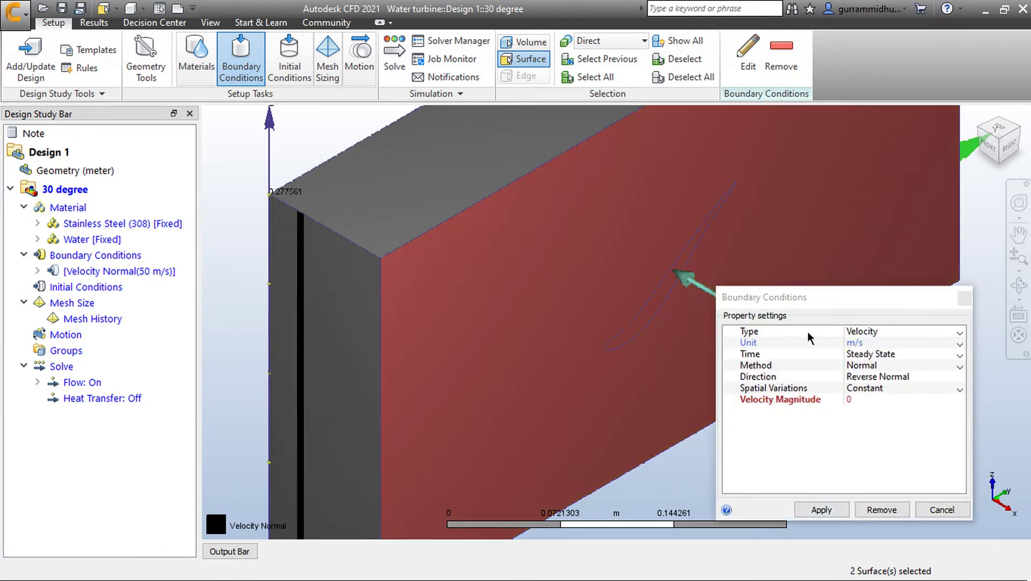
pyautogui.click(871, 332)
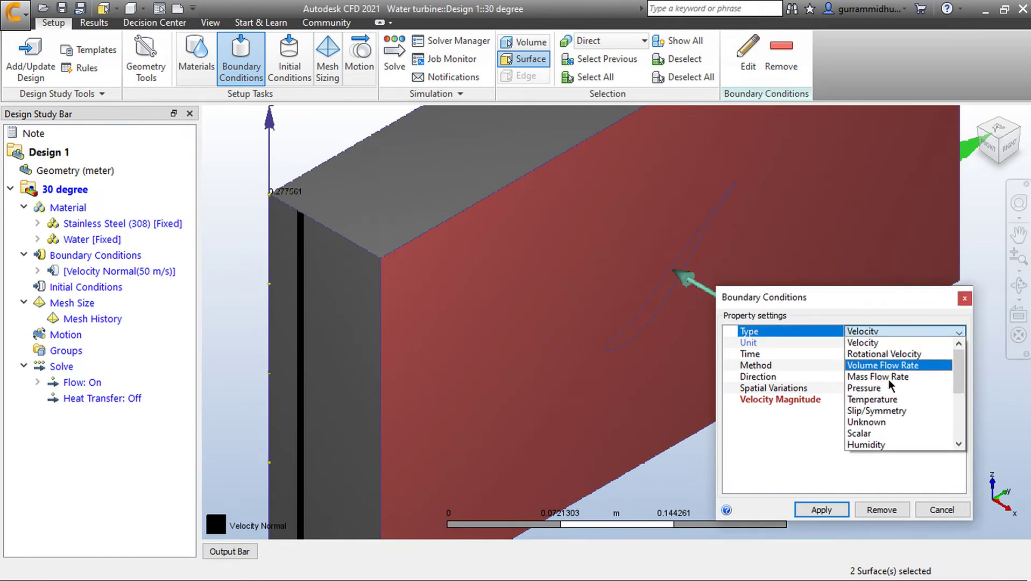
pyautogui.click(876, 411)
pyautogui.click(821, 509)
# - Apply a Pressure boundary condition of 0 Pa Gage to the block's outlet face opposite the velocity inlet
pyautogui.keyDown('shift'); pyautogui.moveTo(538, 289); pyautogui.dragTo(835, 269, button='middle'); pyautogui.keyUp('shift')
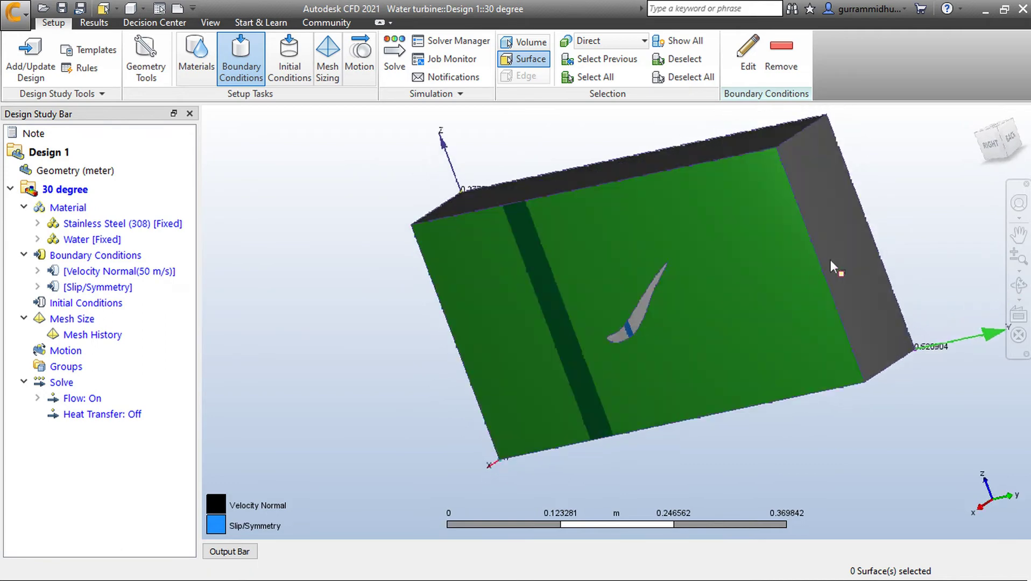
pyautogui.click(856, 229)
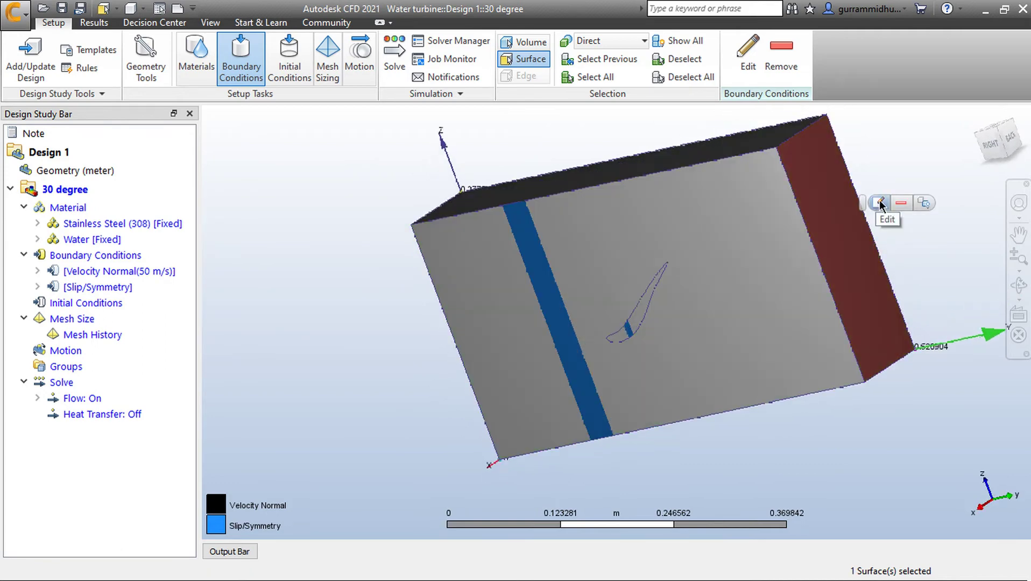
pyautogui.click(878, 205)
pyautogui.click(829, 343)
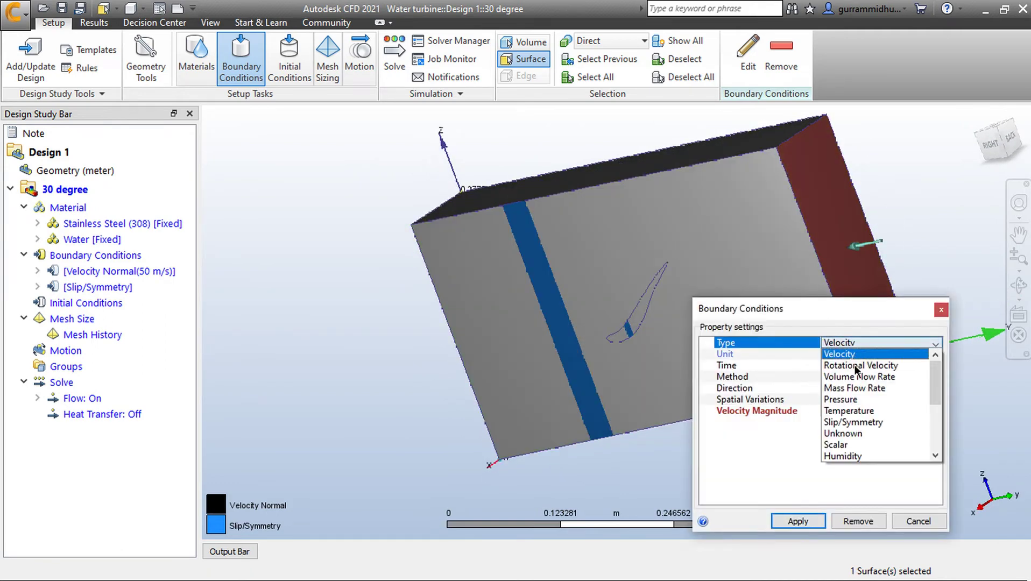
pyautogui.click(839, 399)
pyautogui.click(798, 520)
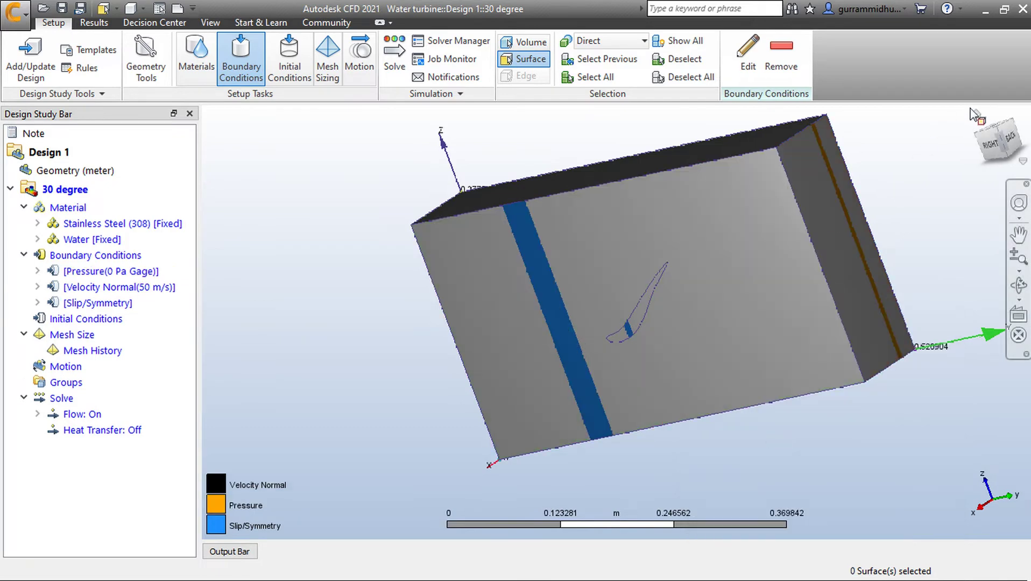
pyautogui.moveTo(975, 120); pyautogui.dragTo(875, 171)
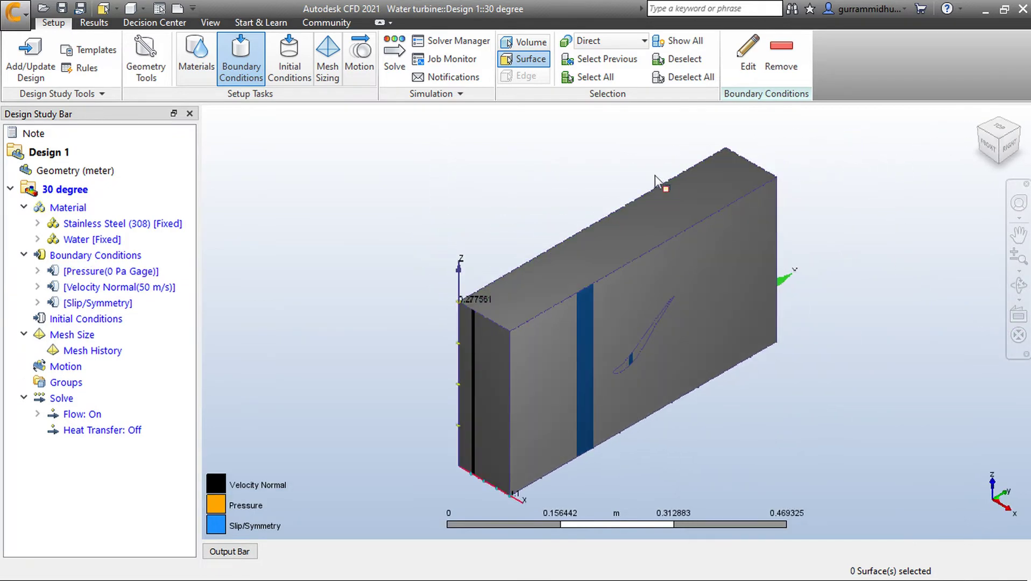
# - Generate an automatic mesh size distribution for the whole model with Autosize
pyautogui.click(328, 54)
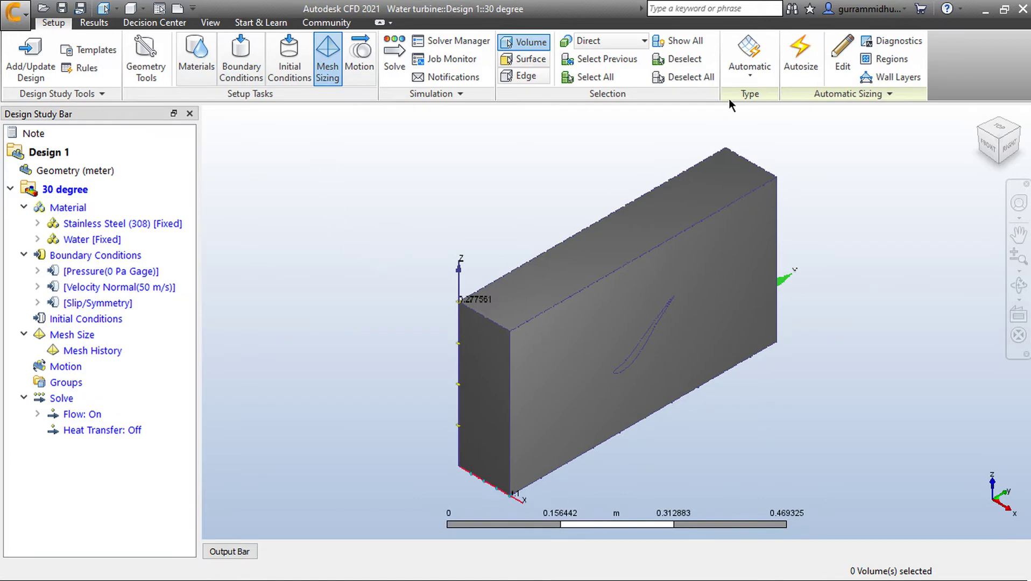
pyautogui.click(801, 57)
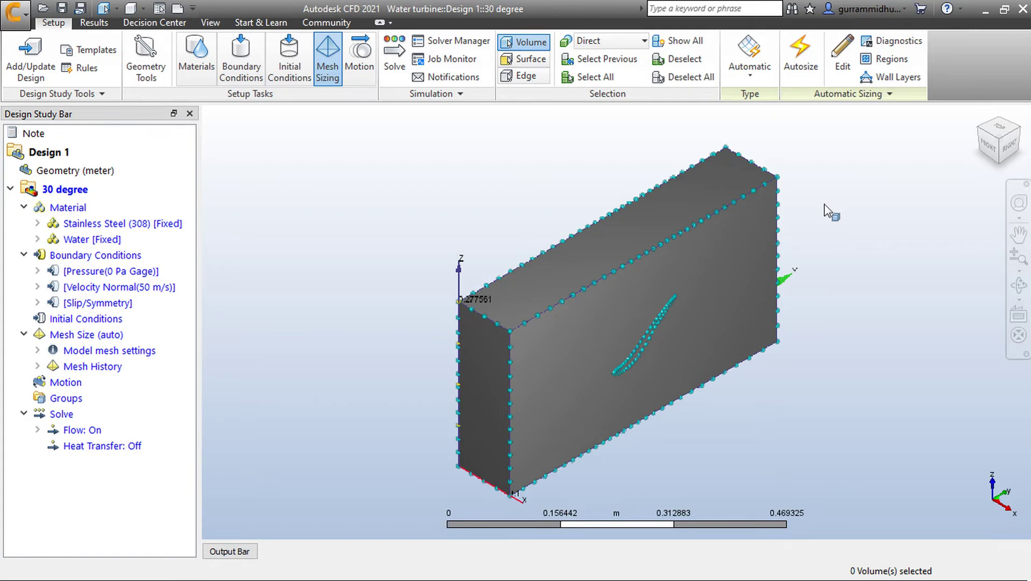
pyautogui.moveTo(775, 277); pyautogui.dragTo(726, 248, button='middle')
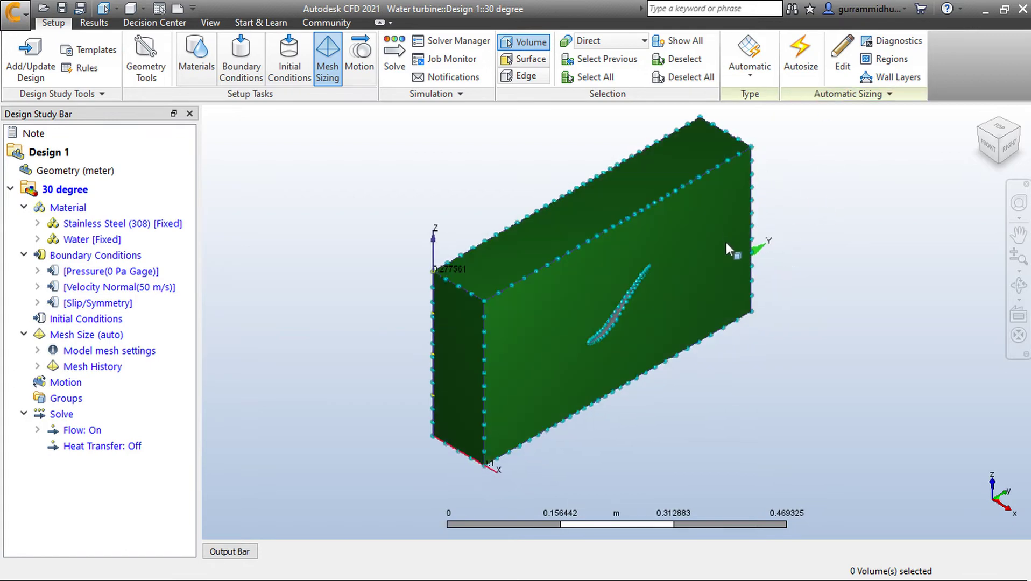
pyautogui.scroll(2, 726, 248)
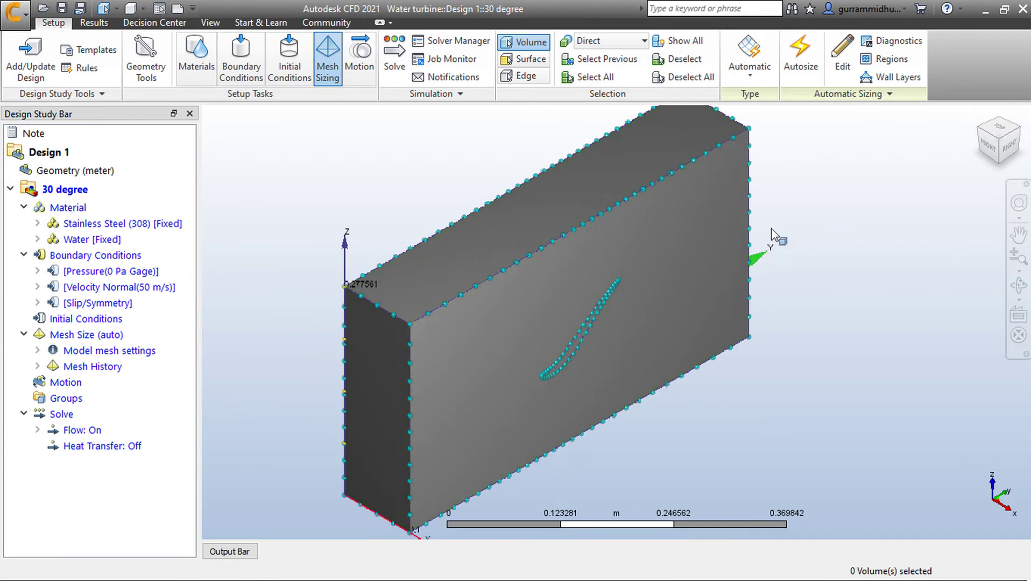
# - Refine the automatic mesh on the blade volume with a size adjustment of about 0.48 and inspect the denser spacing around it
pyautogui.click(842, 54)
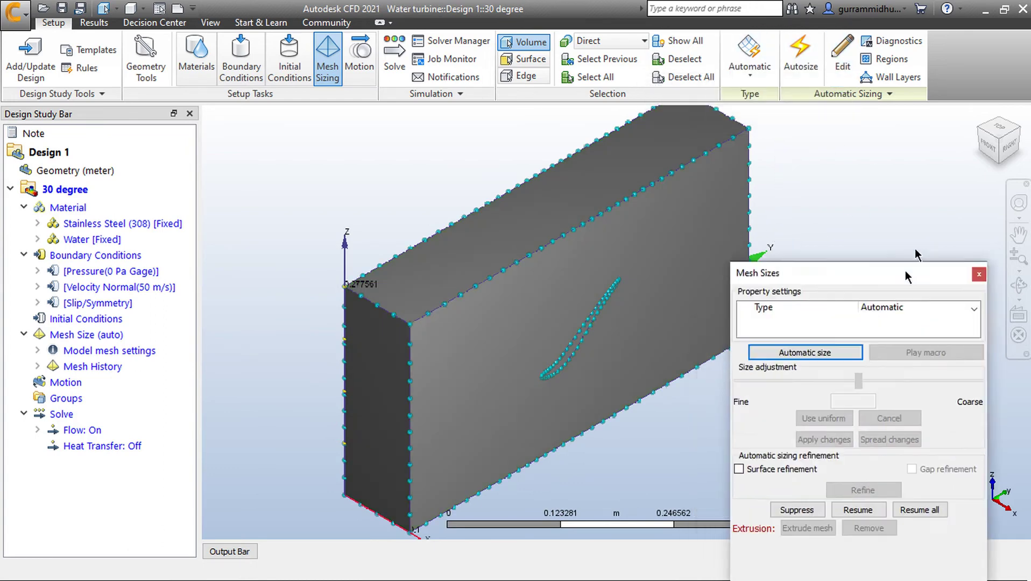
pyautogui.scroll(1, 575, 352)
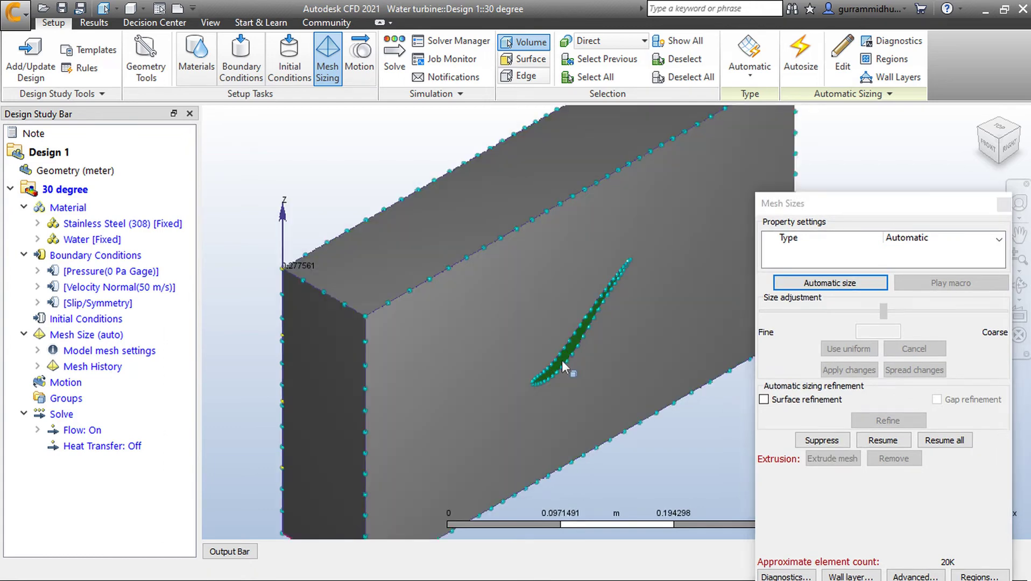
pyautogui.click(568, 360)
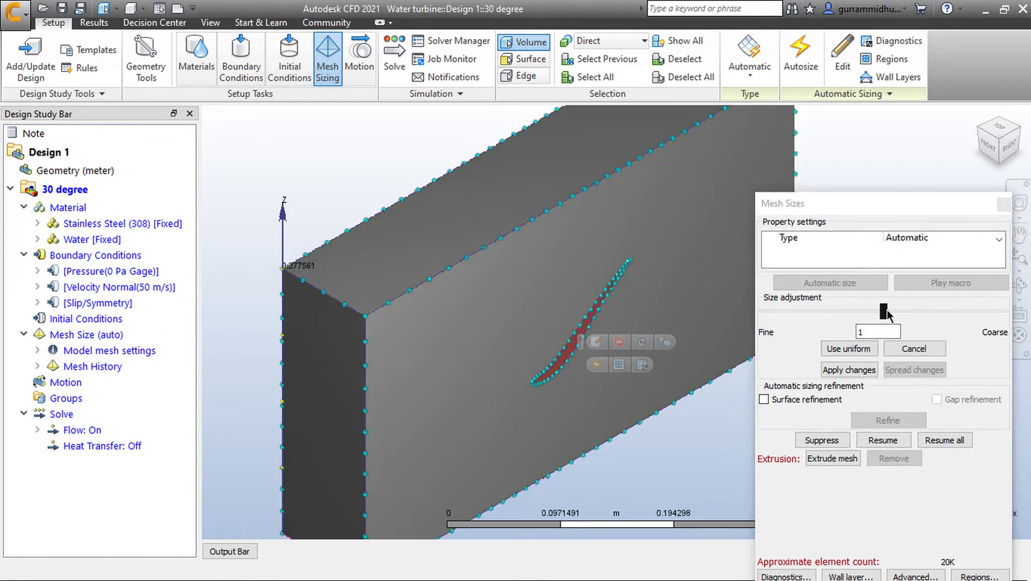
pyautogui.moveTo(887, 314); pyautogui.dragTo(832, 307)
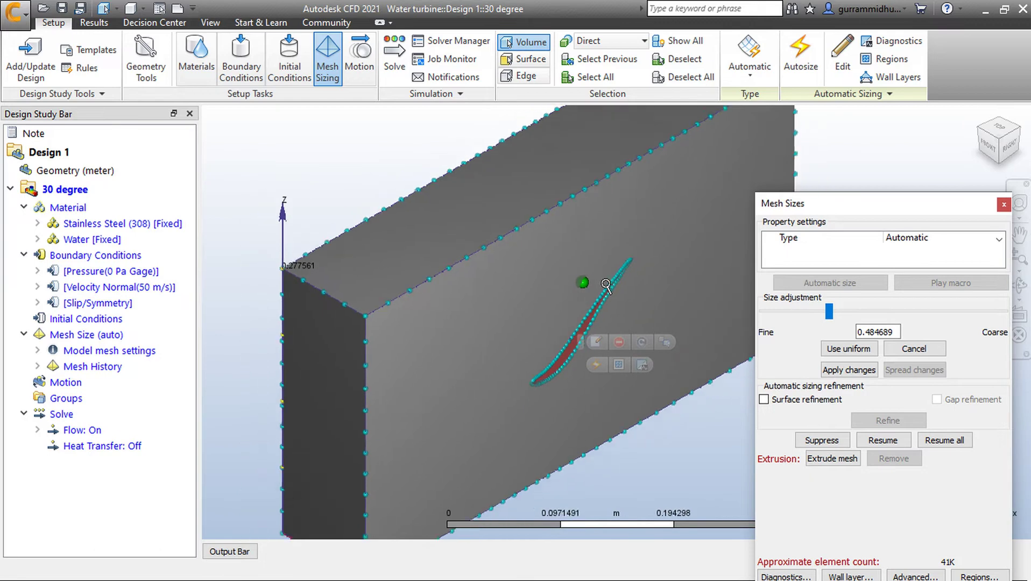
pyautogui.scroll(-1, 605, 284)
pyautogui.moveTo(940, 205); pyautogui.dragTo(931, 100)
pyautogui.click(855, 490)
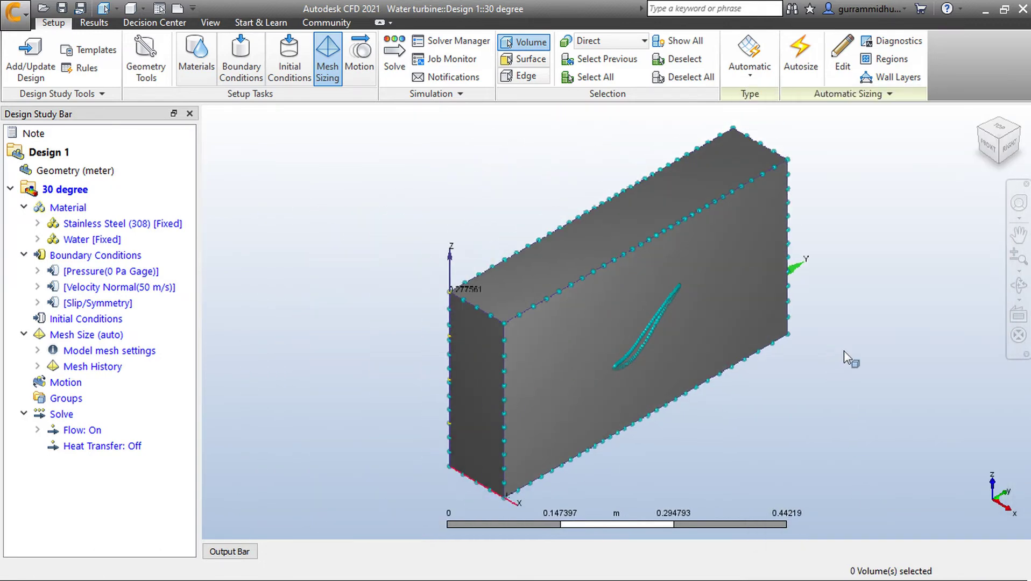
pyautogui.scroll(5, 613, 362)
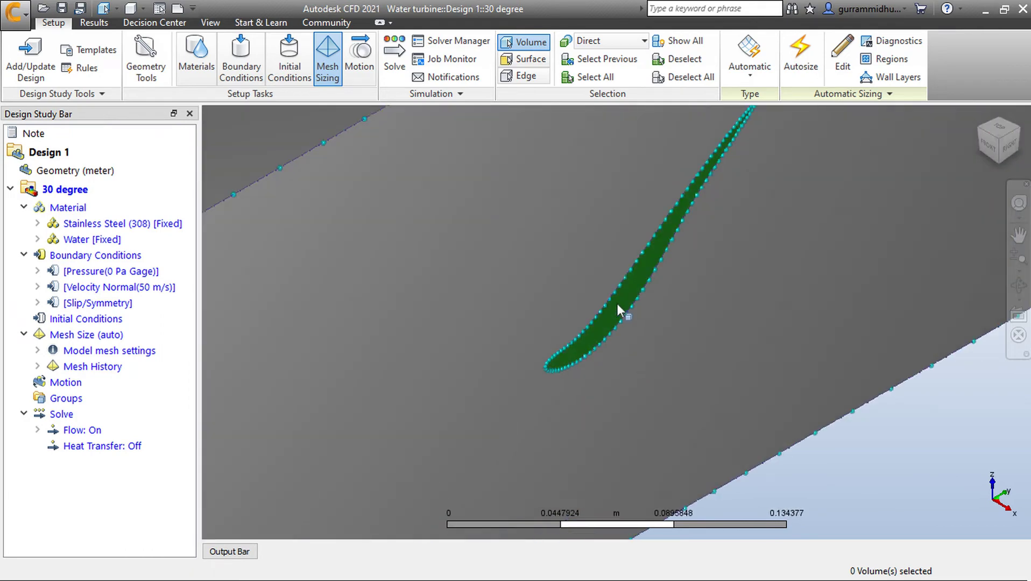
pyautogui.scroll(-6, 628, 331)
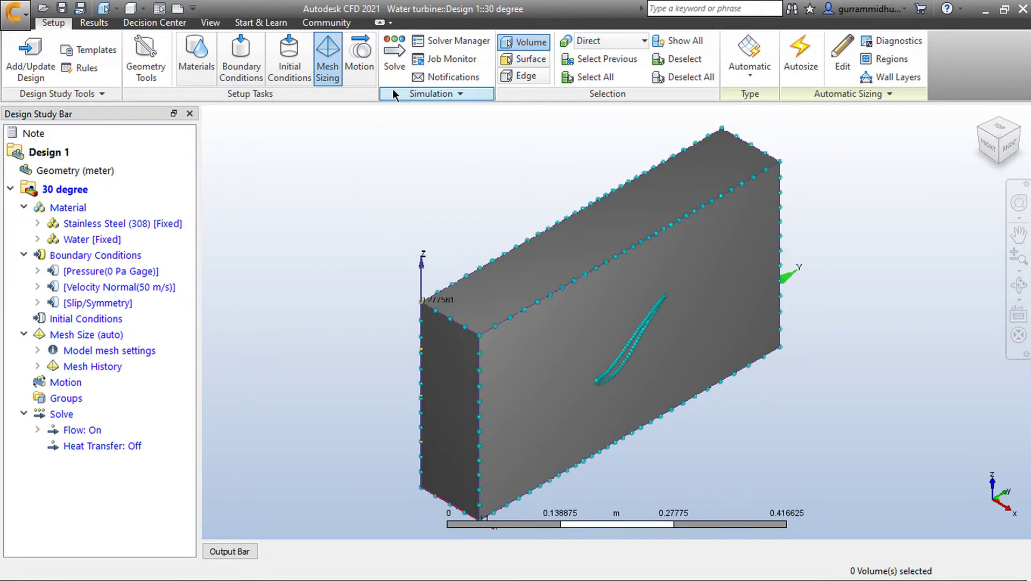
# - Solve the 30 degree scenario in steady state for 100 iterations on MyComputer
pyautogui.click(399, 59)
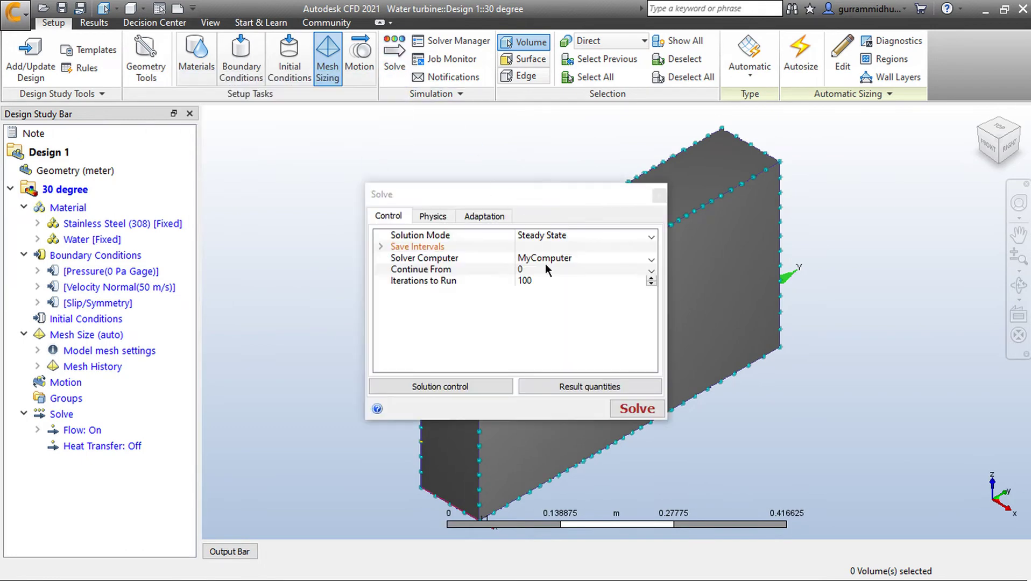
pyautogui.click(624, 409)
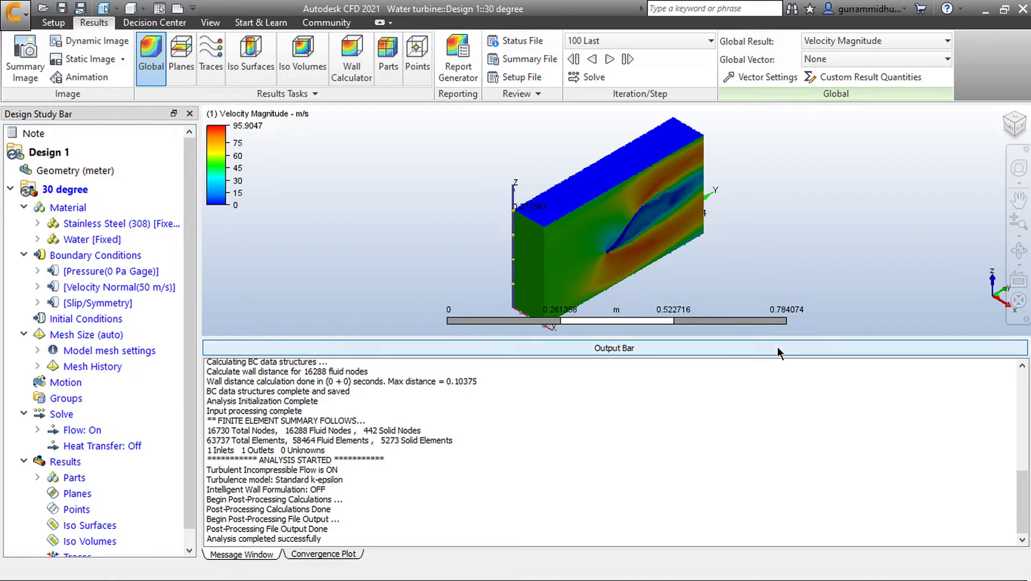
# - Collapse the output messages and examine the velocity magnitude results around the blade in the Right view
pyautogui.click(777, 348)
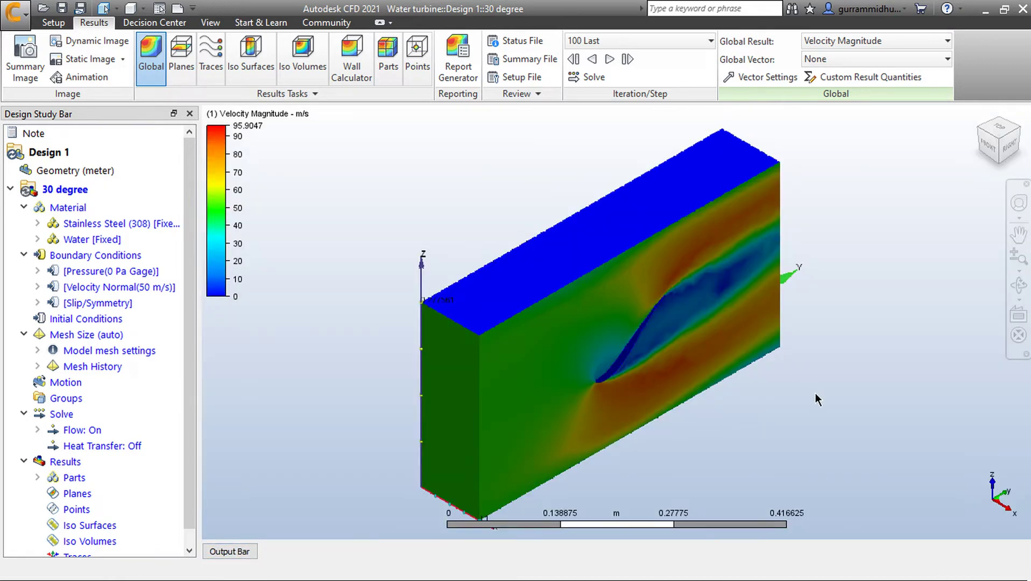
pyautogui.click(1009, 147)
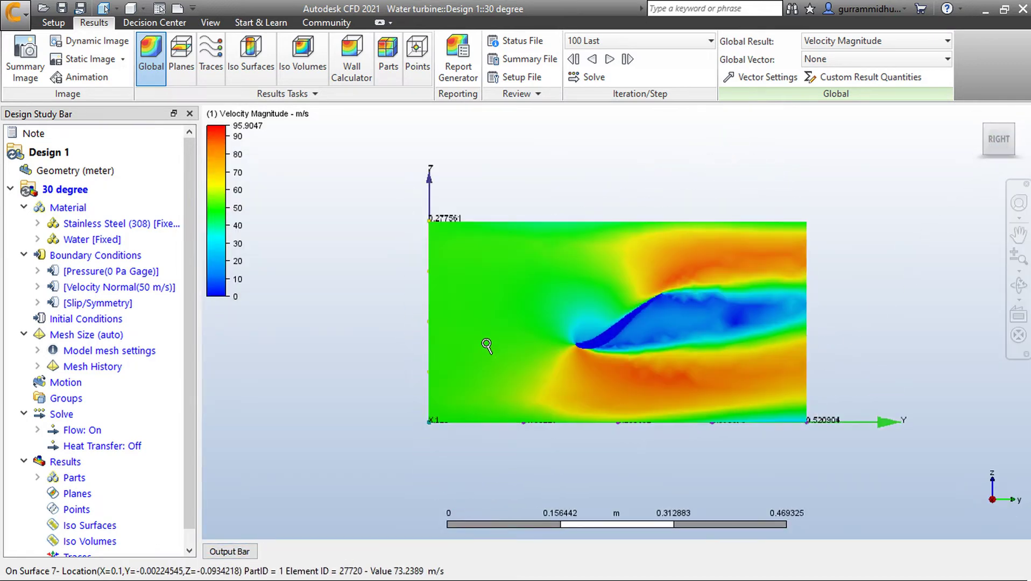
pyautogui.scroll(3, 486, 343)
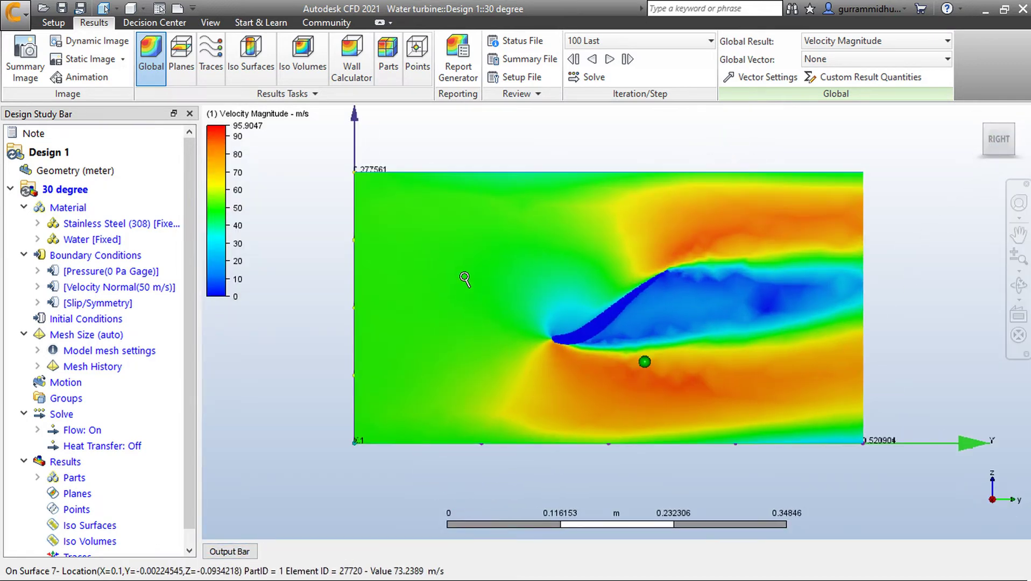
# - Make the outer water volume transparent so the blade inside the velocity field can be seen
pyautogui.rightClick(488, 227)
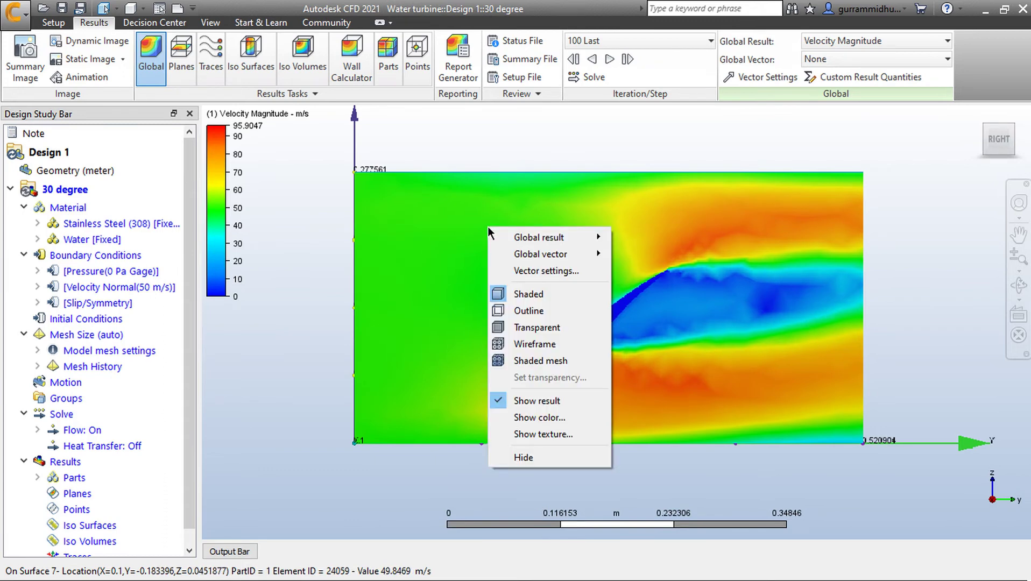
pyautogui.click(527, 326)
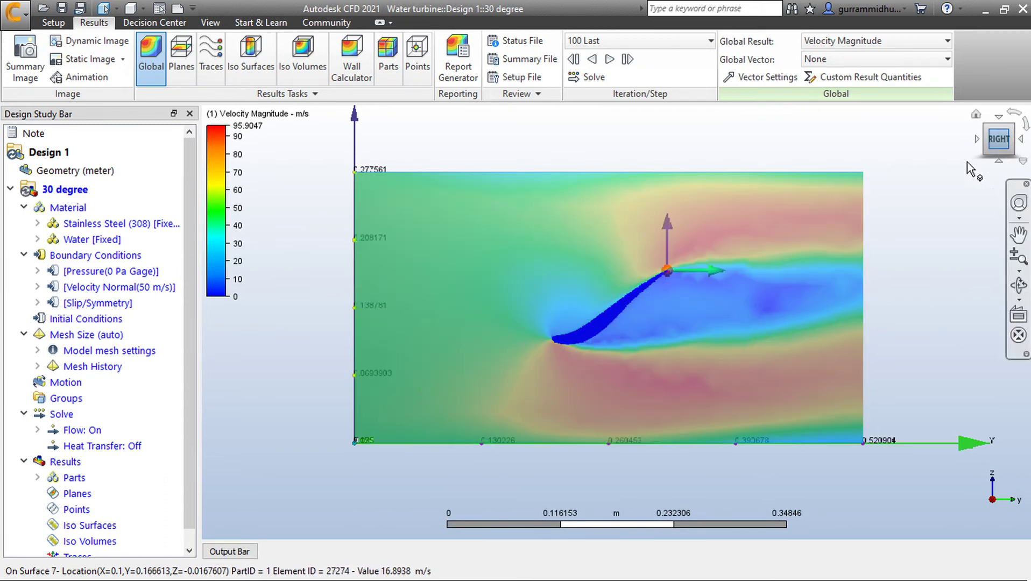
pyautogui.scroll(-3, 823, 276)
pyautogui.scroll(5, 823, 277)
pyautogui.moveTo(814, 294); pyautogui.dragTo(924, 243, button='middle')
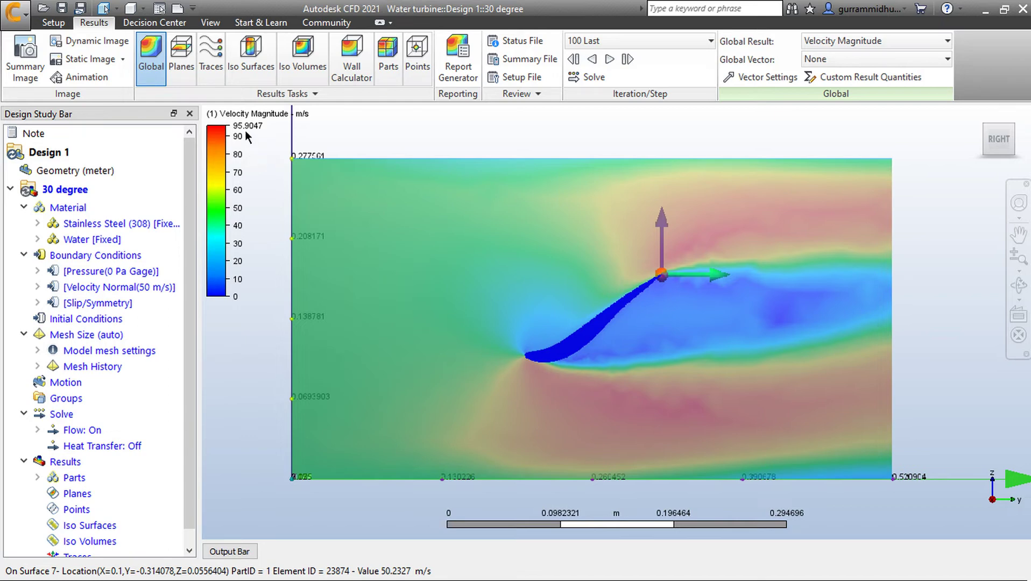
# - Examine the velocity magnitude distribution around the blade through the transparent volume from several angles
pyautogui.moveTo(410, 211)
pyautogui.keyDown('shift'); pyautogui.mouseDown(button='middle')
pyautogui.moveTo(431, 205)
pyautogui.moveTo(428, 215)
pyautogui.mouseUp(button='middle'); pyautogui.keyUp('shift')
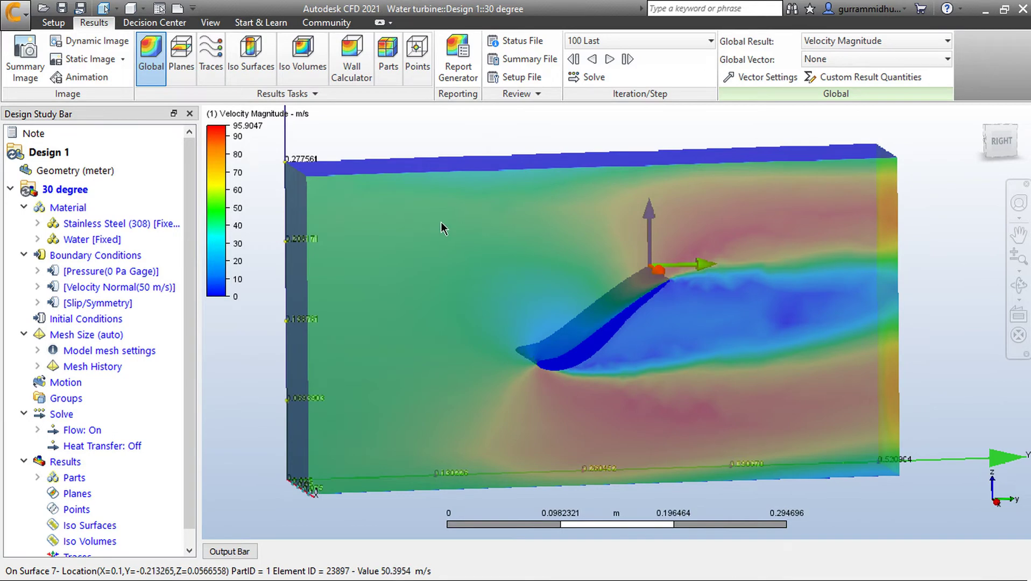
pyautogui.scroll(2, 662, 262)
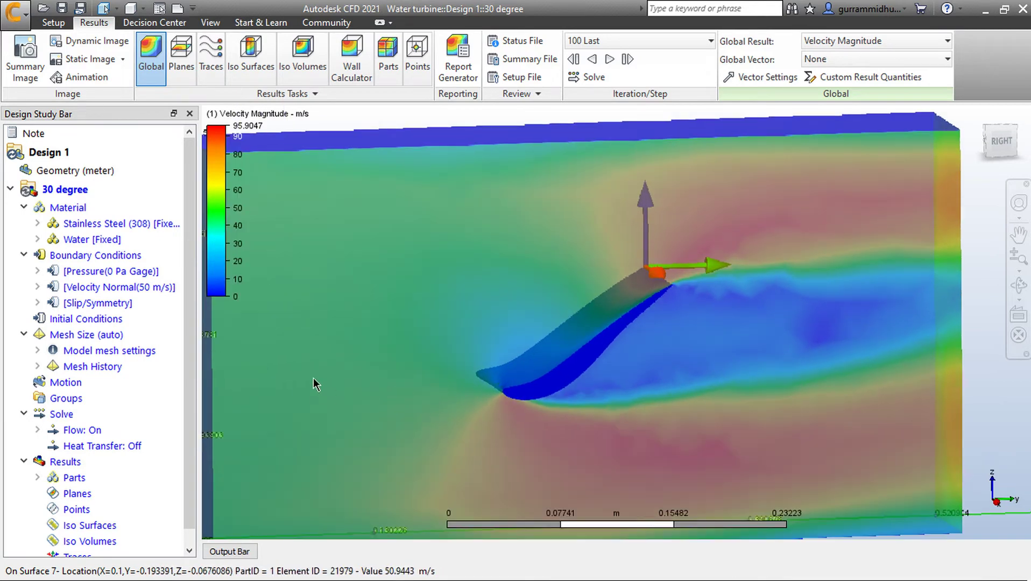
pyautogui.moveTo(327, 341); pyautogui.dragTo(455, 322, button='middle')
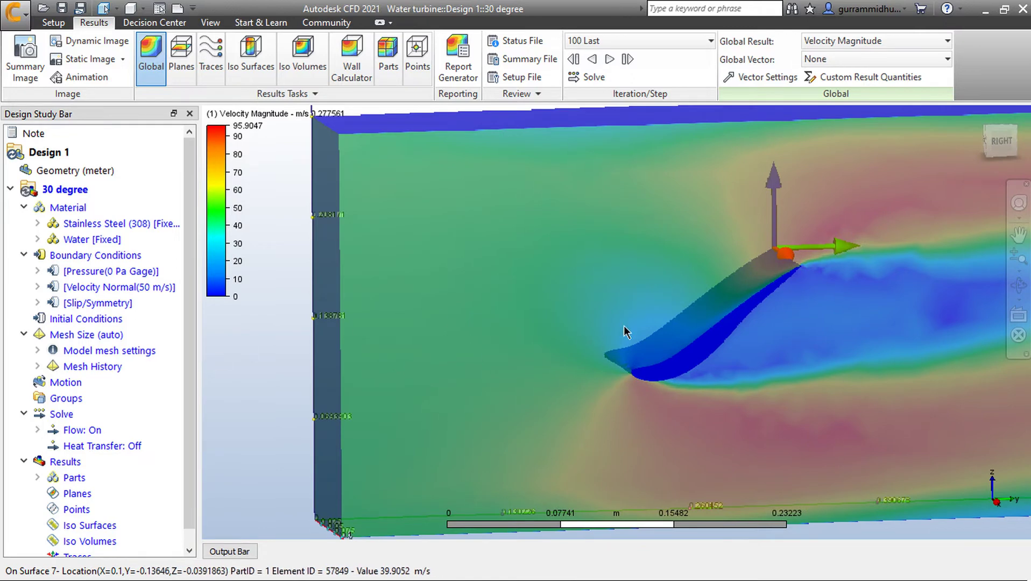
pyautogui.moveTo(623, 326); pyautogui.dragTo(532, 318, button='middle')
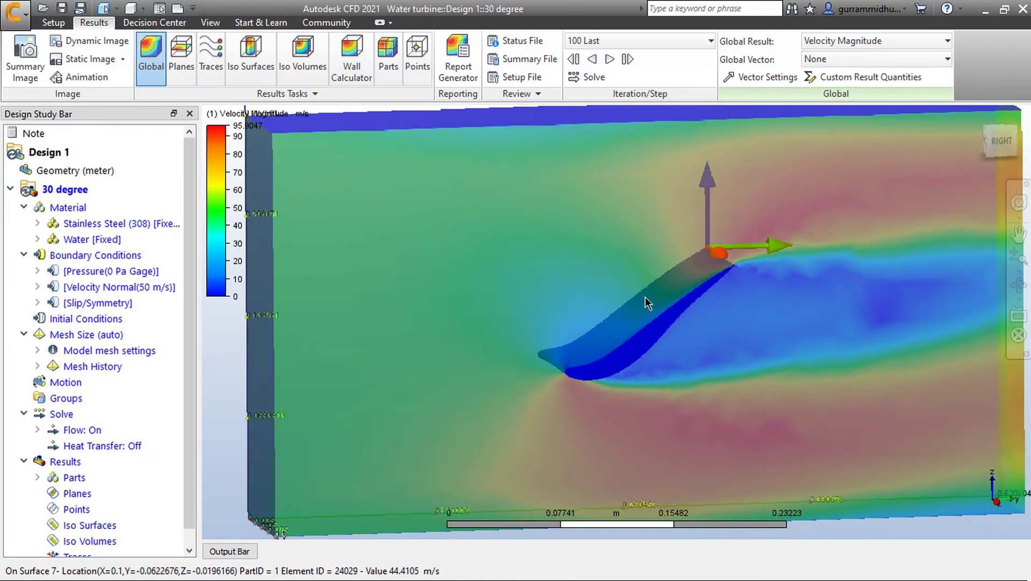
pyautogui.scroll(-3, 533, 302)
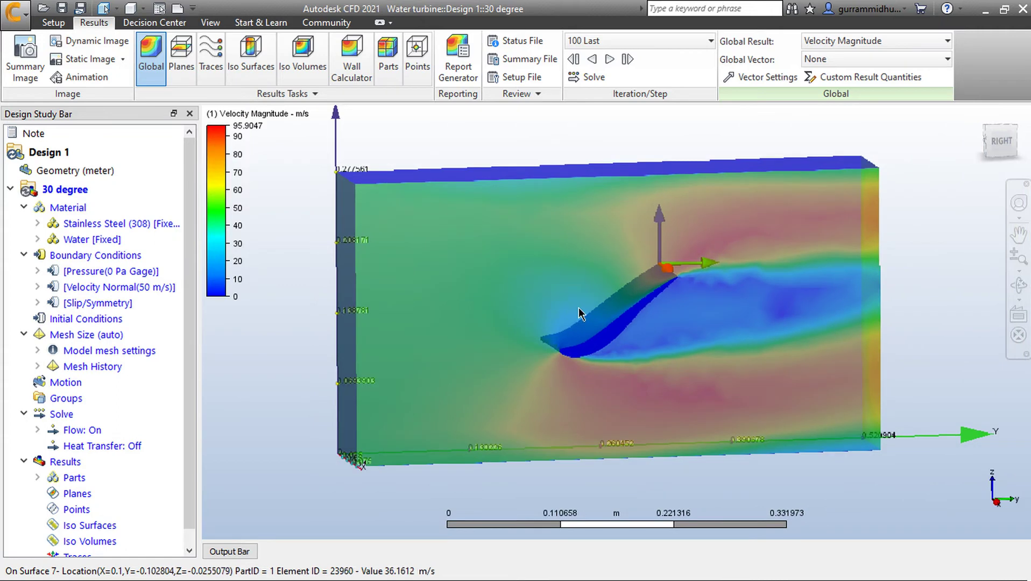
pyautogui.keyDown('shift'); pyautogui.moveTo(581, 315); pyautogui.dragTo(607, 318, button='middle'); pyautogui.keyUp('shift')
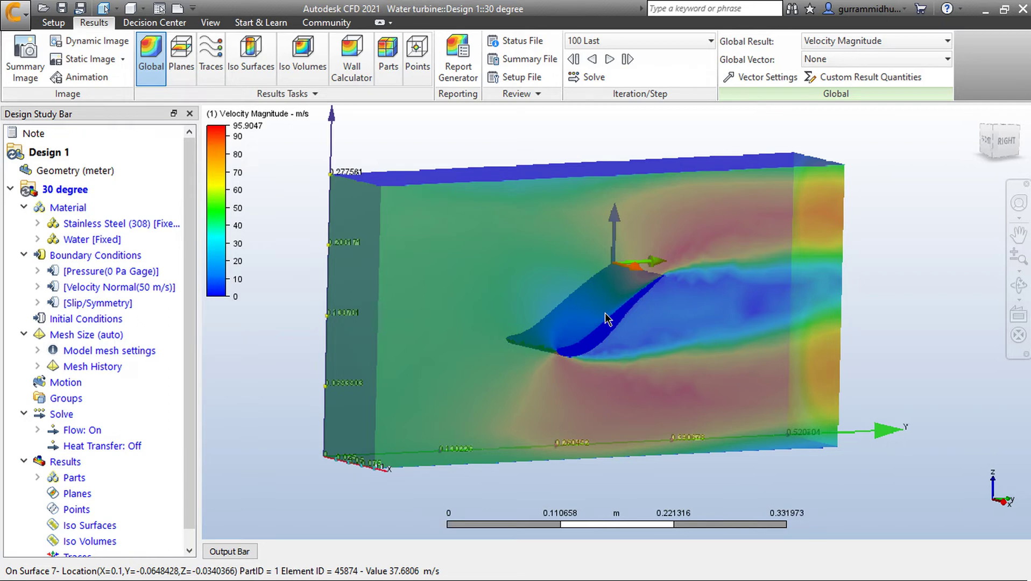
pyautogui.keyDown('shift'); pyautogui.moveTo(605, 314); pyautogui.dragTo(708, 304, button='middle'); pyautogui.keyUp('shift')
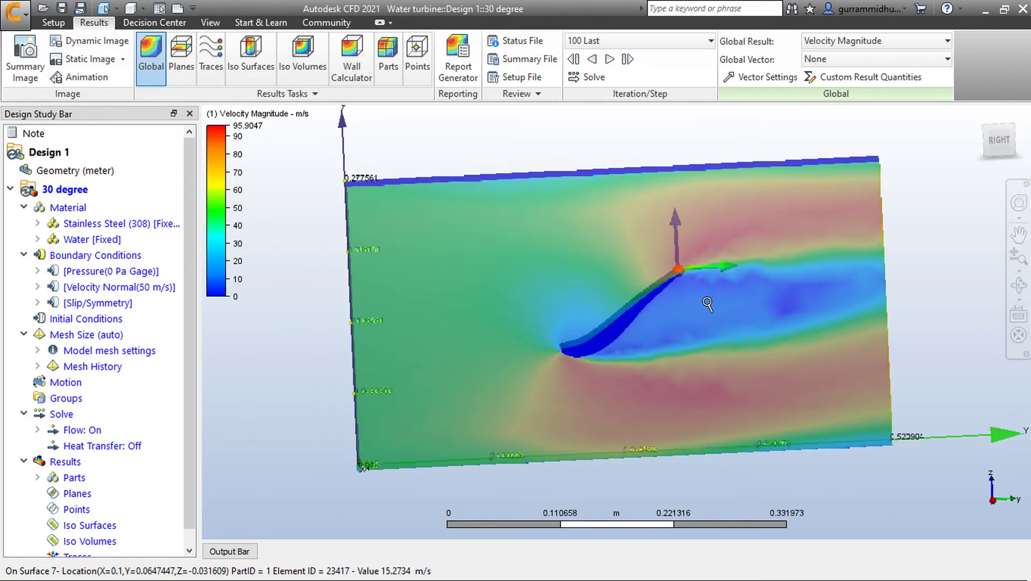
pyautogui.scroll(2, 730, 301)
pyautogui.scroll(-2, 579, 228)
pyautogui.keyDown('shift'); pyautogui.moveTo(580, 253); pyautogui.dragTo(619, 280, button='middle'); pyautogui.keyUp('shift')
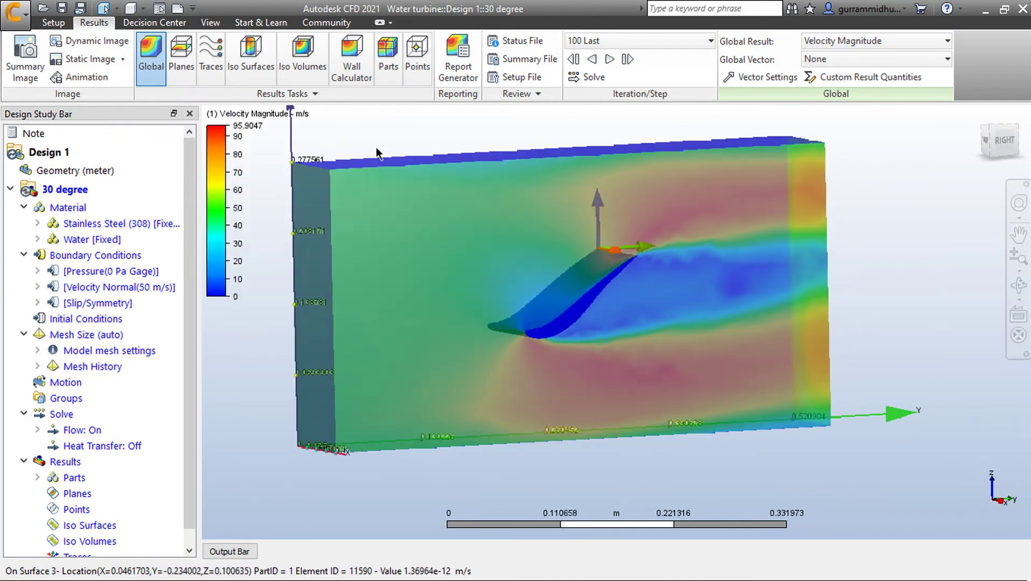
pyautogui.moveTo(402, 153); pyautogui.dragTo(420, 164, button='middle')
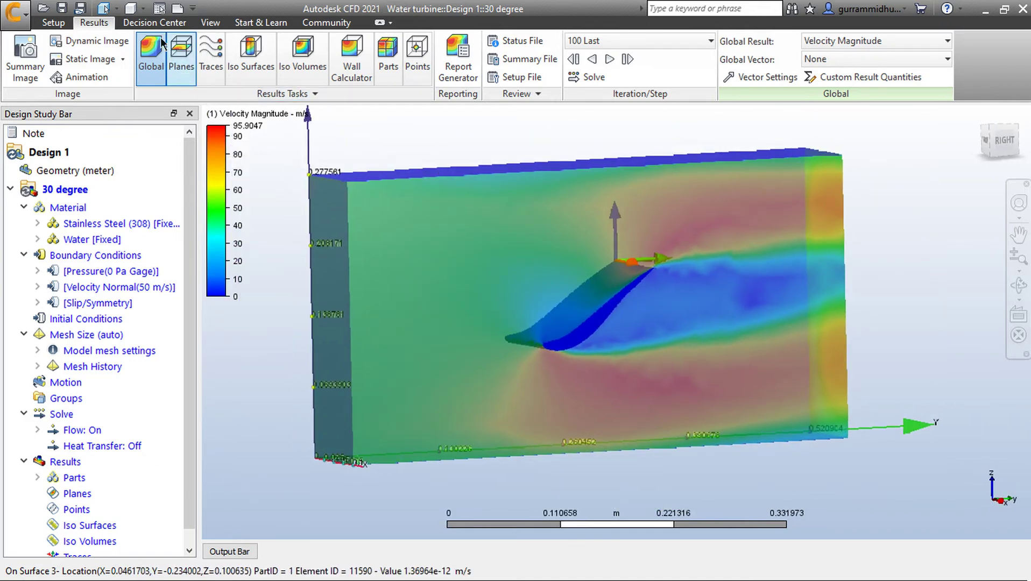
# - Display the model as Outline and add a results plane showing velocity magnitude through the blade
pyautogui.click(146, 11)
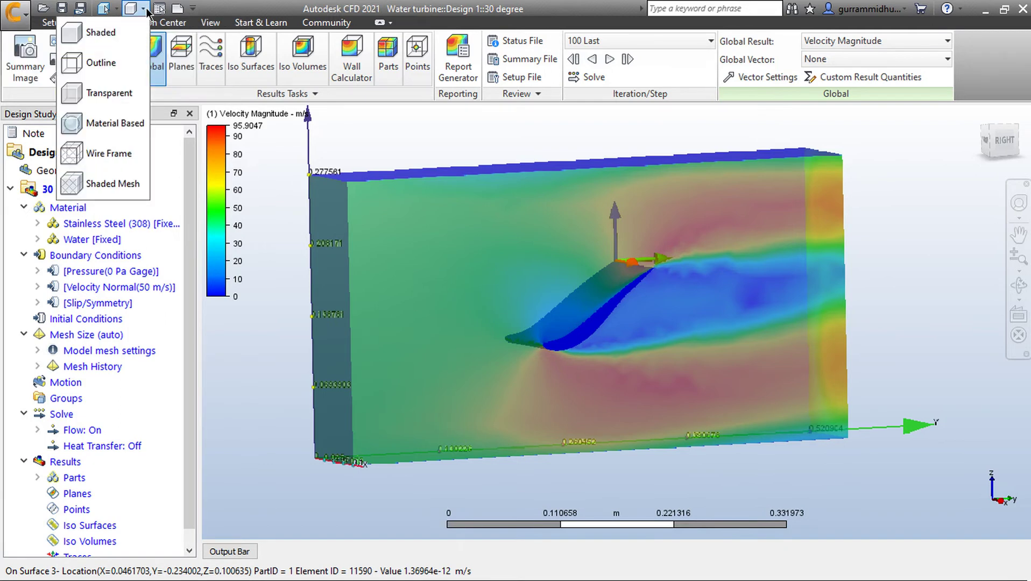
pyautogui.click(122, 61)
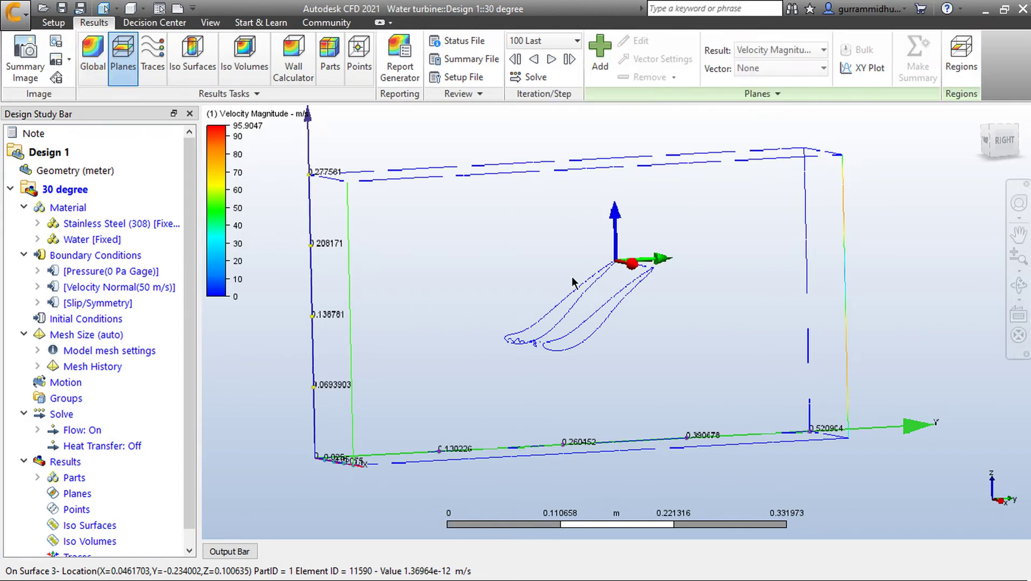
pyautogui.click(600, 53)
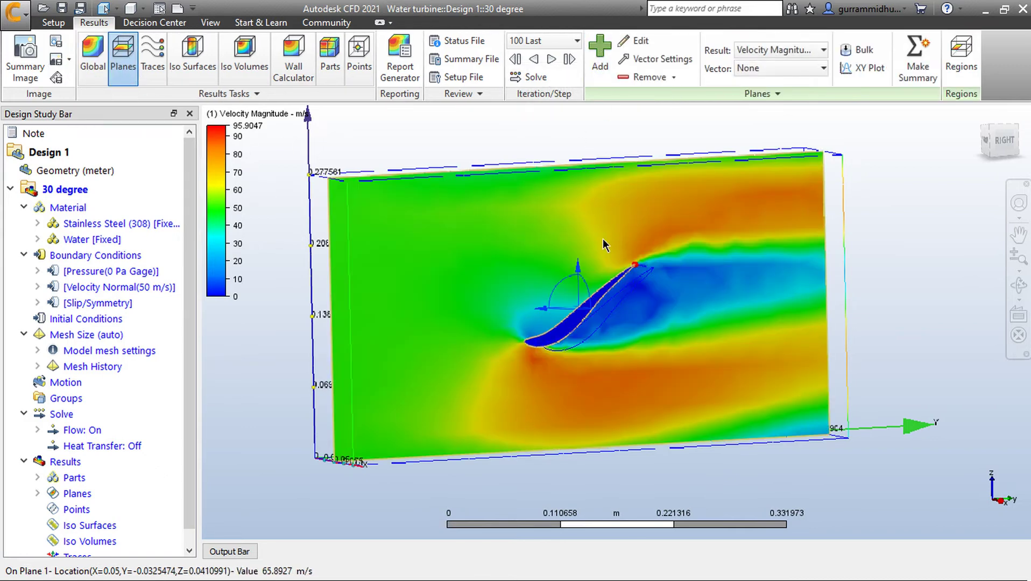
pyautogui.keyDown('shift'); pyautogui.moveTo(745, 254); pyautogui.dragTo(644, 240, button='middle'); pyautogui.keyUp('shift')
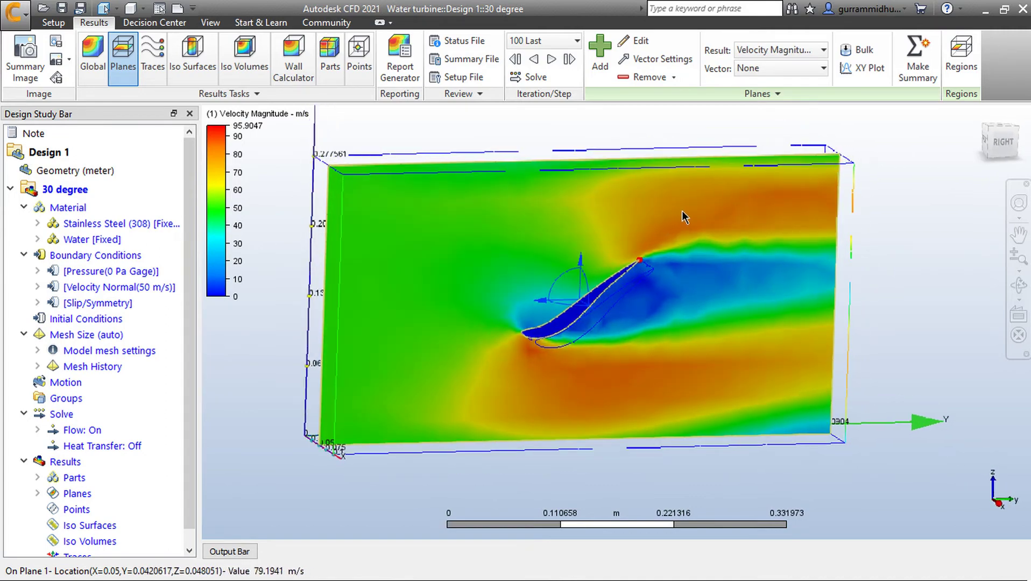
# - Align the results plane normal to the Y axis and shift it upstream along the blade to about Y = -0.0954
pyautogui.click(697, 201)
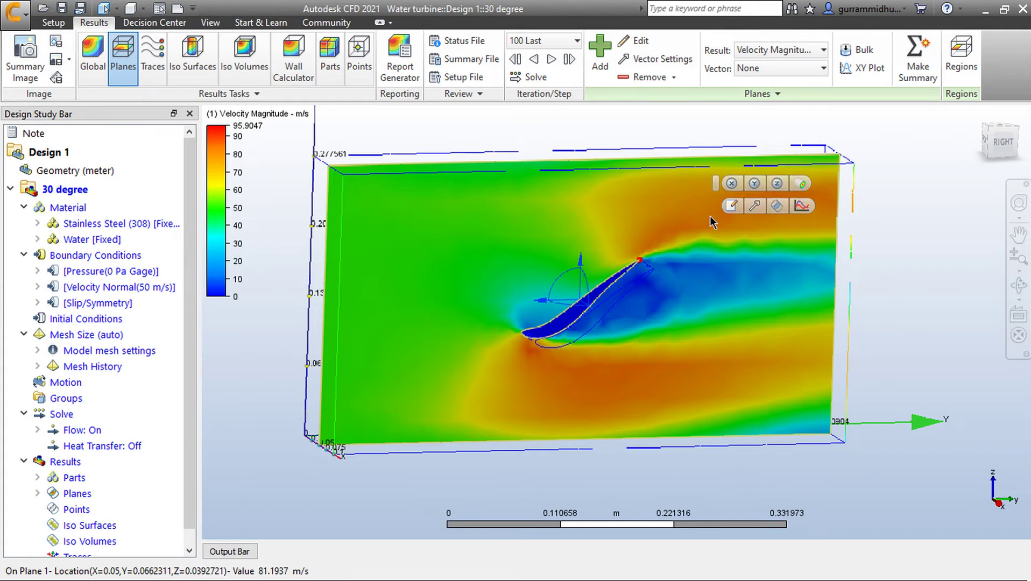
pyautogui.click(754, 183)
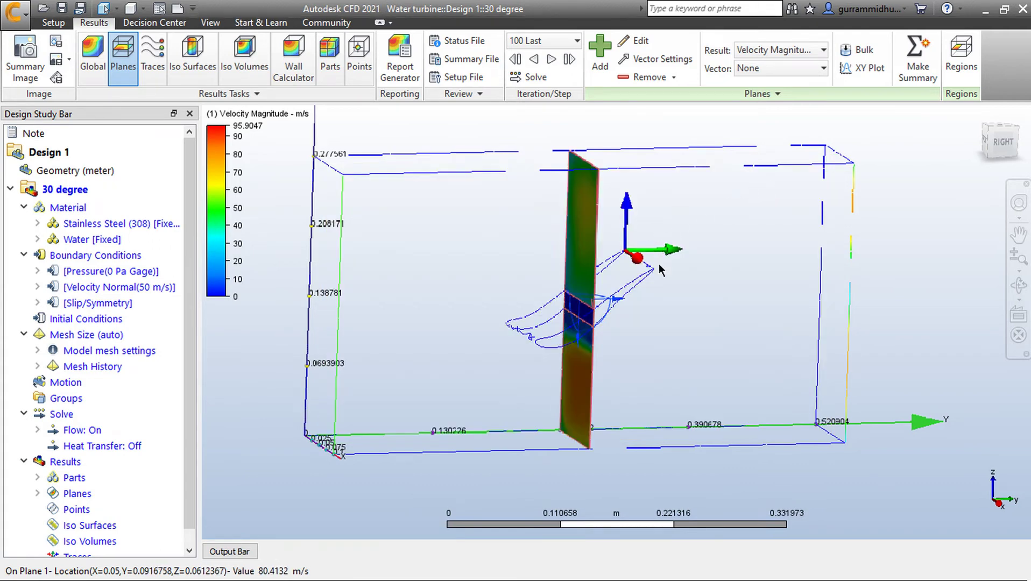
pyautogui.scroll(5, 658, 264)
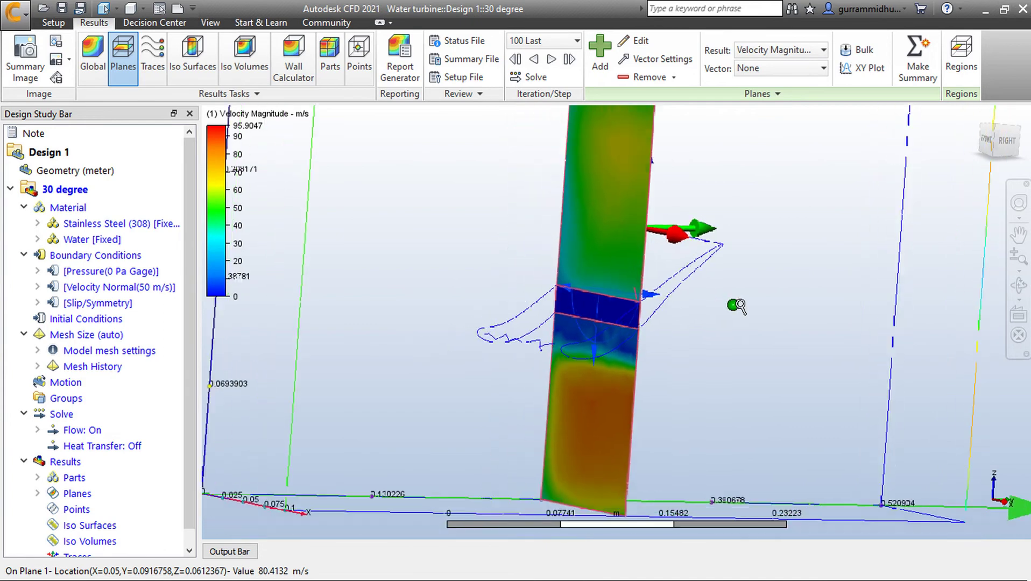
pyautogui.scroll(-1, 738, 305)
pyautogui.moveTo(660, 293); pyautogui.dragTo(624, 291)
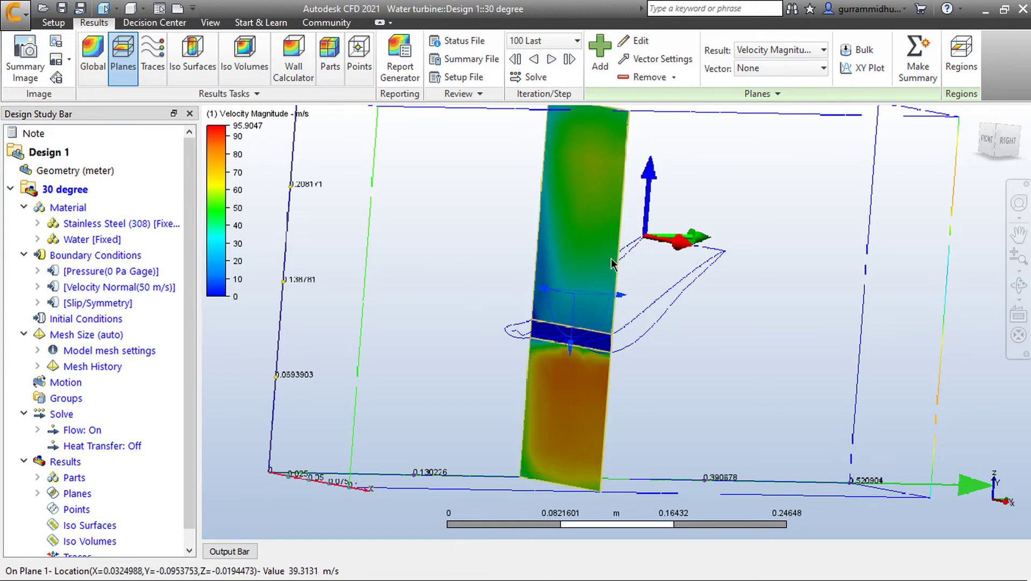
pyautogui.moveTo(672, 280)
pyautogui.keyDown('shift'); pyautogui.mouseDown(button='middle')
pyautogui.moveTo(680, 282)
pyautogui.moveTo(658, 276)
pyautogui.mouseUp(button='middle'); pyautogui.keyUp('shift')
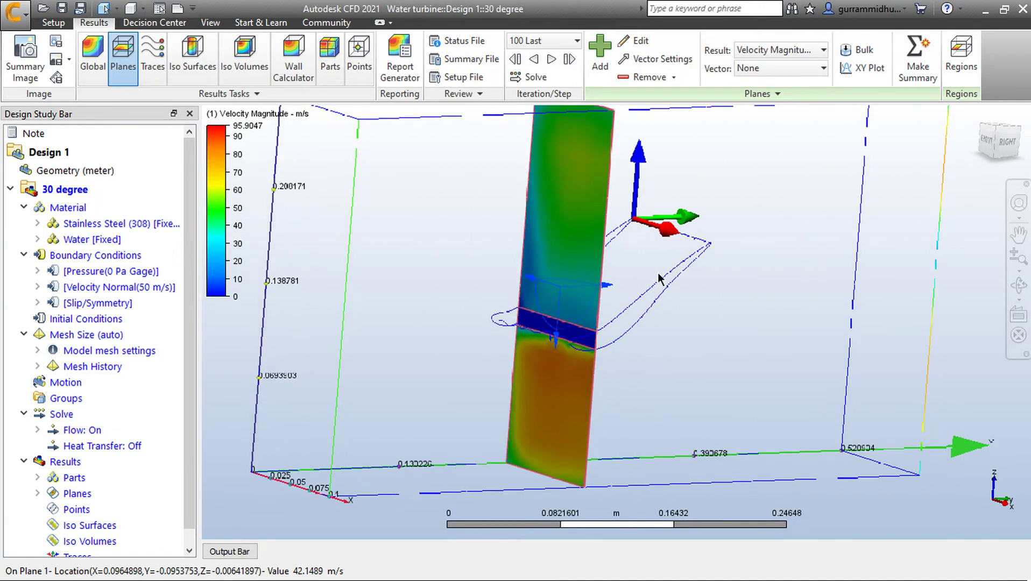
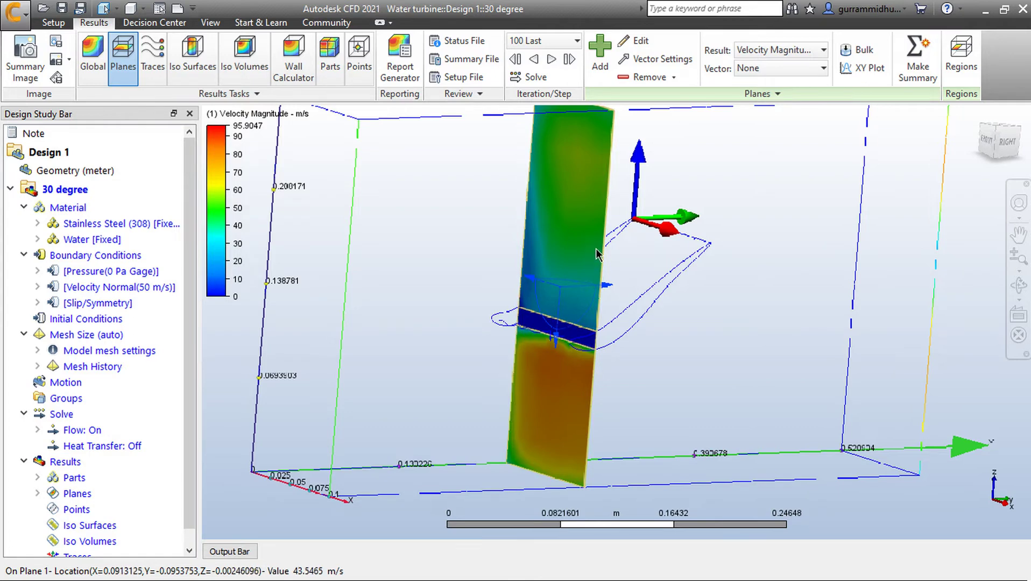
# - Show Velocity Vector arrows on the results plane and face the model in the Right view
pyautogui.scroll(3, 619, 231)
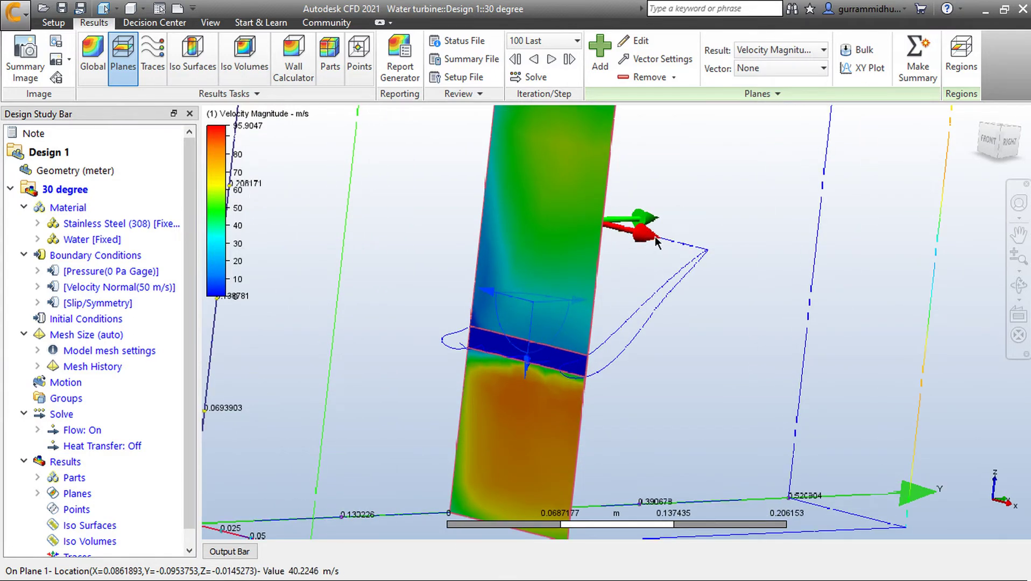
pyautogui.keyDown('shift'); pyautogui.moveTo(655, 236); pyautogui.dragTo(666, 241, button='middle'); pyautogui.keyUp('shift')
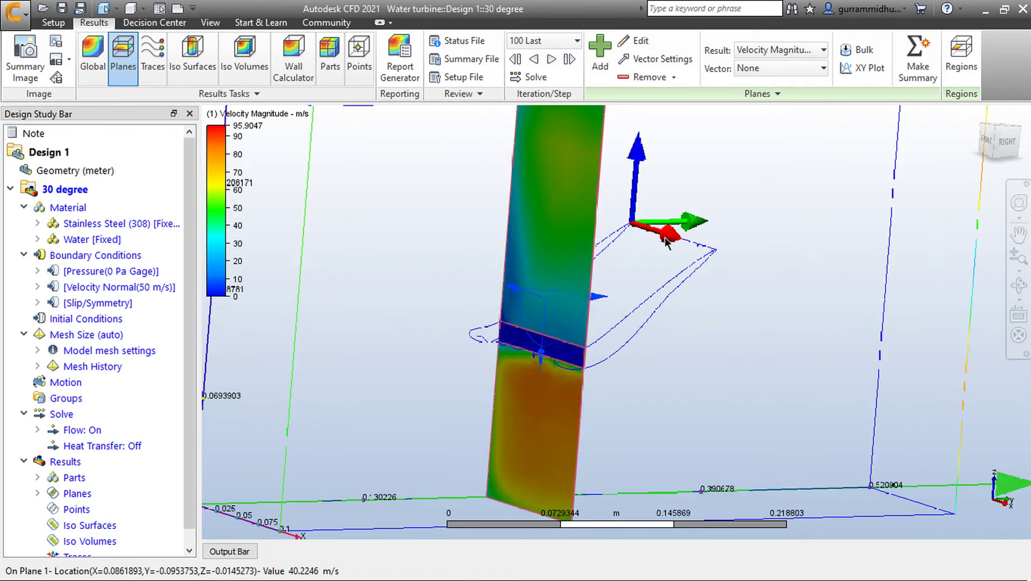
pyautogui.click(641, 42)
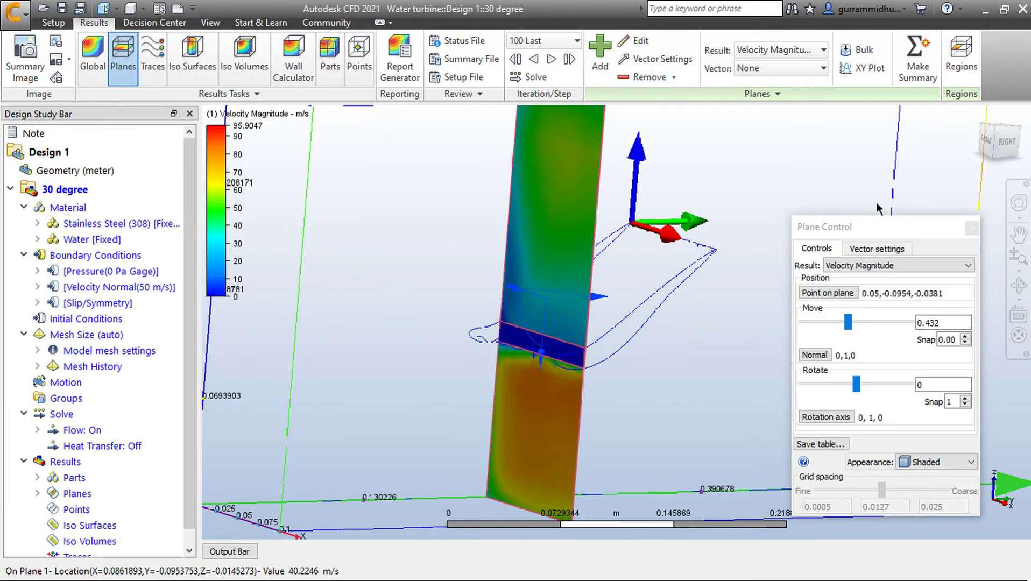
pyautogui.click(891, 248)
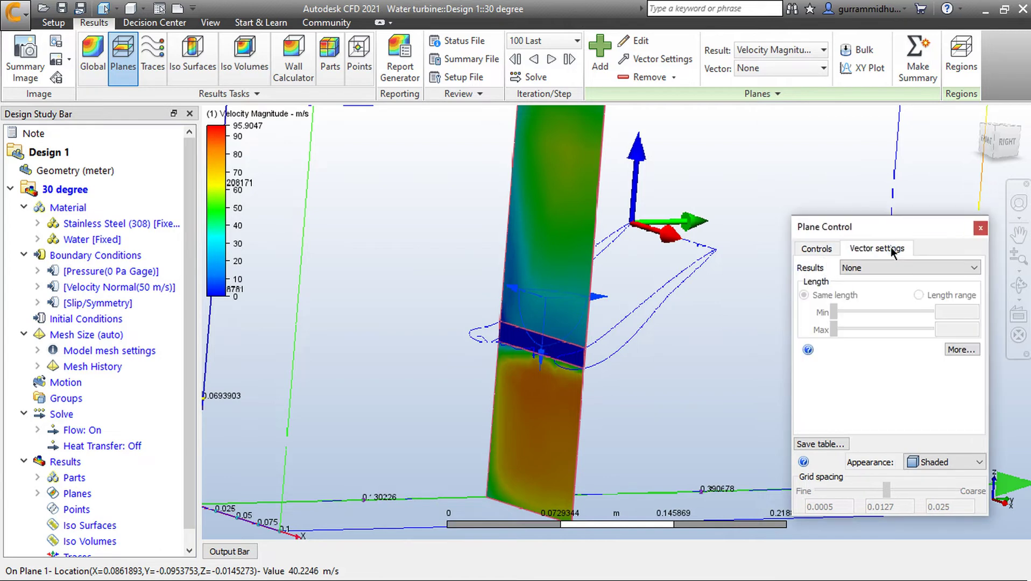
pyautogui.click(899, 267)
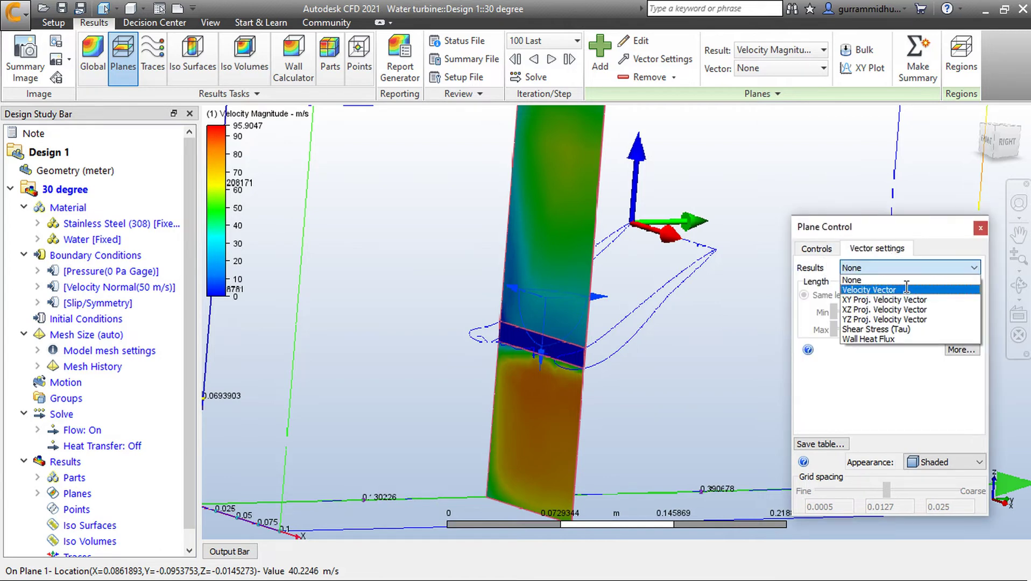
pyautogui.click(905, 289)
pyautogui.click(1004, 142)
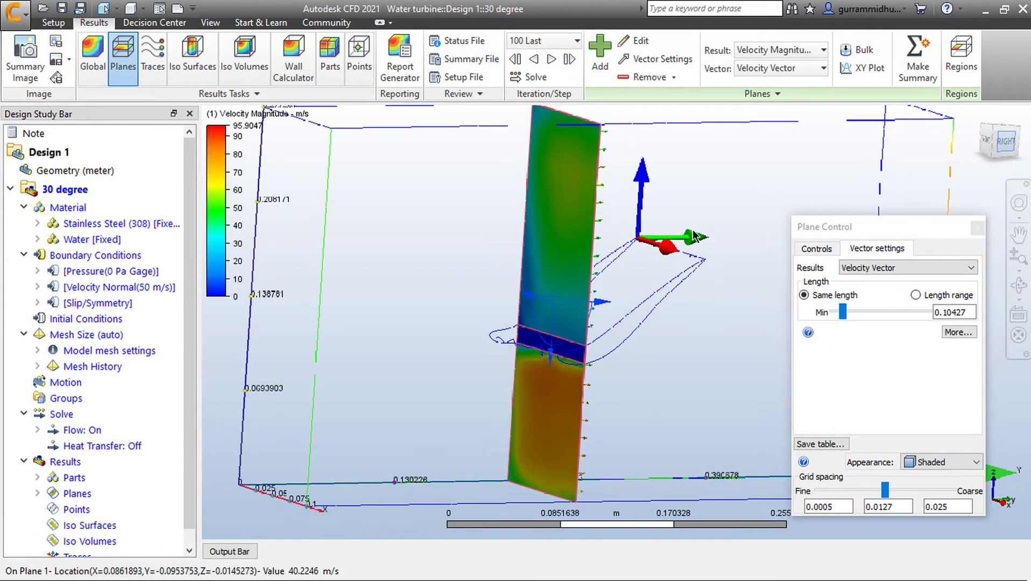
# - Set the plane's vectors to a same-length minimum of about 0.144 and refine their grid spacing to about 0.00644
pyautogui.scroll(5, 620, 334)
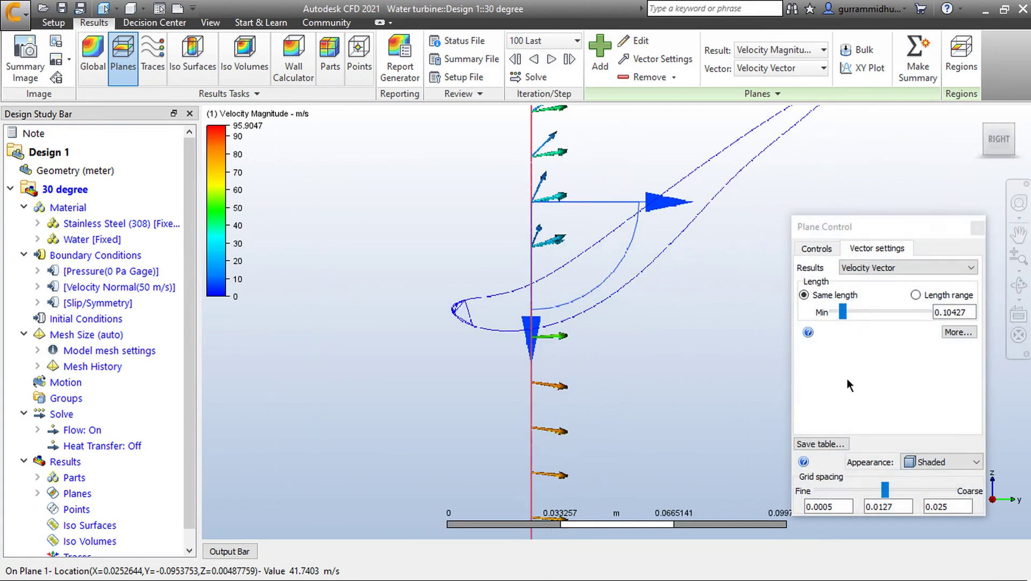
pyautogui.moveTo(841, 314); pyautogui.dragTo(845, 313)
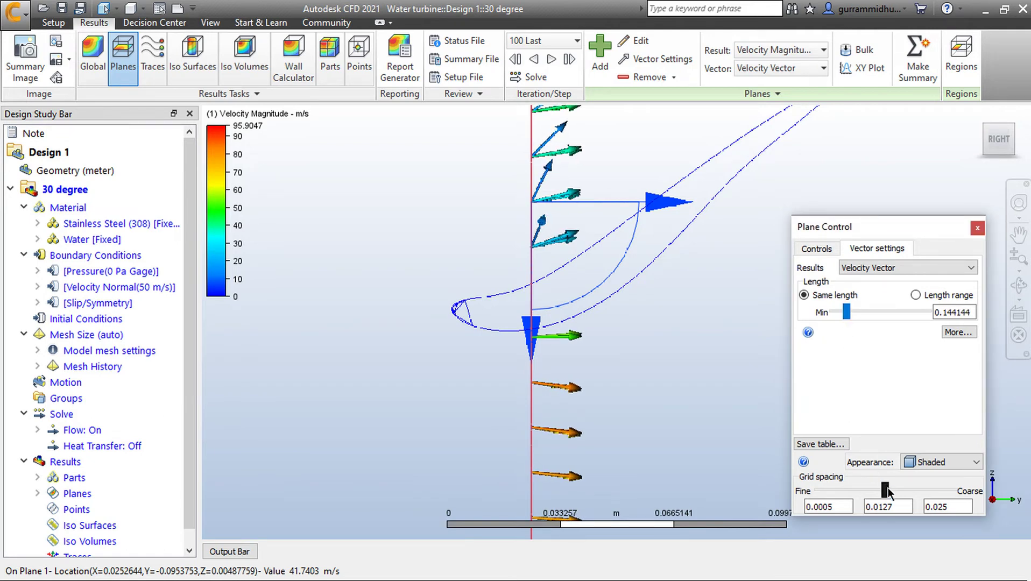
pyautogui.moveTo(888, 487); pyautogui.dragTo(850, 488)
# - Slide the vector plane upstream past the blade's leading edge into the incoming flow, inspecting the vector directions near the blade
pyautogui.moveTo(652, 205)
pyautogui.mouseDown()
pyautogui.moveTo(517, 207)
pyautogui.moveTo(540, 202)
pyautogui.moveTo(578, 225)
pyautogui.mouseUp()
pyautogui.moveTo(584, 292)
pyautogui.keyDown('shift'); pyautogui.mouseDown(button='middle')
pyautogui.moveTo(533, 300)
pyautogui.moveTo(481, 273)
pyautogui.moveTo(603, 309)
pyautogui.moveTo(530, 333)
pyautogui.mouseUp(button='middle'); pyautogui.keyUp('shift')
pyautogui.scroll(-2, 531, 323)
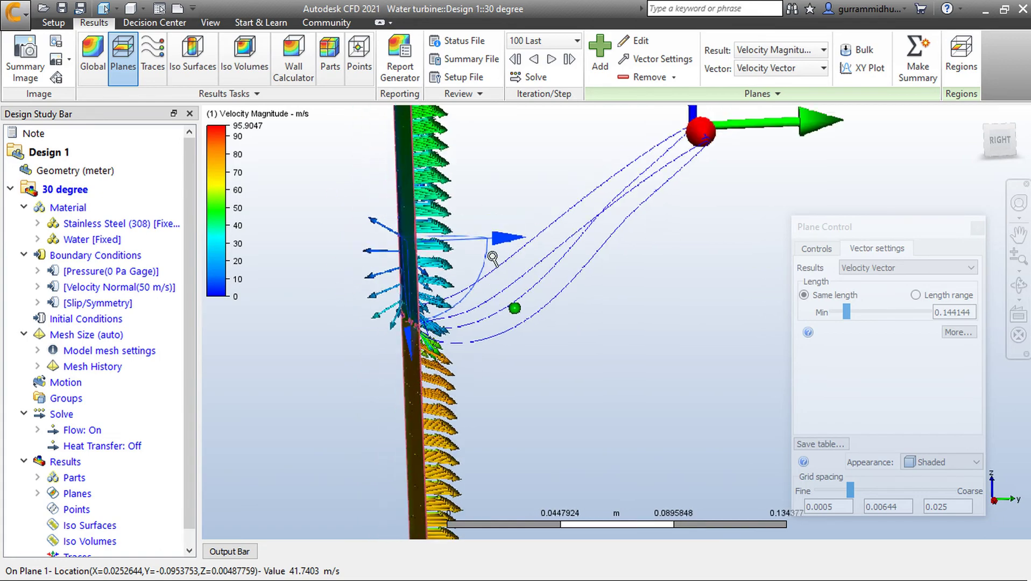
pyautogui.moveTo(458, 343); pyautogui.dragTo(439, 302, button='middle')
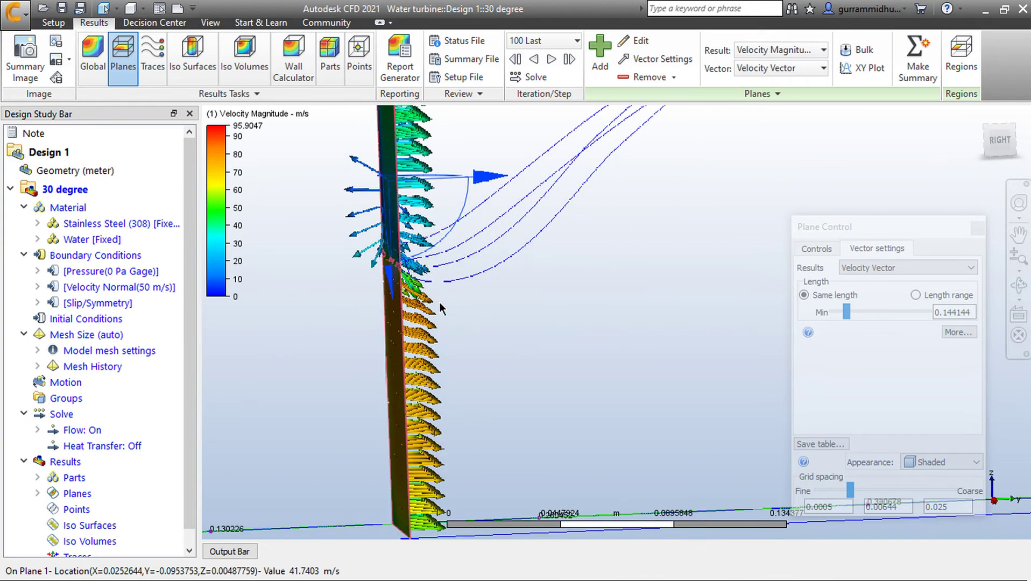
pyautogui.scroll(-1, 438, 352)
pyautogui.scroll(-2, 632, 260)
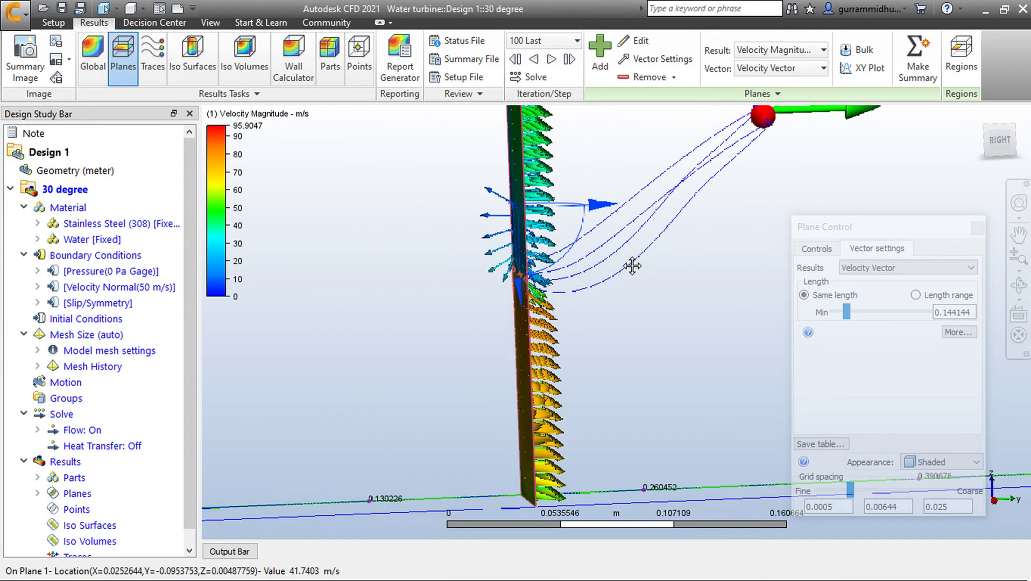
pyautogui.scroll(-1, 639, 298)
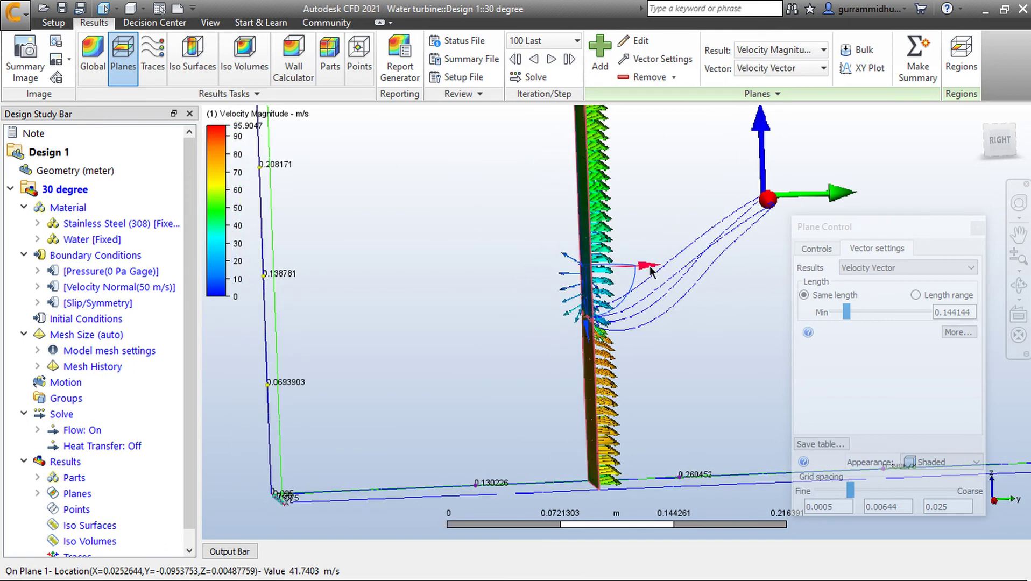
pyautogui.moveTo(650, 269); pyautogui.dragTo(503, 259)
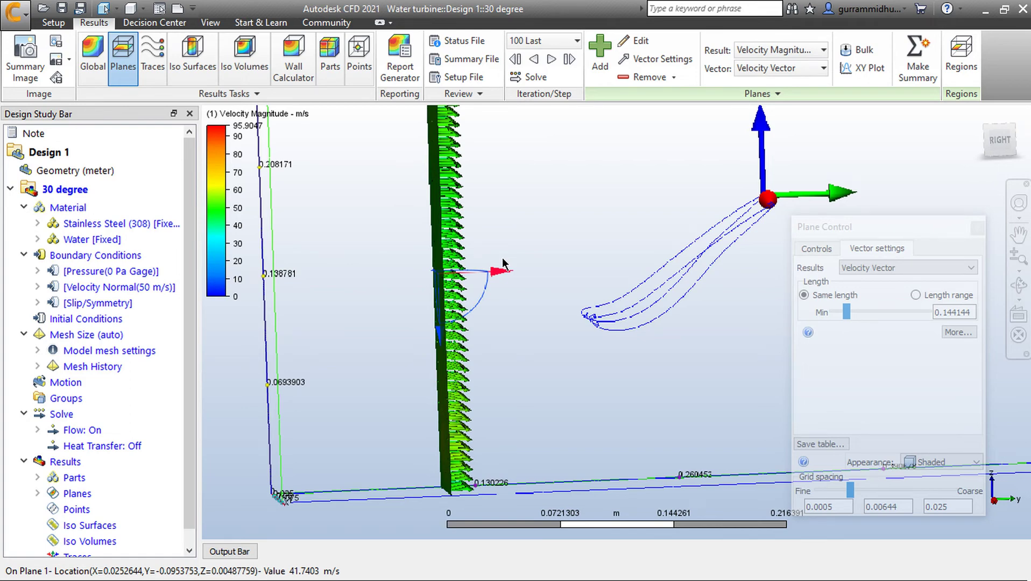
# - Slide the velocity vector plane downstream through the blade and examine the vector directions in the Right view
pyautogui.moveTo(503, 264); pyautogui.dragTo(593, 277)
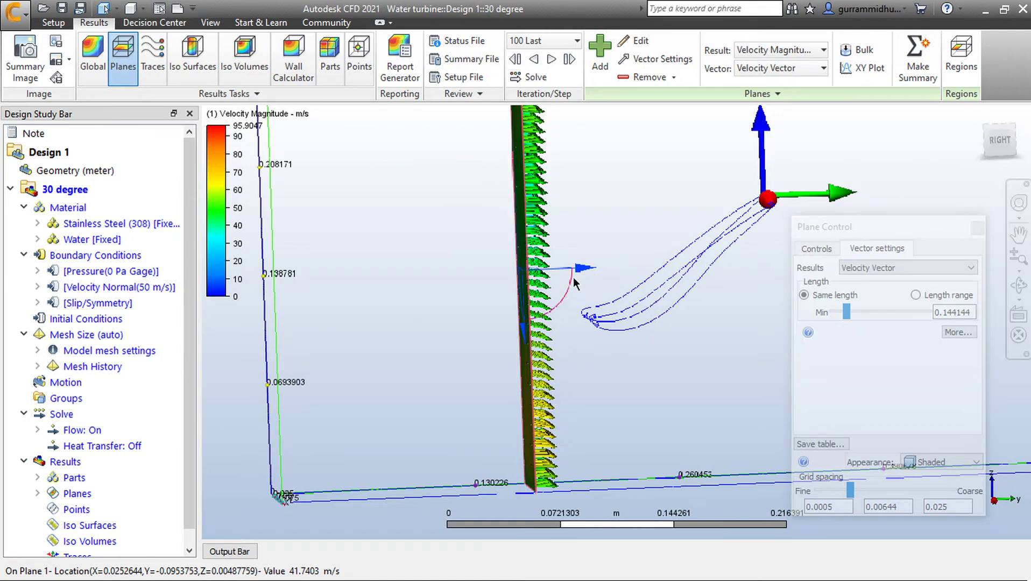
pyautogui.moveTo(583, 269); pyautogui.dragTo(634, 276)
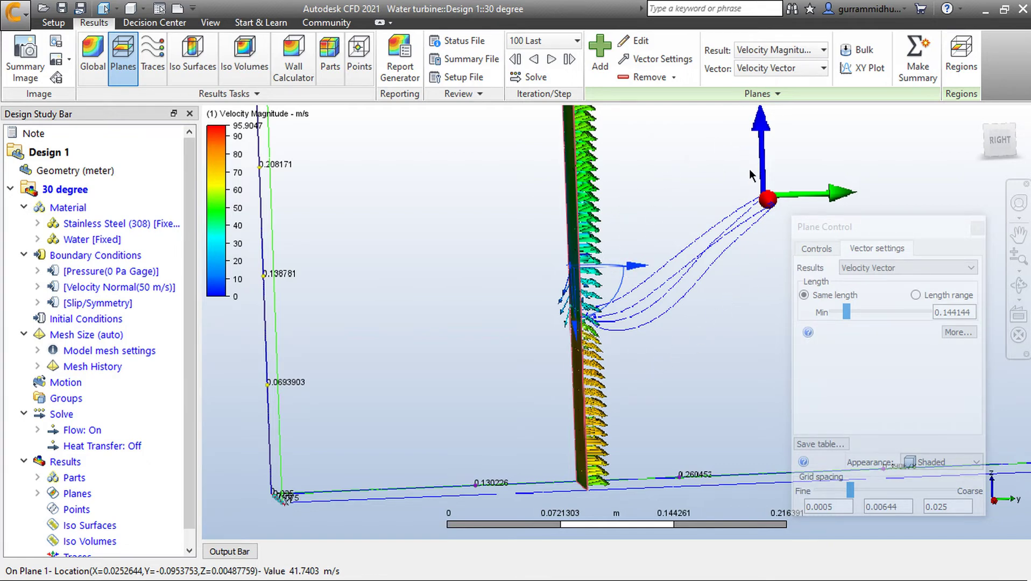
pyautogui.moveTo(749, 169); pyautogui.dragTo(681, 186, button='middle')
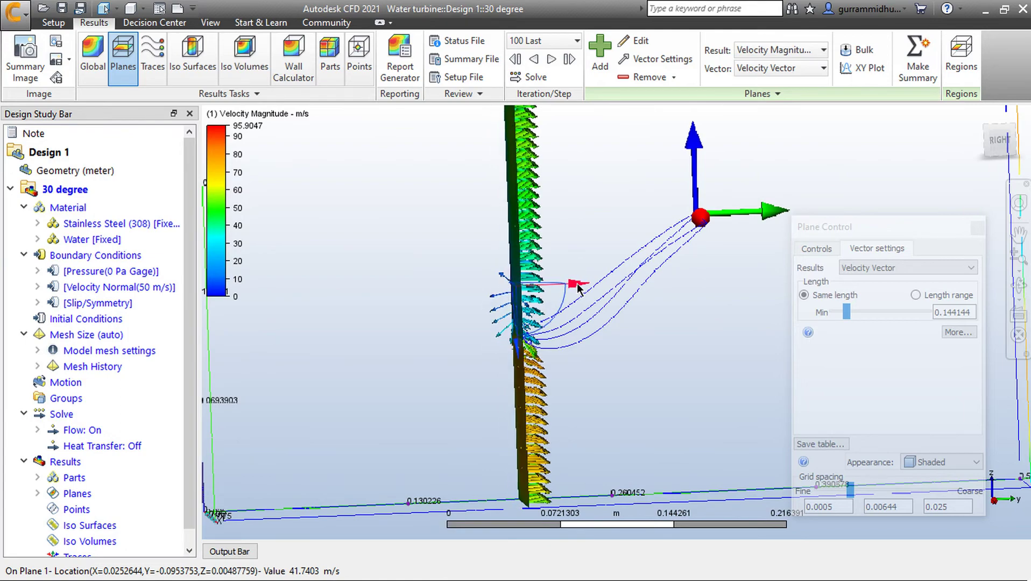
pyautogui.moveTo(577, 282); pyautogui.dragTo(608, 283)
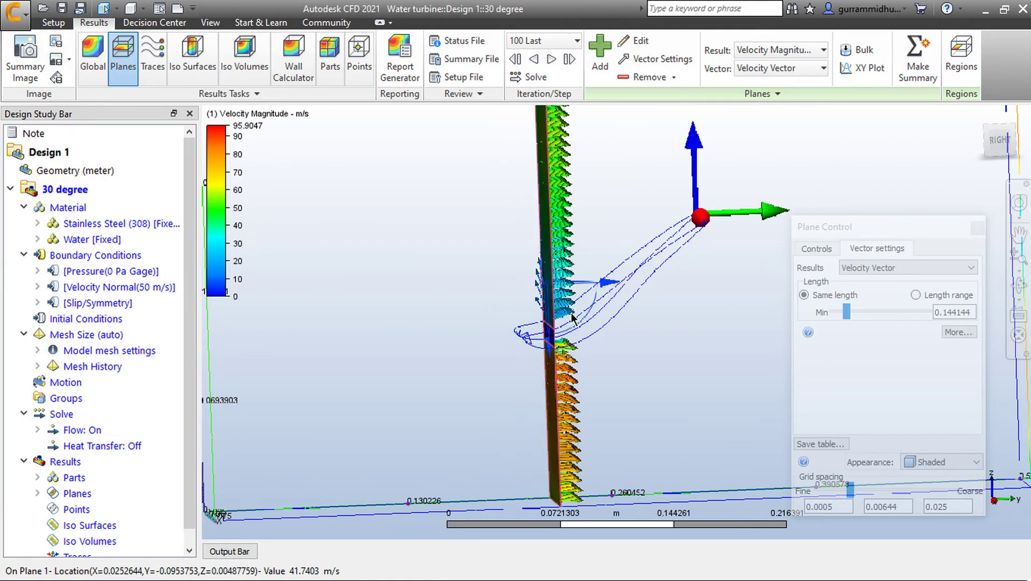
pyautogui.scroll(5, 572, 317)
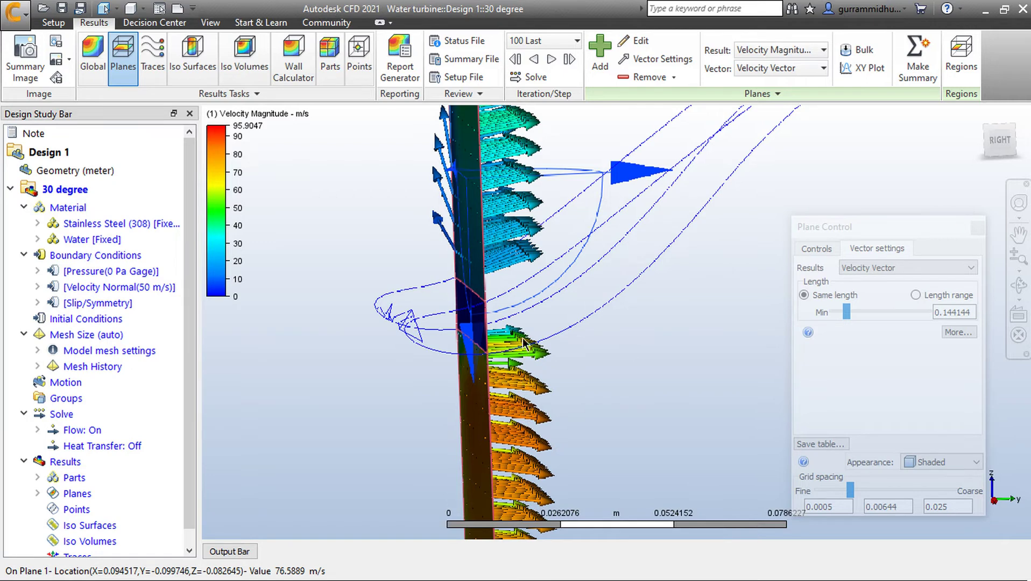
pyautogui.click(999, 140)
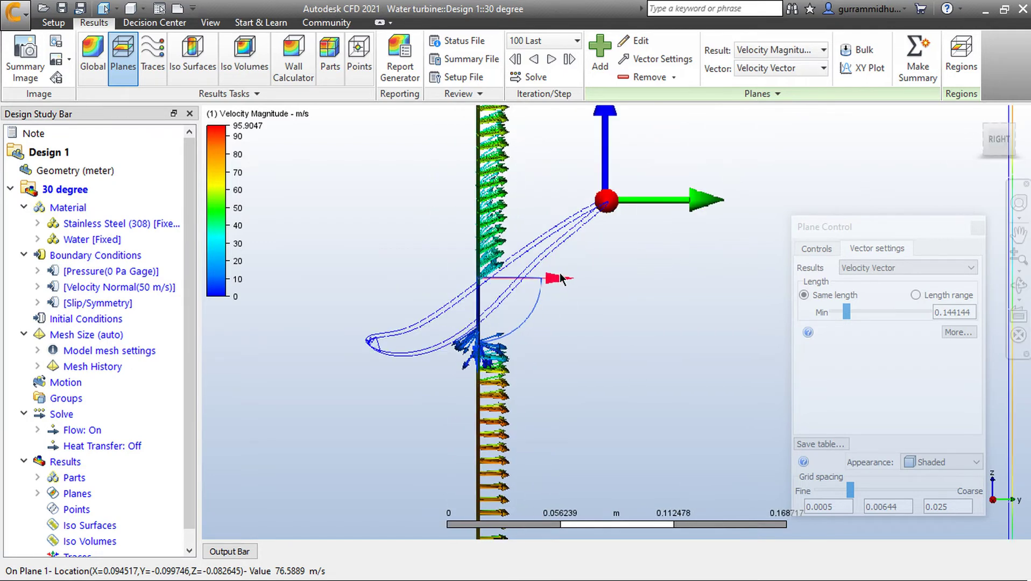
pyautogui.moveTo(556, 277); pyautogui.dragTo(531, 271)
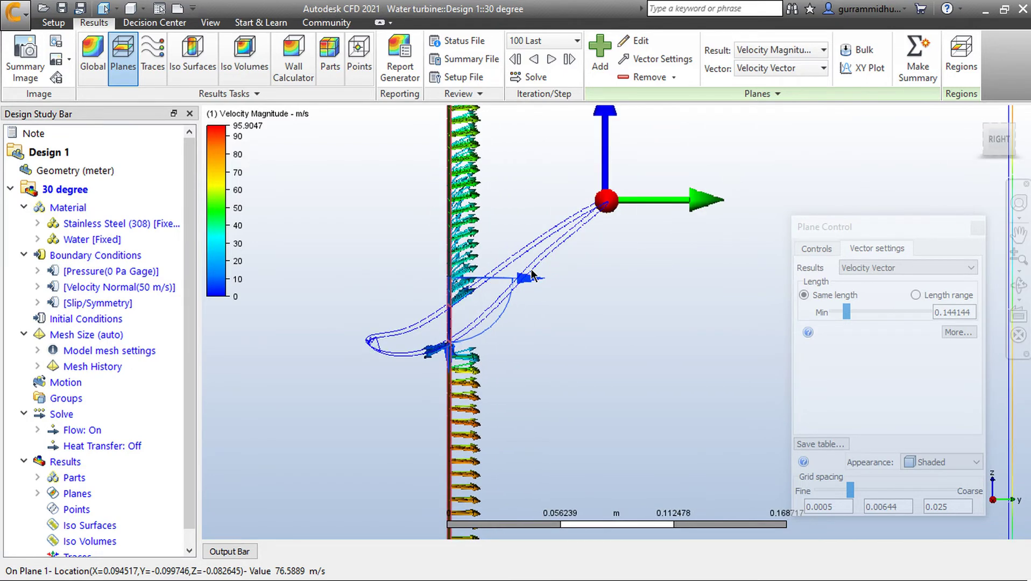
# - Close the plane settings and hide Plane 1 so only the blade and flow domain outlines are displayed
pyautogui.click(978, 227)
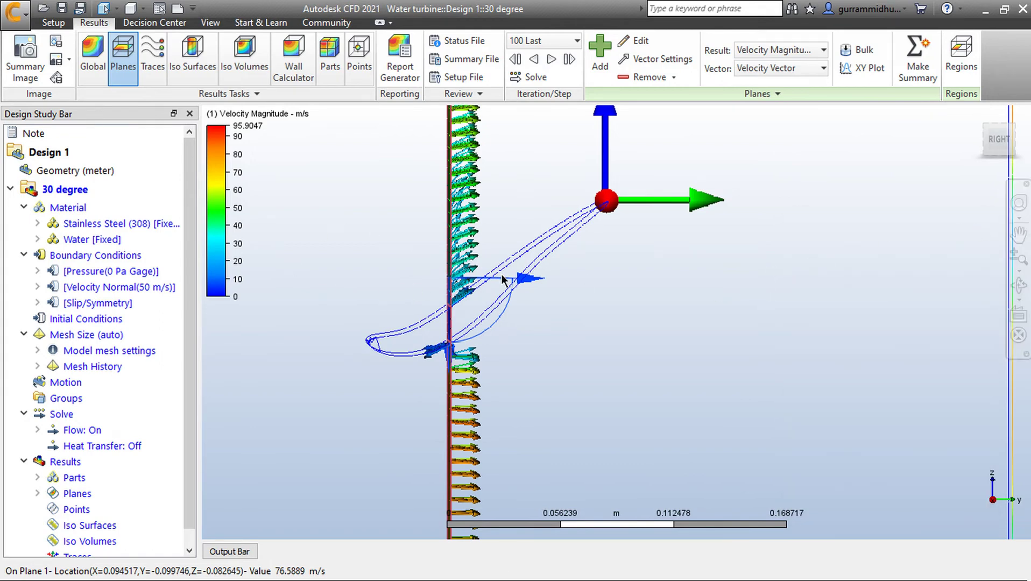
pyautogui.scroll(-3, 674, 281)
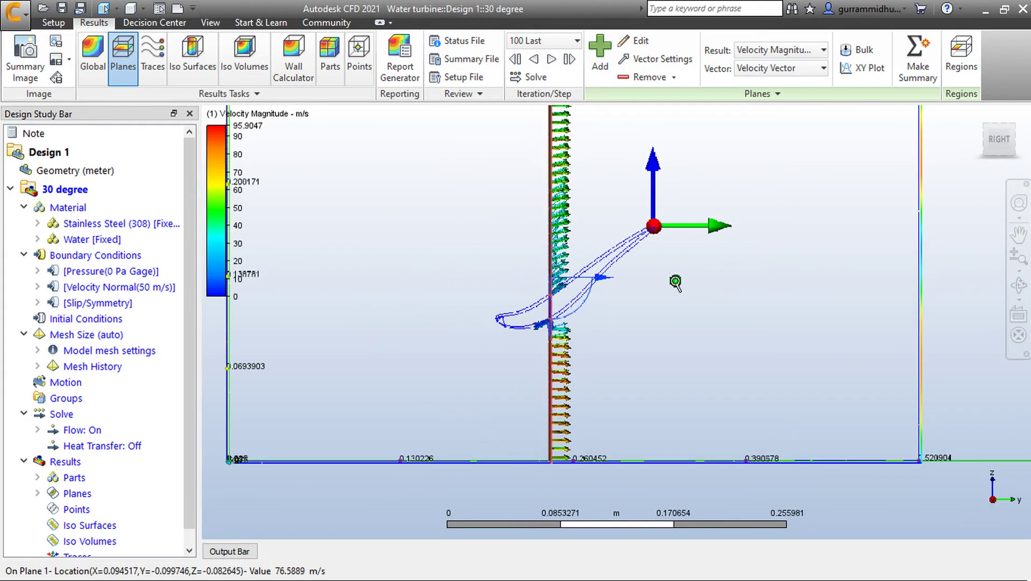
pyautogui.moveTo(675, 280); pyautogui.dragTo(692, 281, button='middle')
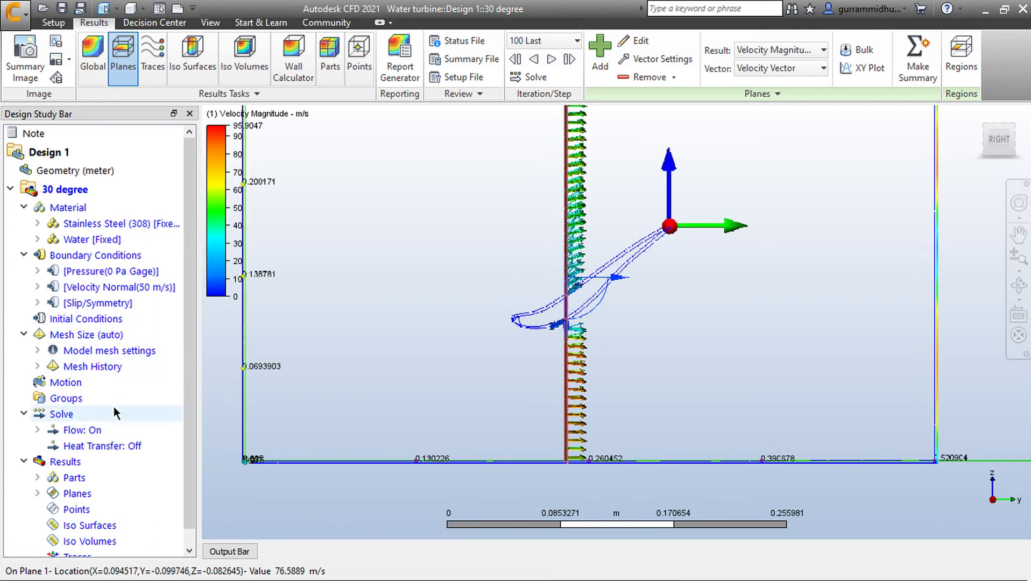
pyautogui.click(38, 494)
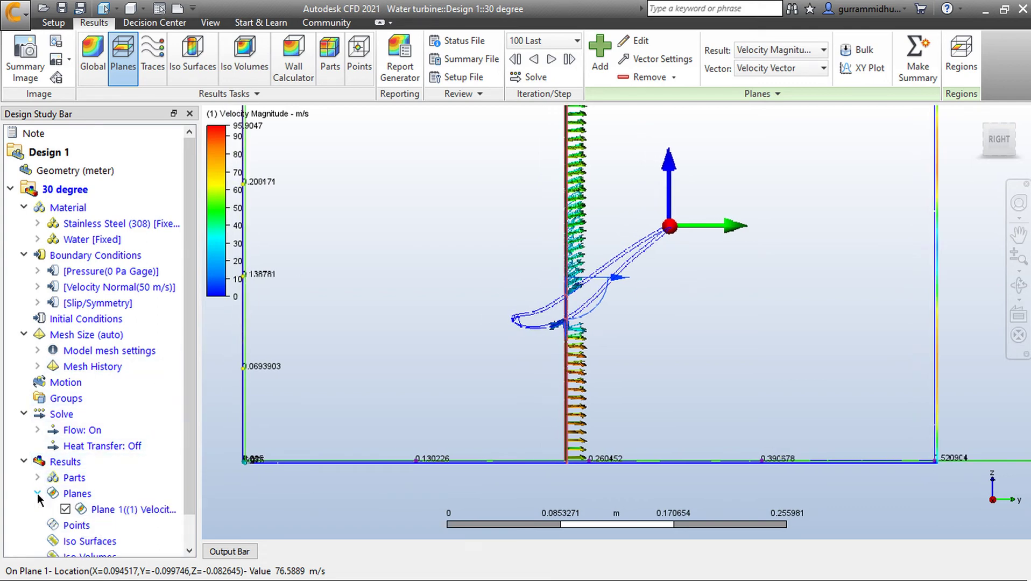
pyautogui.click(65, 509)
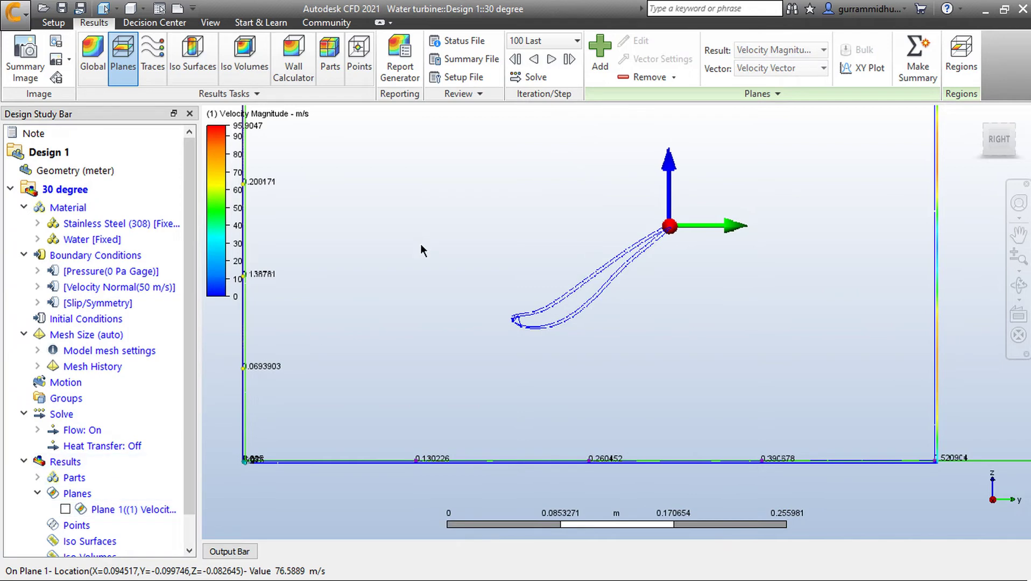
pyautogui.scroll(-2, 423, 247)
# - Add a trace set on the inlet face upstream of the blade using rectangular seeds, a Grid pattern and seed density 1.5
pyautogui.click(153, 58)
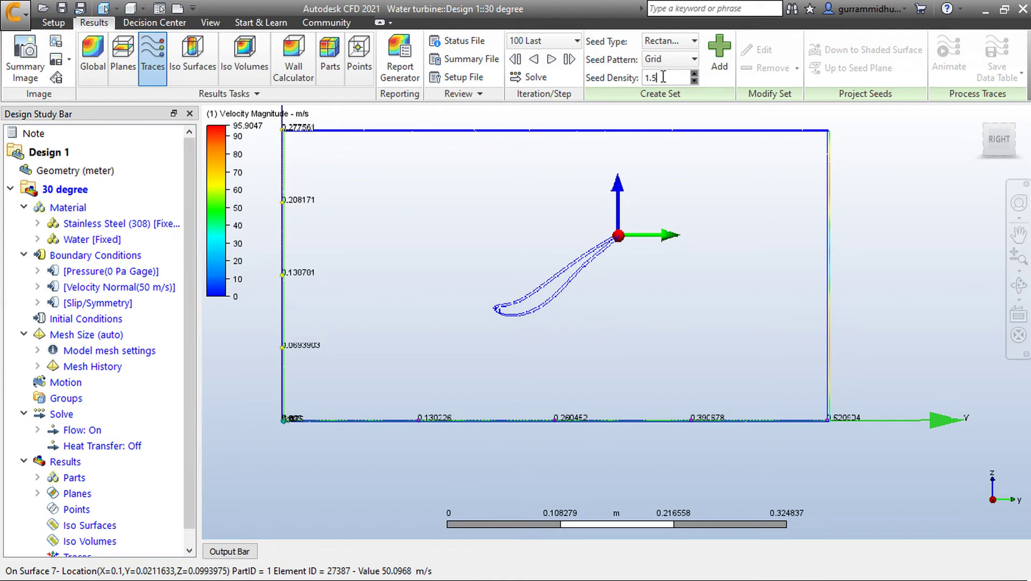
pyautogui.keyDown('shift'); pyautogui.moveTo(576, 214); pyautogui.dragTo(780, 211, button='middle'); pyautogui.keyUp('shift')
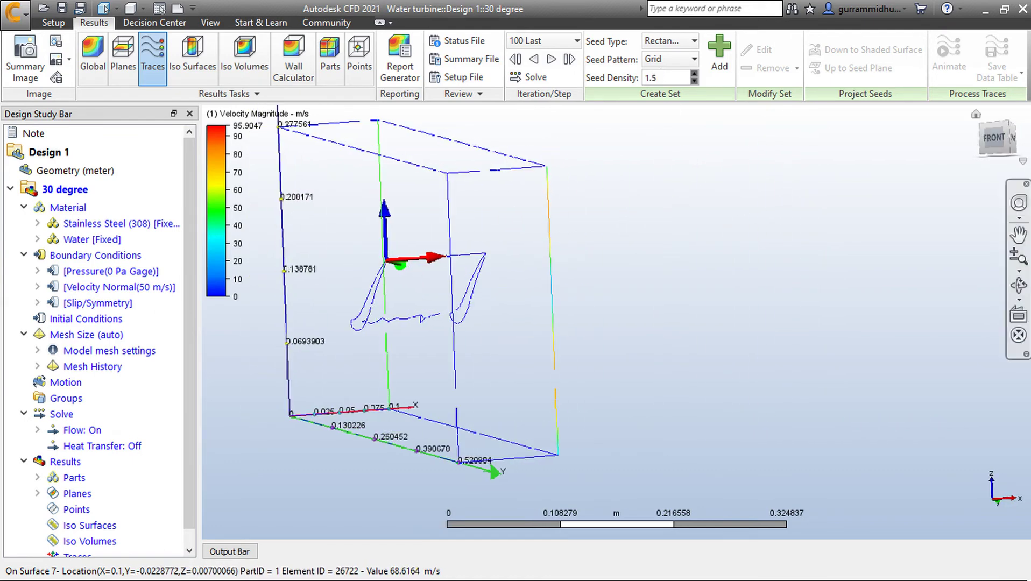
pyautogui.click(995, 138)
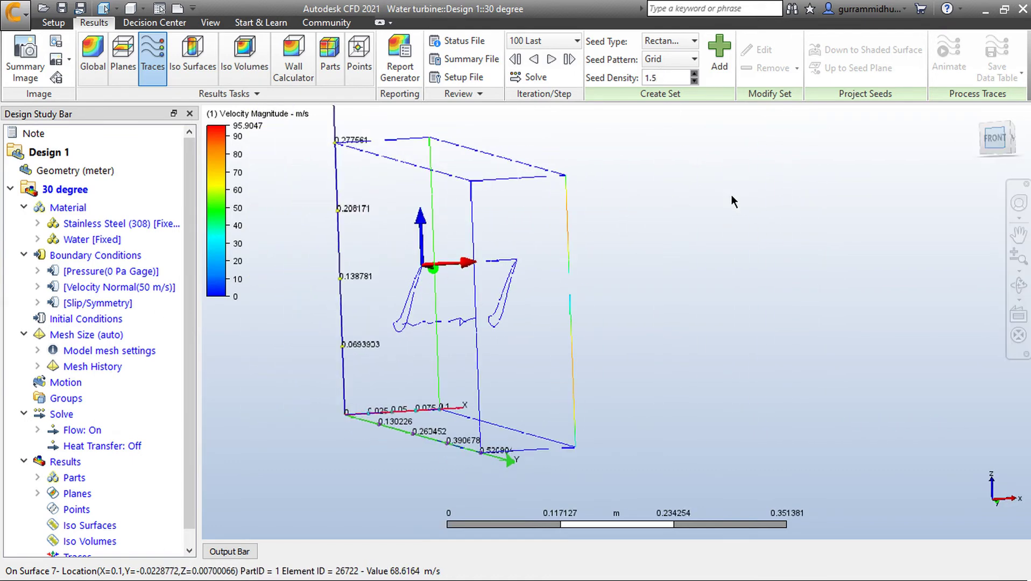
pyautogui.click(721, 57)
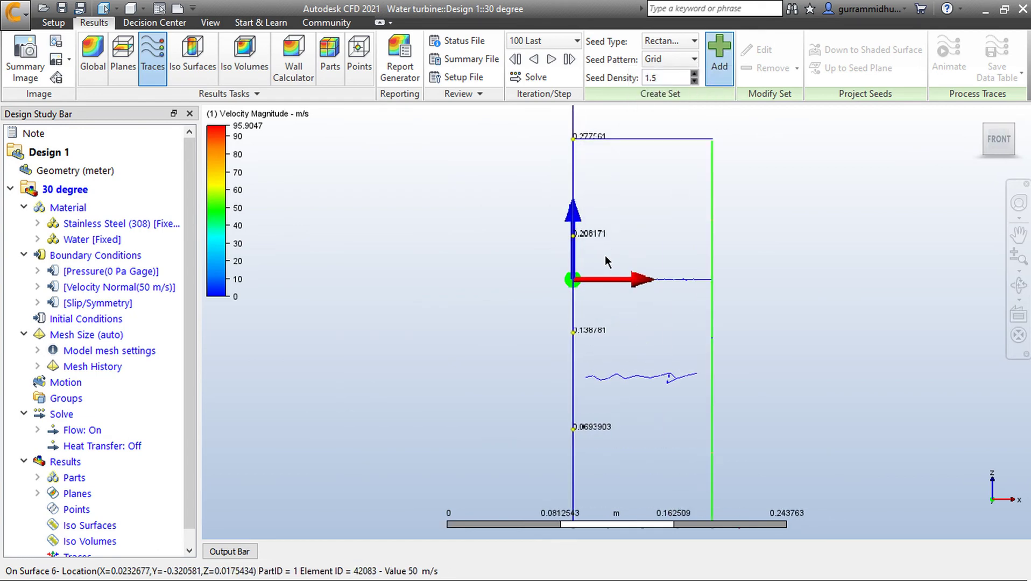
pyautogui.moveTo(606, 251); pyautogui.dragTo(673, 304)
pyautogui.moveTo(679, 342); pyautogui.dragTo(681, 405)
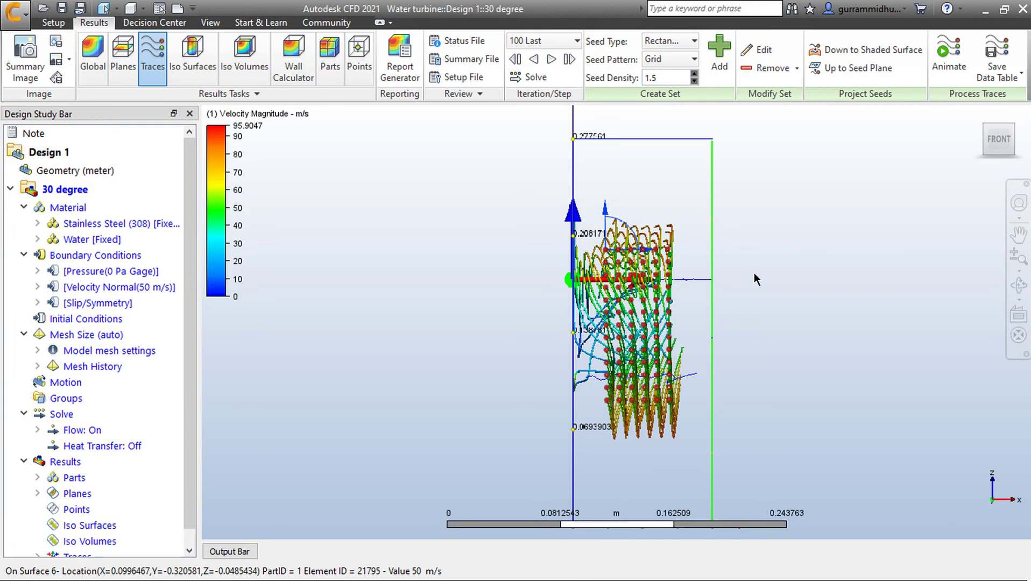
# - Examine the velocity traces around the blade and in its wake from the Right view and slightly rotated angles
pyautogui.keyDown('shift'); pyautogui.moveTo(744, 271); pyautogui.dragTo(619, 274, button='middle'); pyautogui.keyUp('shift')
pyautogui.moveTo(619, 274); pyautogui.dragTo(313, 288, button='middle')
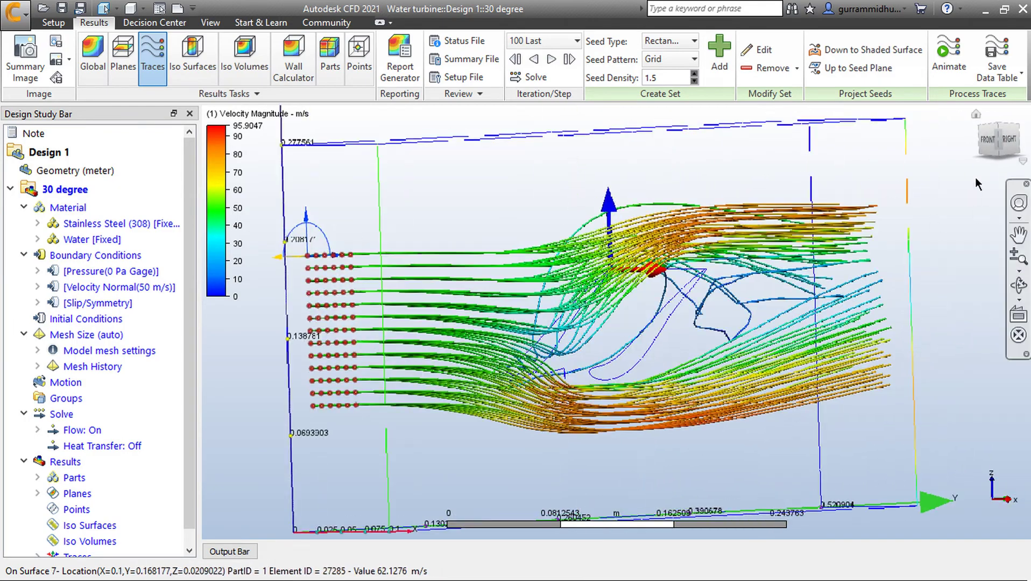
pyautogui.click(1009, 140)
pyautogui.scroll(5, 717, 335)
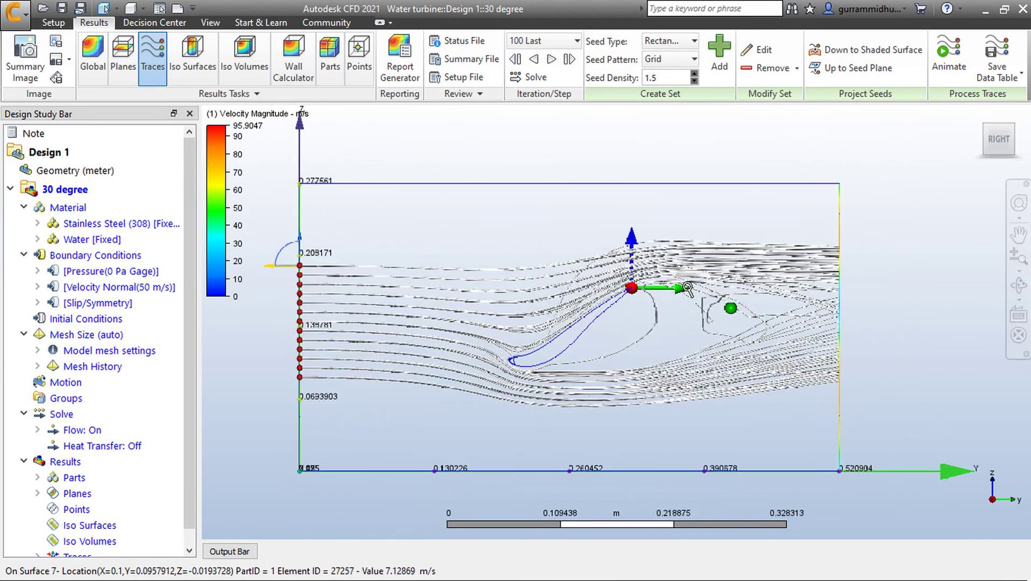
pyautogui.scroll(-1, 780, 247)
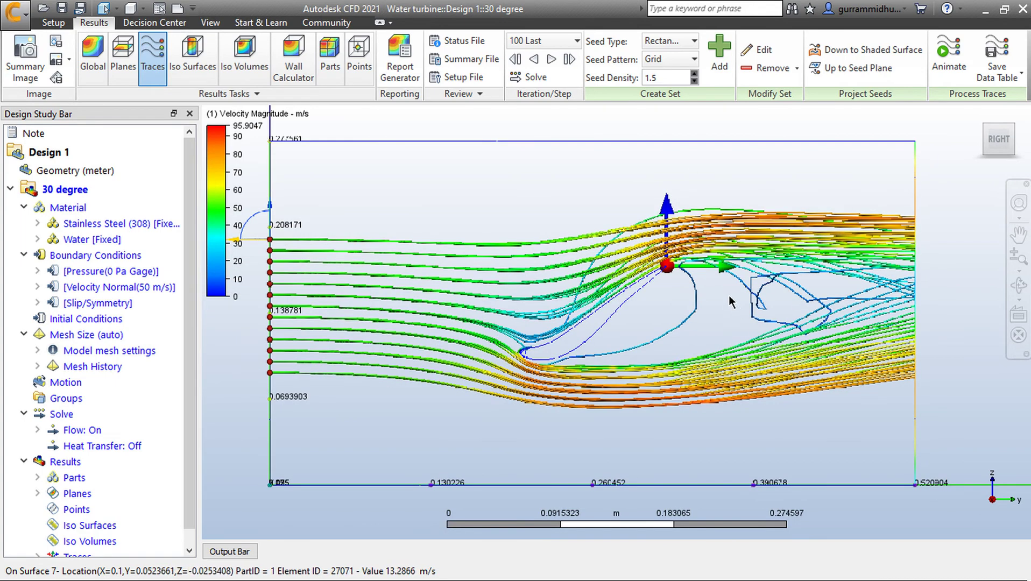
pyautogui.keyDown('shift'); pyautogui.moveTo(737, 305); pyautogui.dragTo(530, 319, button='middle'); pyautogui.keyUp('shift')
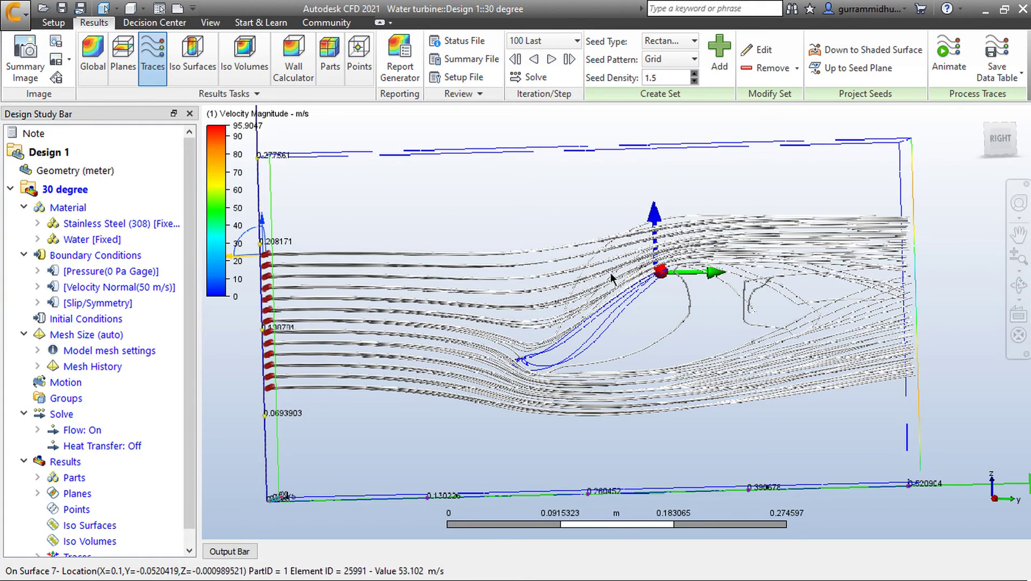
pyautogui.keyDown('shift'); pyautogui.moveTo(610, 273); pyautogui.dragTo(560, 287, button='middle'); pyautogui.keyUp('shift')
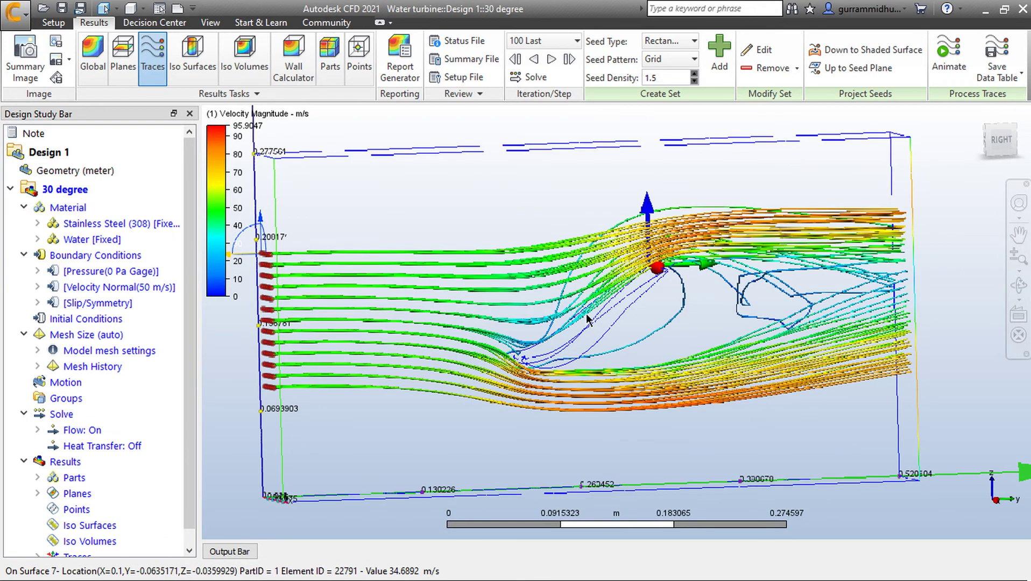
pyautogui.keyDown('shift'); pyautogui.moveTo(680, 370); pyautogui.dragTo(680, 327, button='middle'); pyautogui.keyUp('shift')
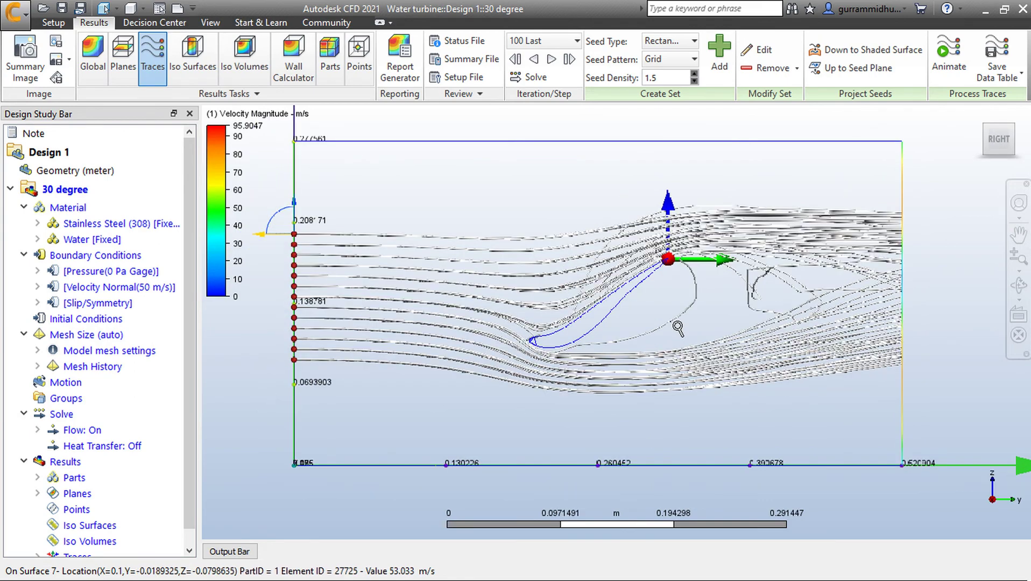
# - Play the trace animation with a 5-second animation time and examine the flow close up around the blade's leading edge
pyautogui.click(950, 56)
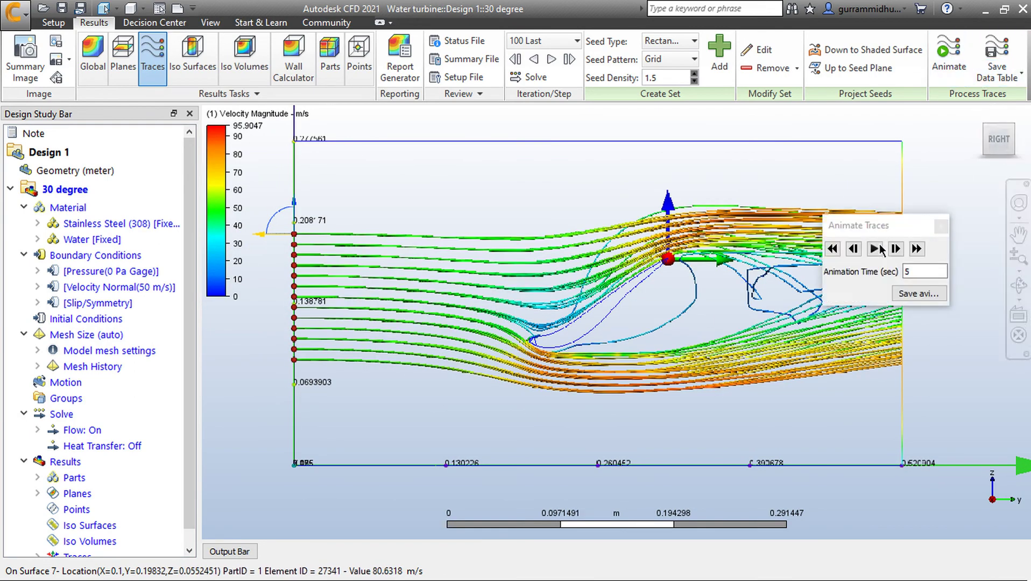
pyautogui.click(895, 248)
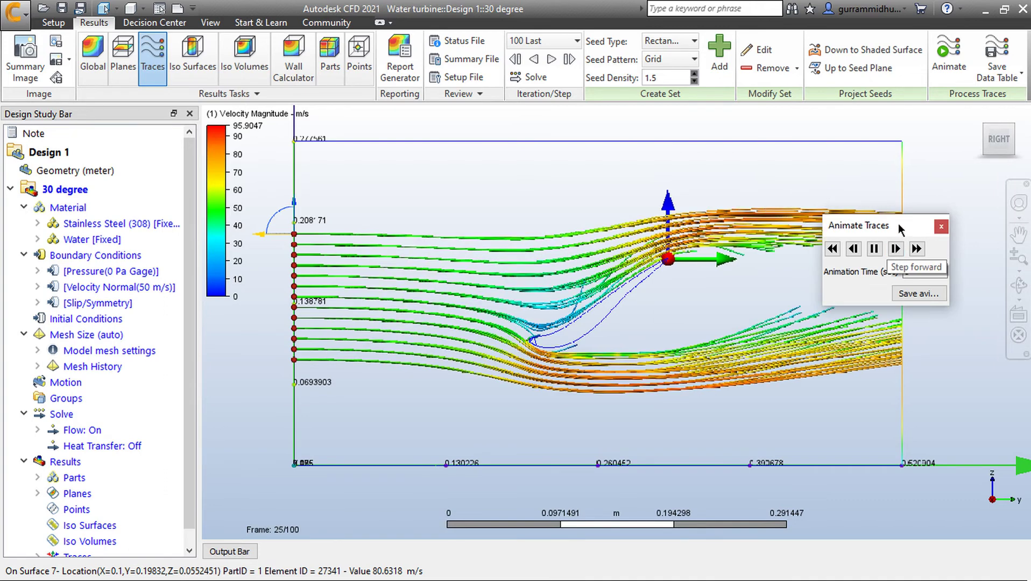
pyautogui.moveTo(896, 222); pyautogui.dragTo(960, 394)
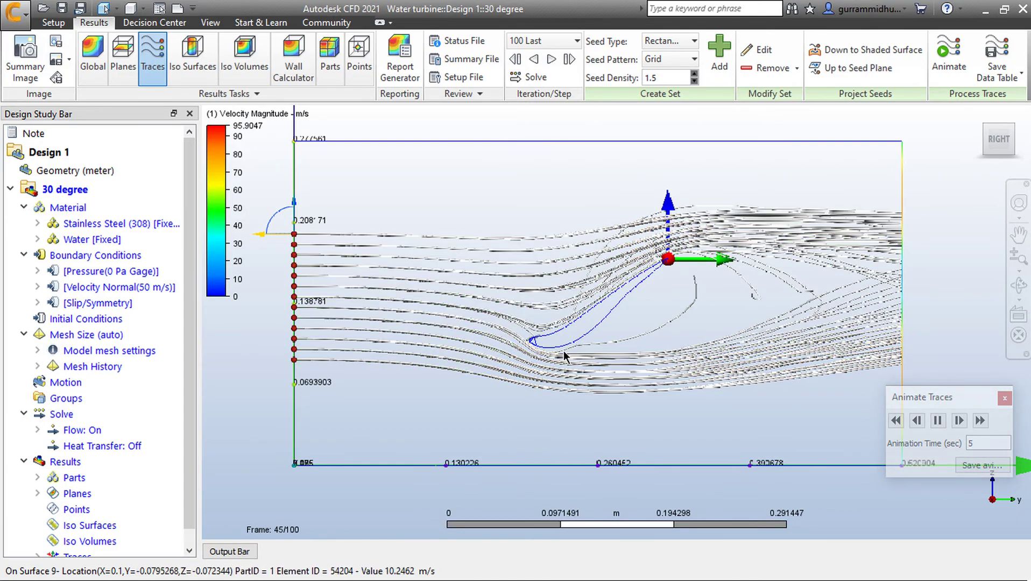
pyautogui.scroll(8, 533, 347)
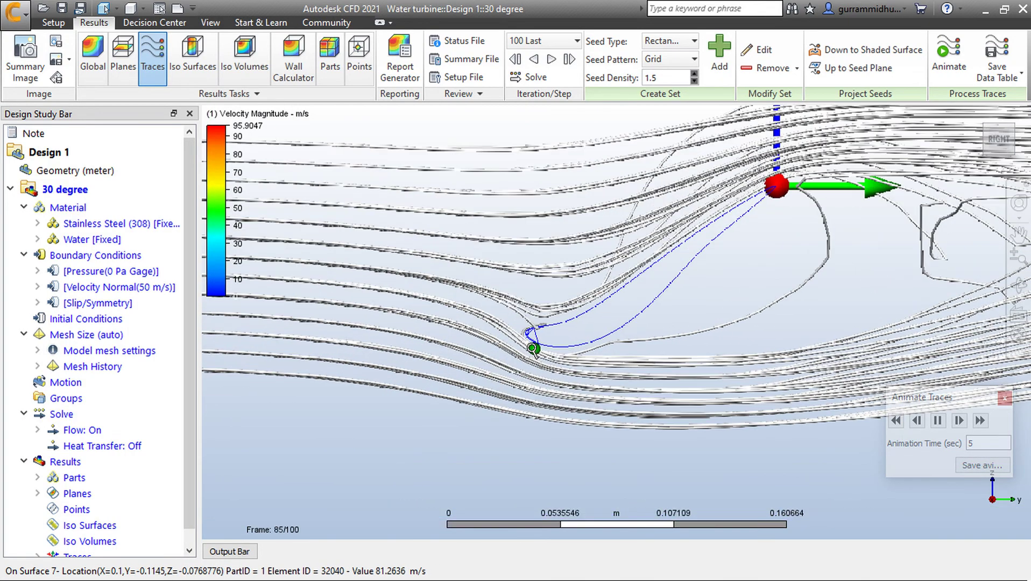
pyautogui.scroll(4, 521, 343)
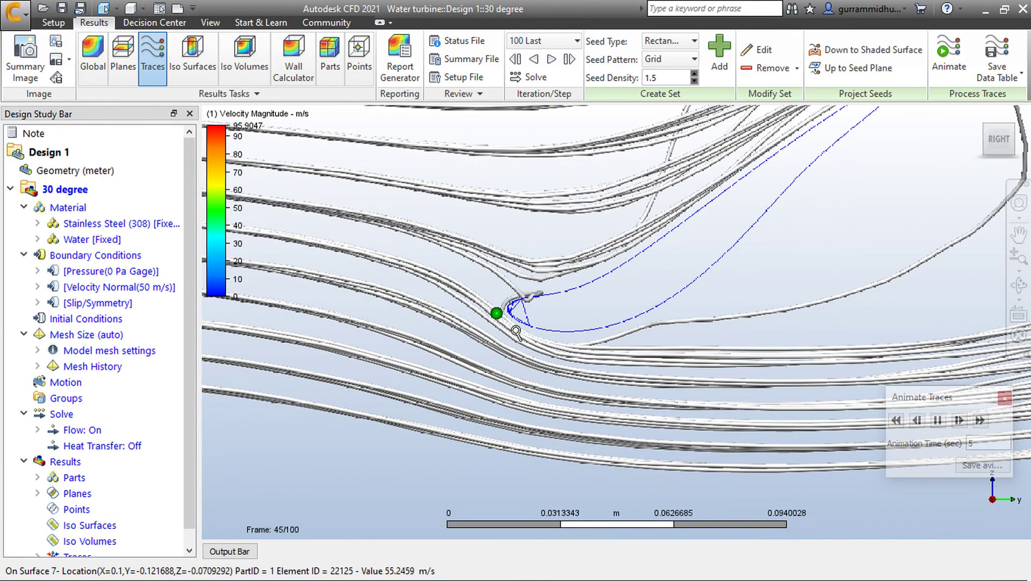
pyautogui.scroll(-3, 496, 315)
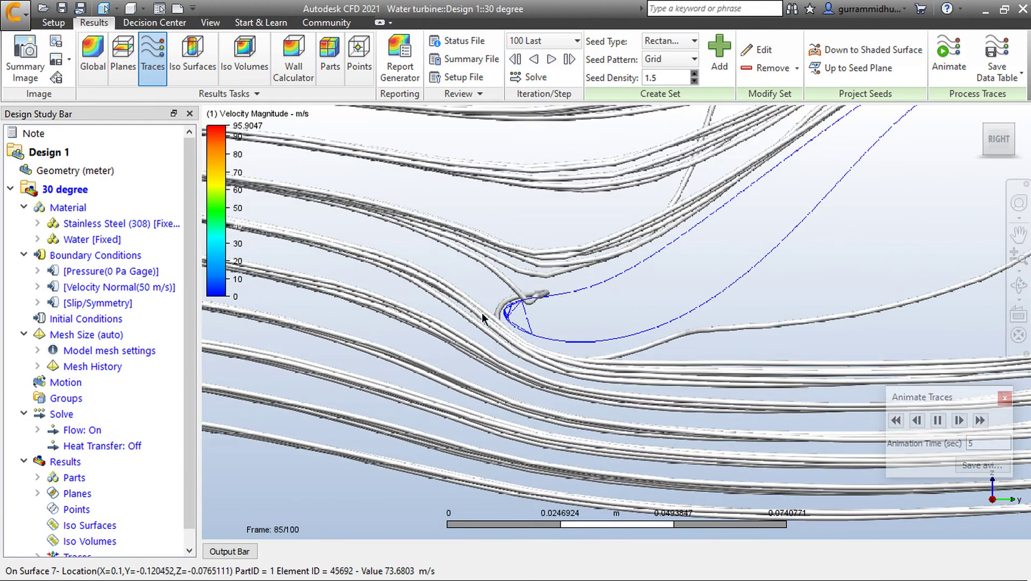
pyautogui.scroll(2, 492, 318)
pyautogui.scroll(-8, 517, 329)
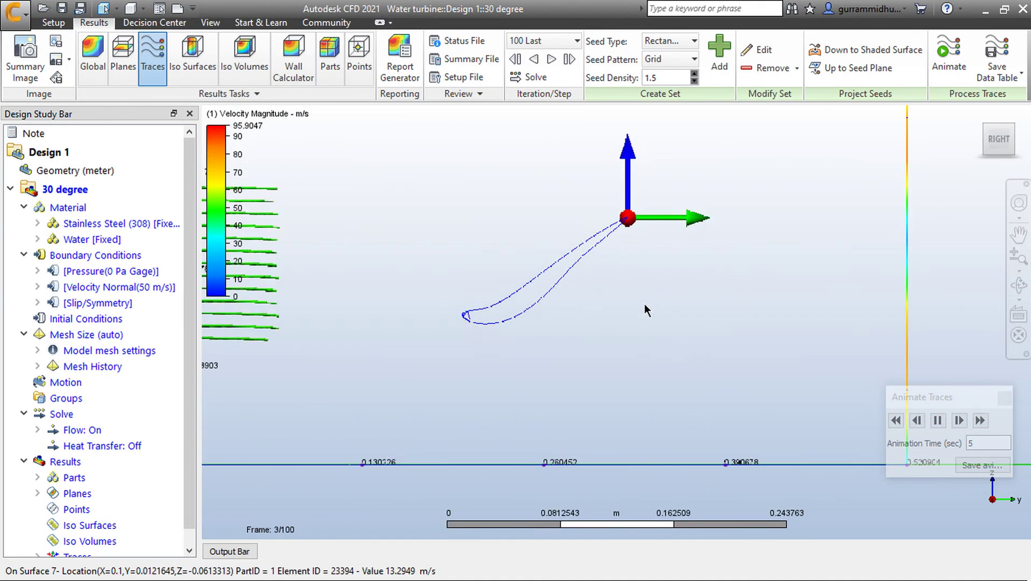
pyautogui.scroll(-2, 645, 304)
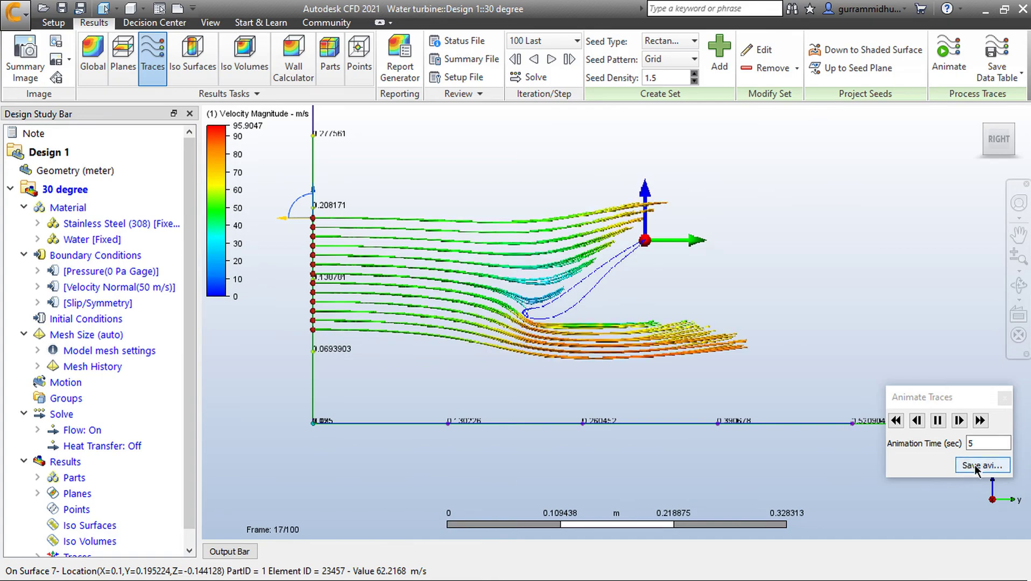
# - Save the trace animation as 30 degree.avi in the Turbine blade CFD folder and close the animation controls
pyautogui.click(992, 466)
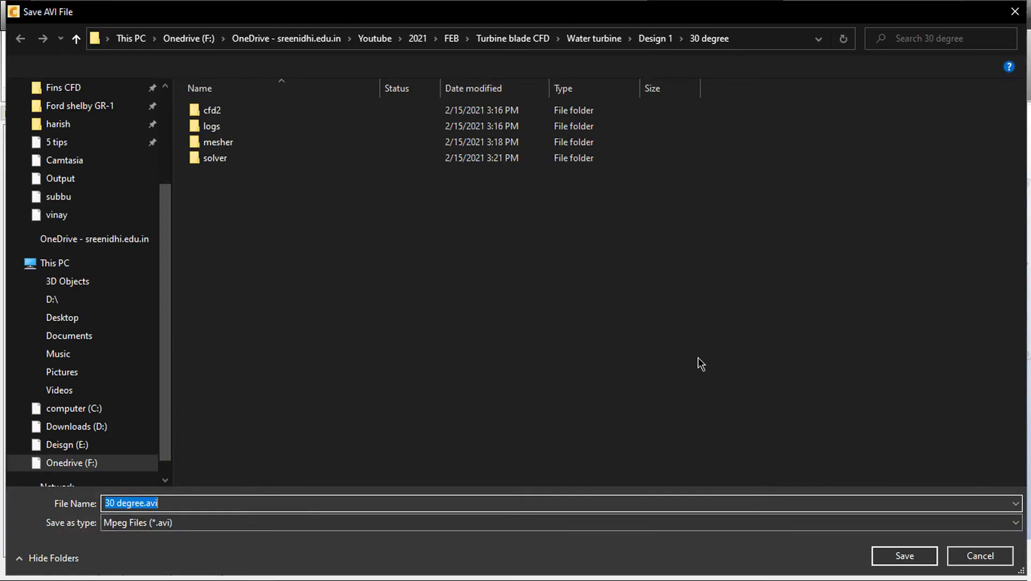
pyautogui.click(592, 39)
pyautogui.click(530, 41)
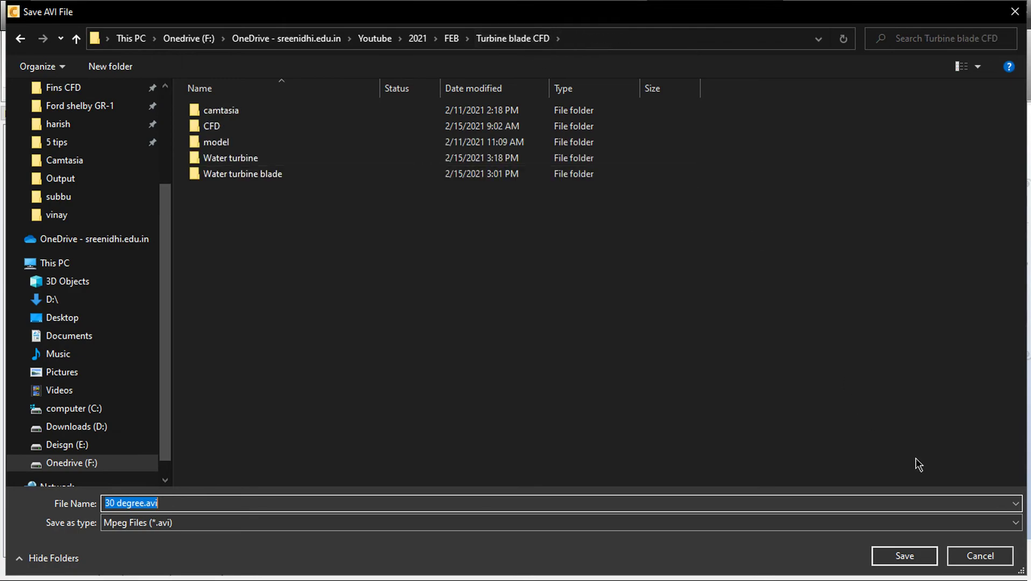
pyautogui.click(921, 557)
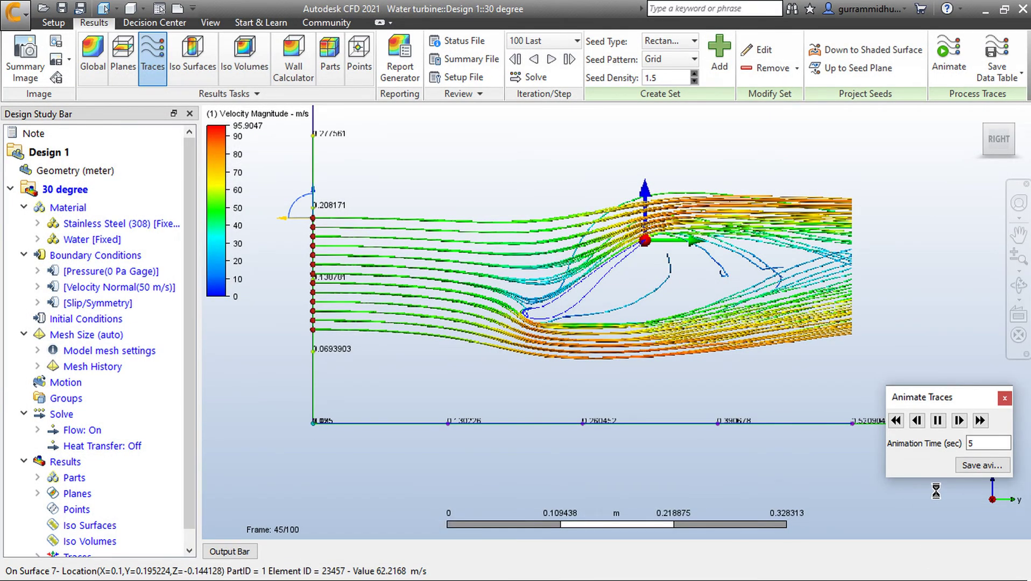
pyautogui.click(1005, 399)
pyautogui.scroll(-1, 42, 524)
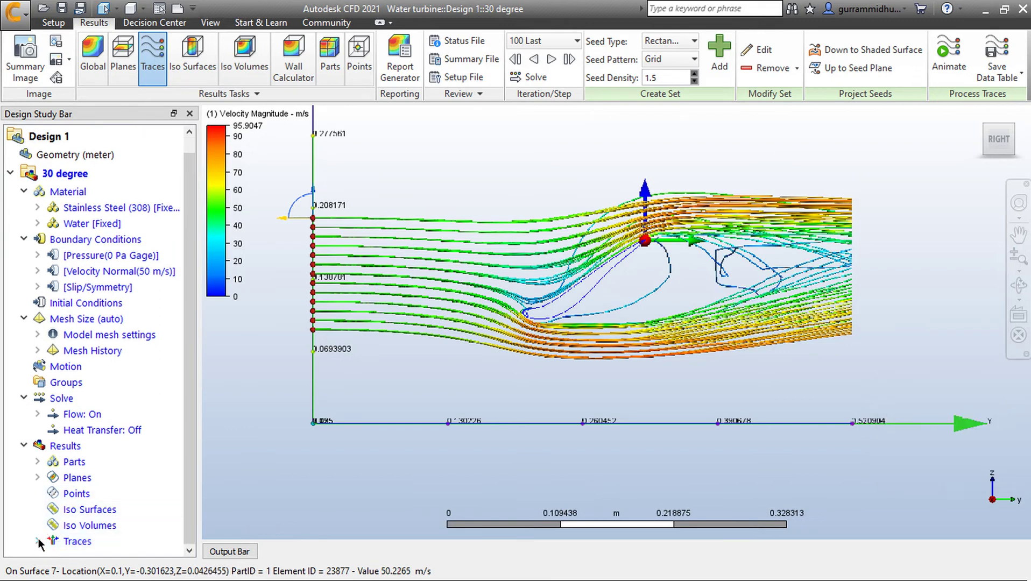
# - Hide the trace set, add an iso surface of velocity magnitude, and examine it around the blade from rotated angles
pyautogui.click(38, 541)
pyautogui.click(65, 535)
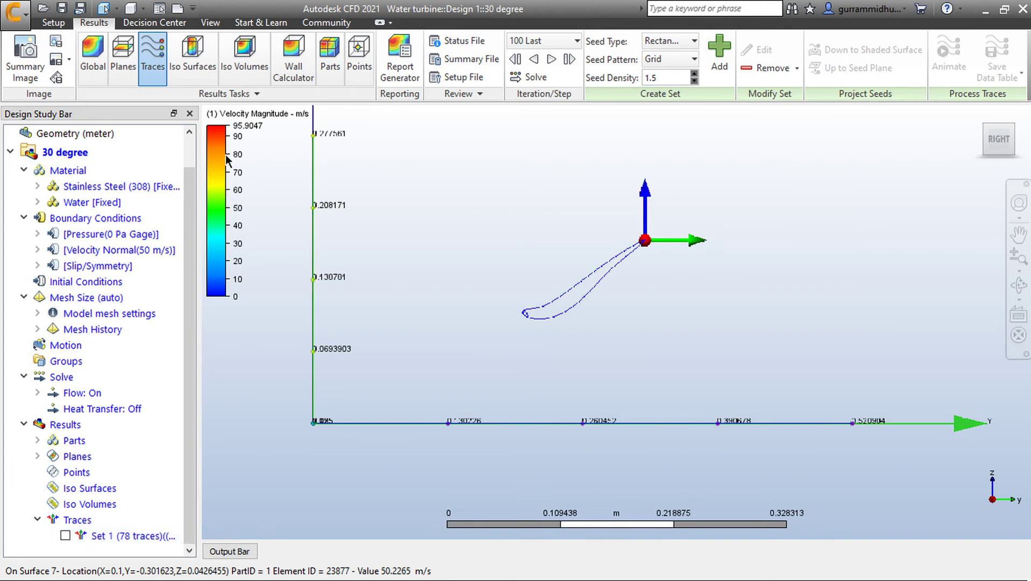
pyautogui.click(202, 56)
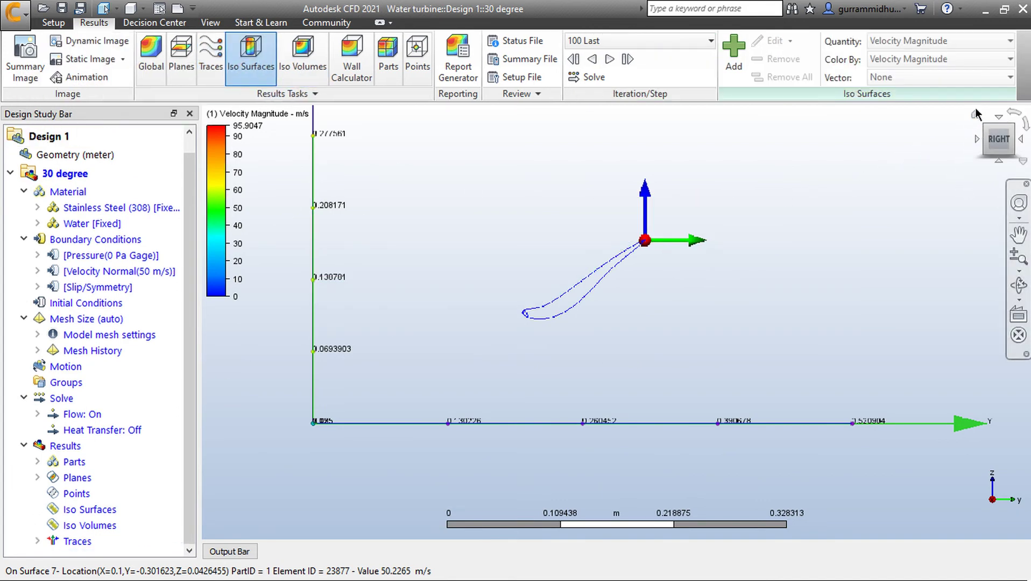
pyautogui.click(975, 114)
pyautogui.click(735, 75)
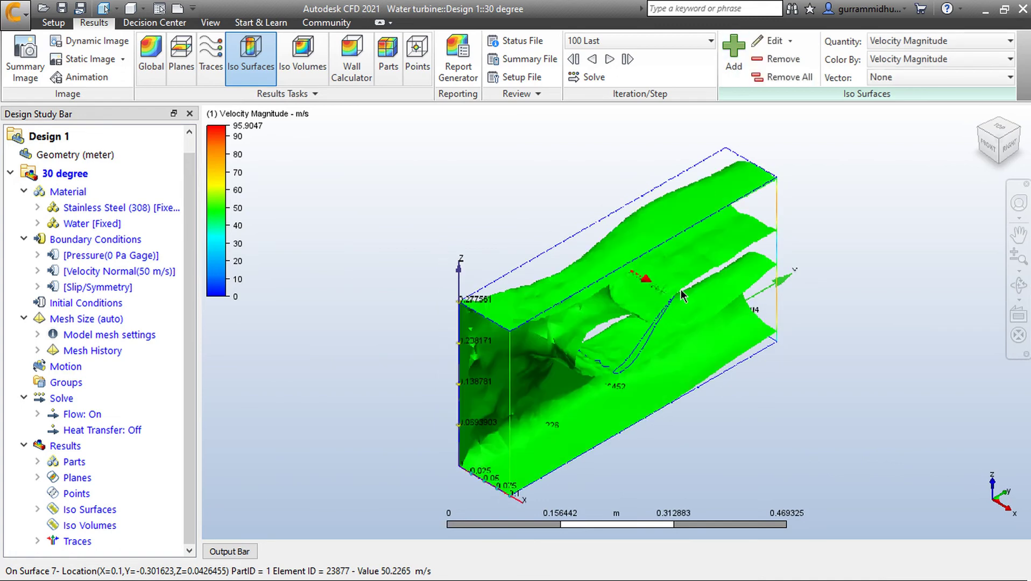
pyautogui.scroll(2, 593, 368)
pyautogui.scroll(3, 619, 323)
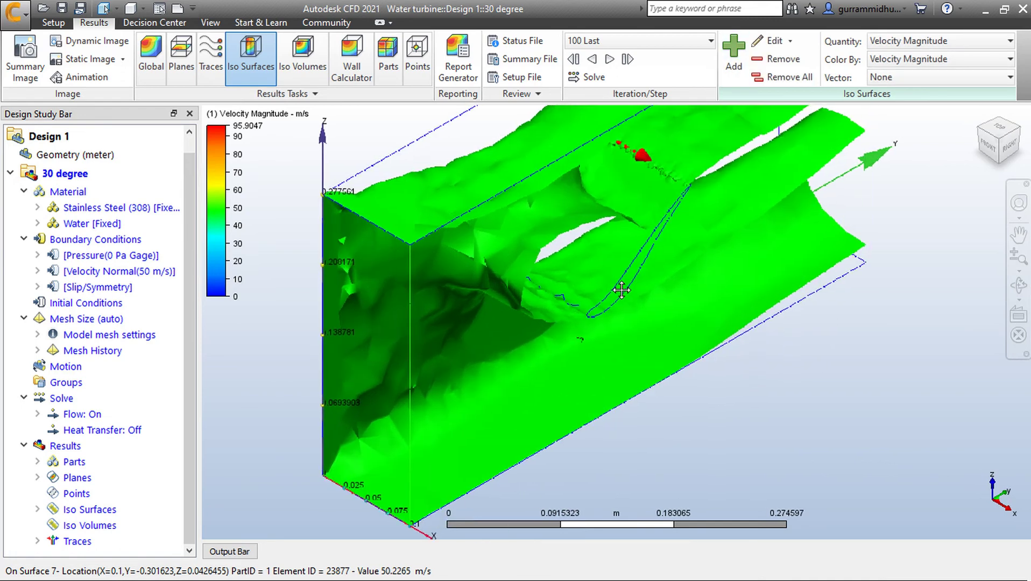
pyautogui.moveTo(634, 295); pyautogui.dragTo(601, 276, button='middle')
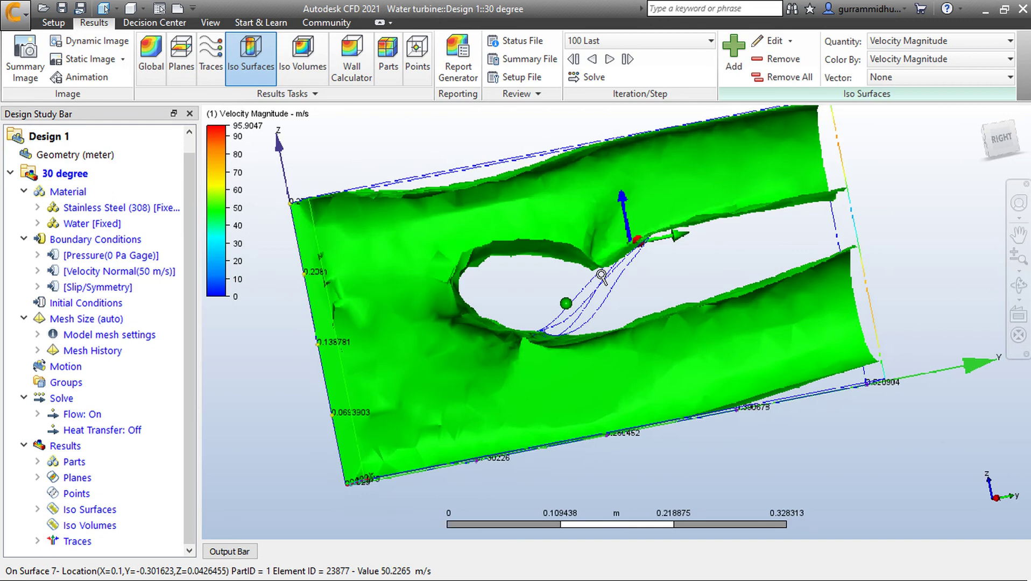
# - Open the iso surface controls, set the velocity magnitude value to 50.83, and show the surface from the Right view
pyautogui.click(772, 44)
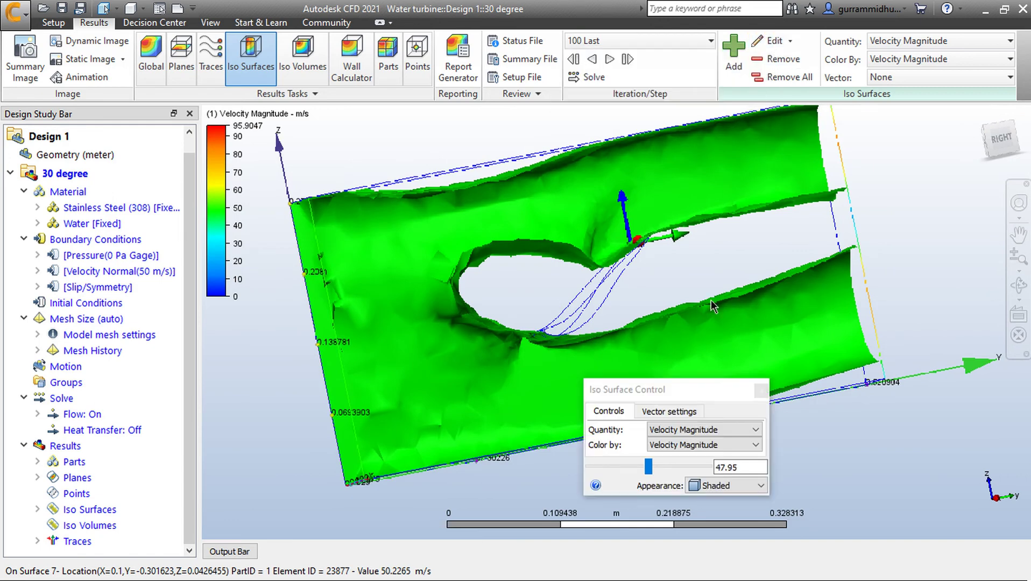
pyautogui.moveTo(669, 386); pyautogui.dragTo(837, 358)
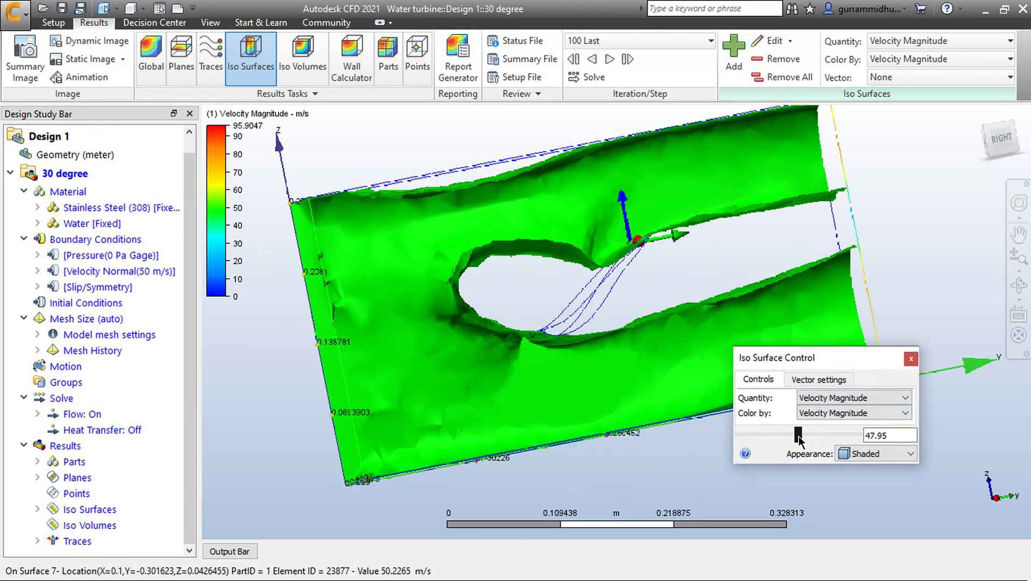
pyautogui.moveTo(798, 435); pyautogui.dragTo(802, 435)
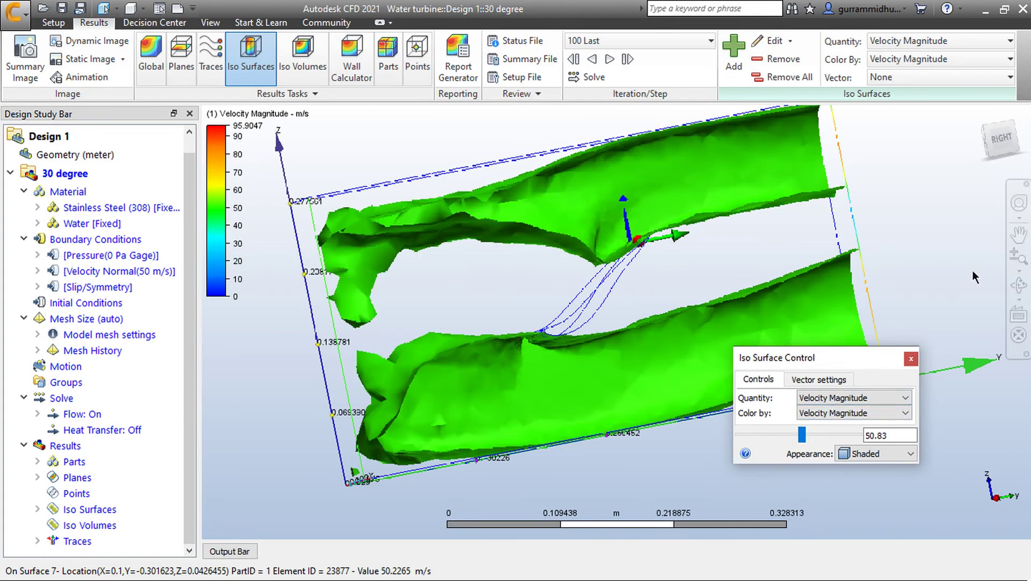
pyautogui.click(1001, 139)
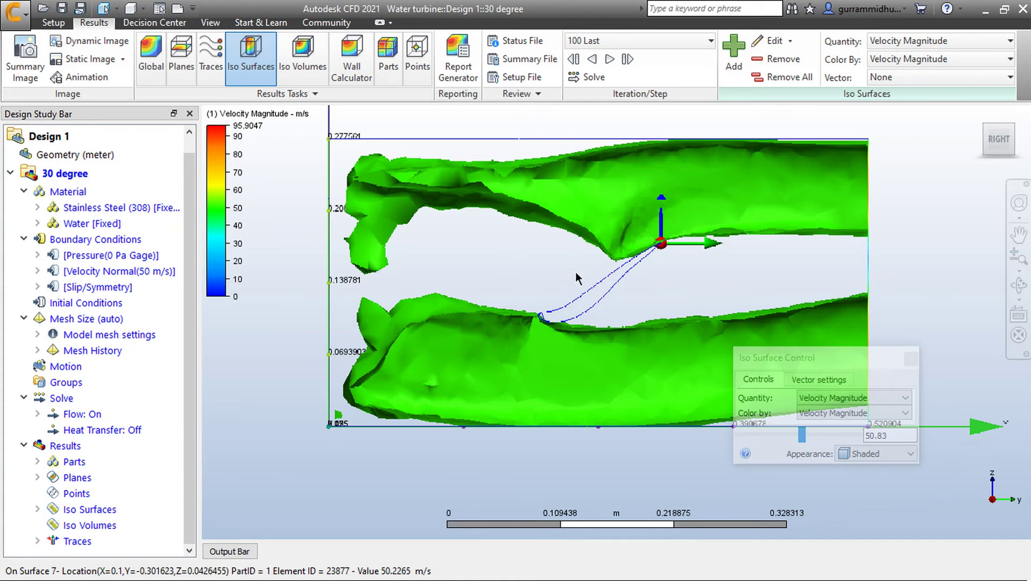
pyautogui.moveTo(577, 275); pyautogui.dragTo(573, 277, button='middle')
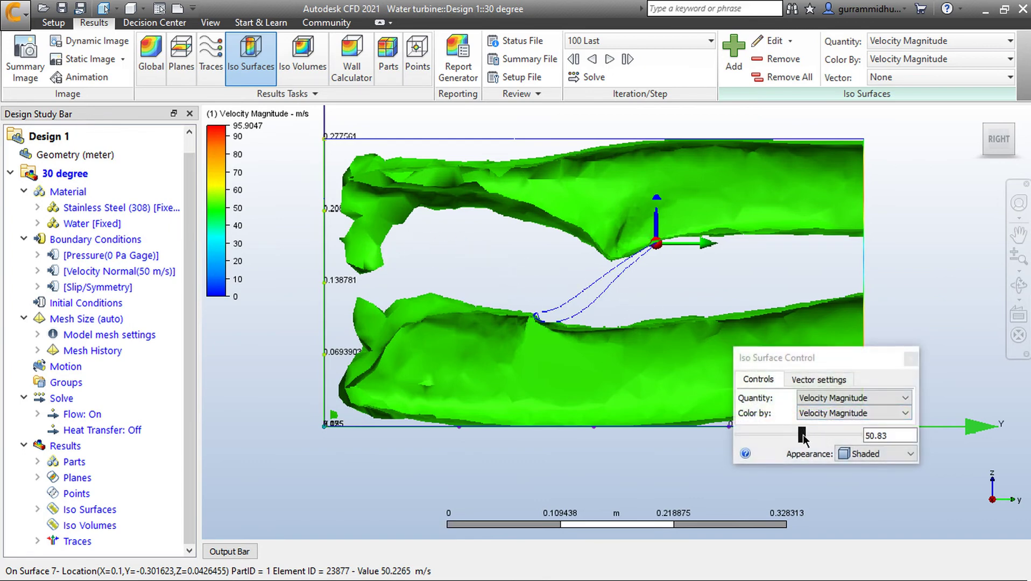
# - Sweep the iso surface value down to 23.98 and up to 82.48, examining the surface close up at the blade's leading edge
pyautogui.moveTo(801, 436); pyautogui.dragTo(768, 441)
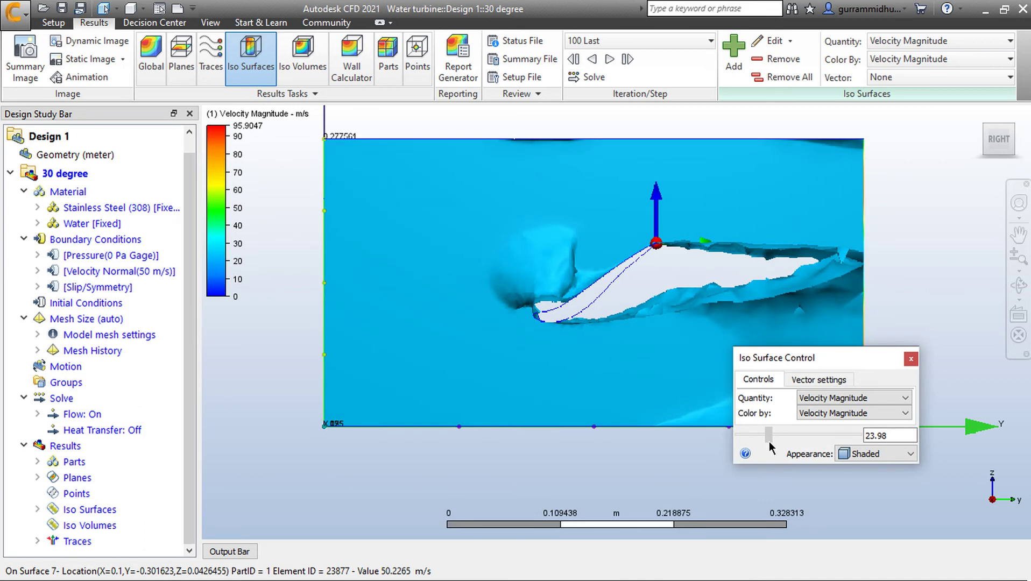
pyautogui.moveTo(769, 441); pyautogui.dragTo(802, 443)
pyautogui.moveTo(805, 448); pyautogui.dragTo(841, 435)
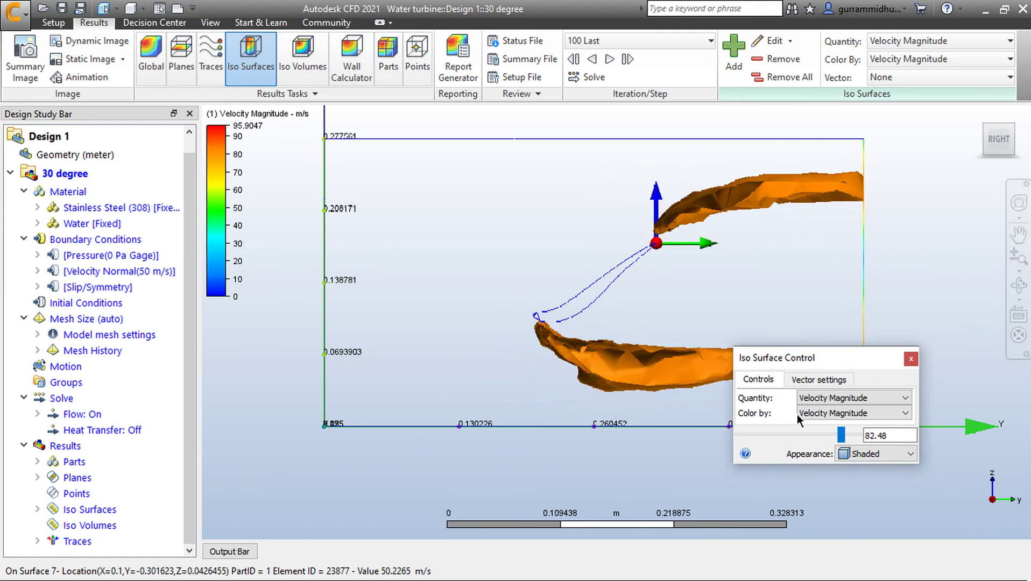
pyautogui.scroll(5, 541, 321)
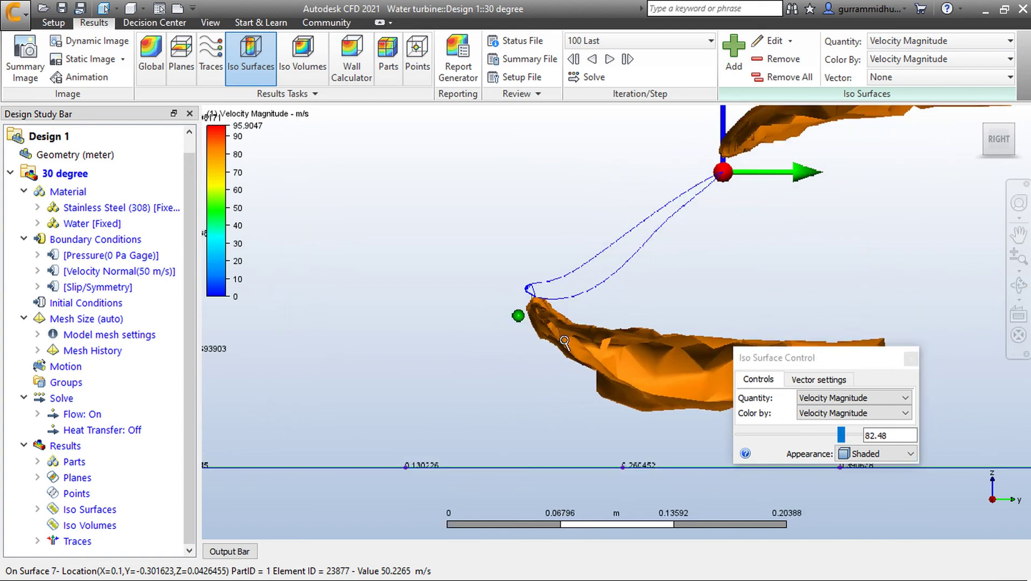
pyautogui.scroll(-1, 541, 322)
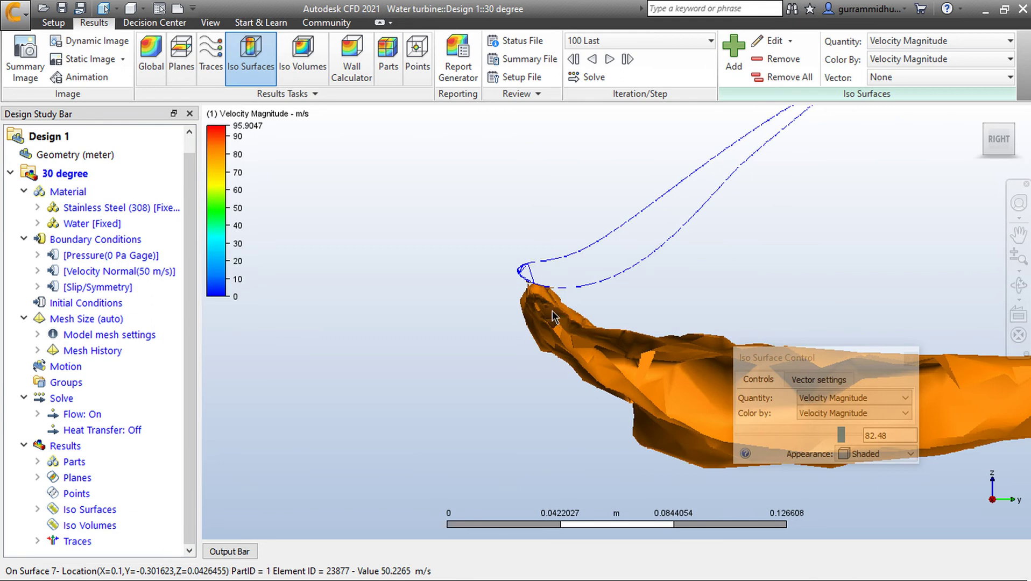
pyautogui.scroll(-3, 546, 325)
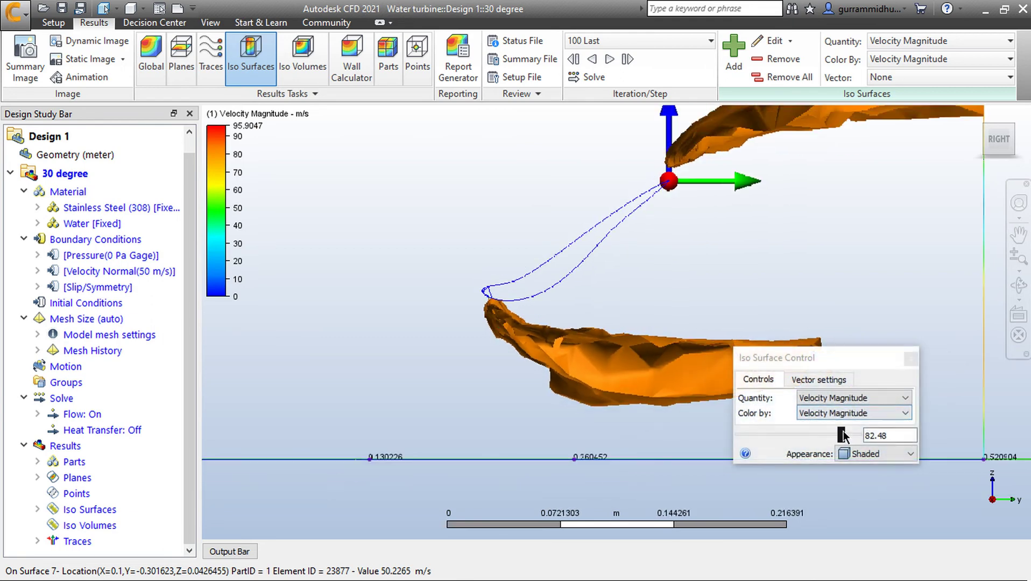
# - Set the iso surface's velocity magnitude value to 86.31 and close its controls
pyautogui.moveTo(845, 432); pyautogui.dragTo(848, 432)
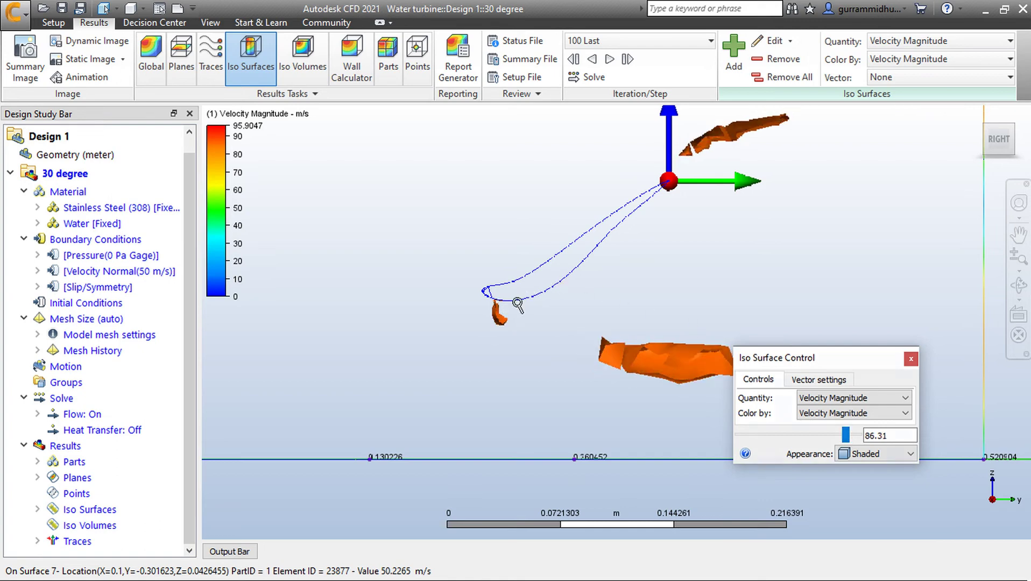
pyautogui.scroll(-3, 513, 291)
pyautogui.click(915, 359)
# - Hide the iso surface and add an iso volume of velocity magnitude around the blade
pyautogui.click(305, 49)
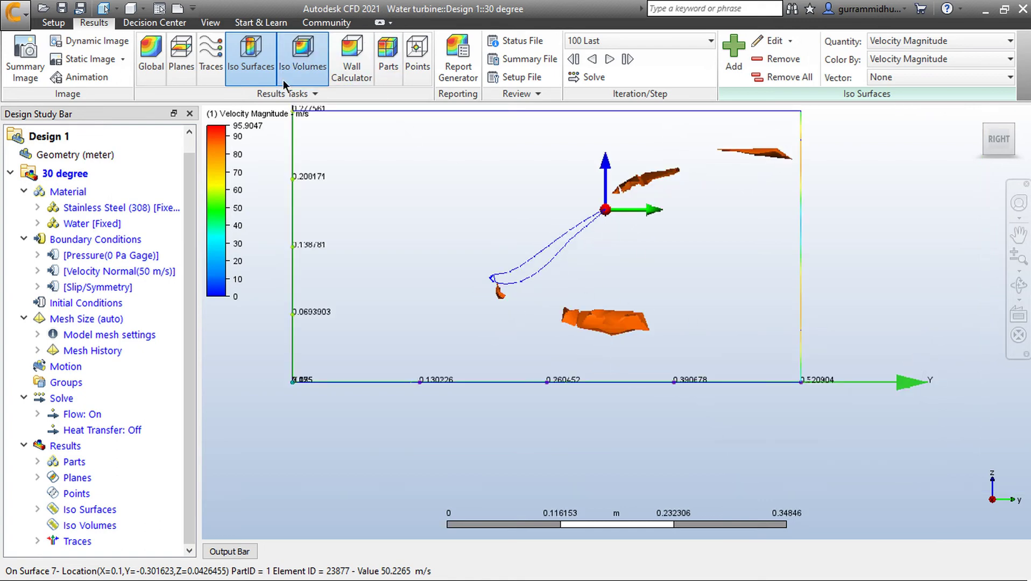
pyautogui.click(43, 509)
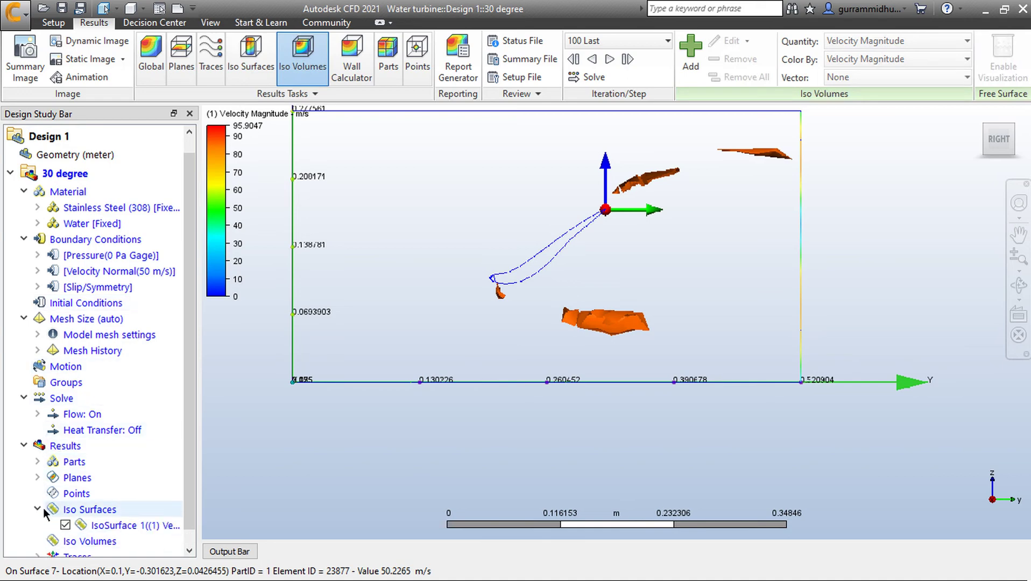
pyautogui.click(65, 526)
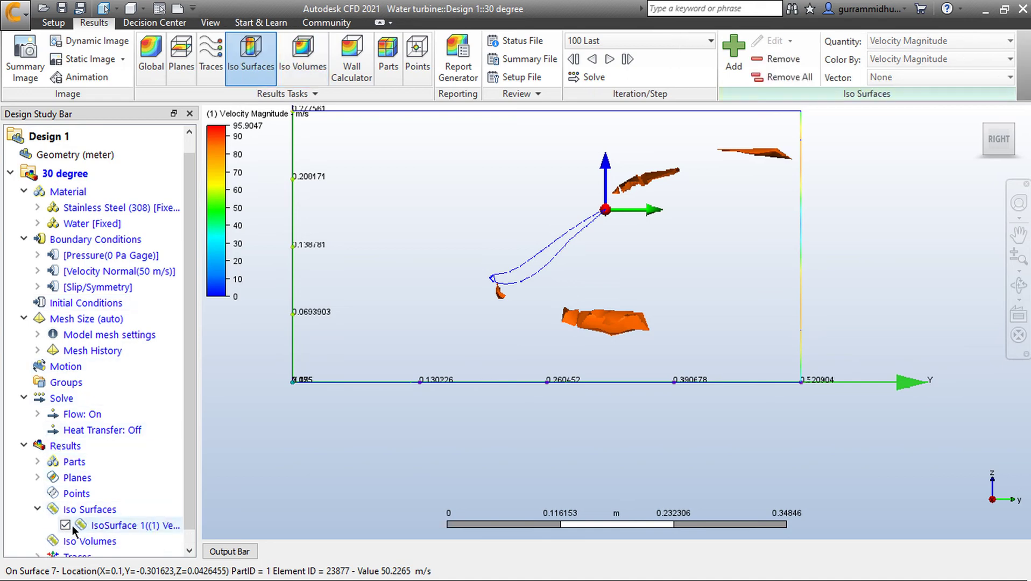
pyautogui.click(315, 47)
pyautogui.scroll(-3, 507, 214)
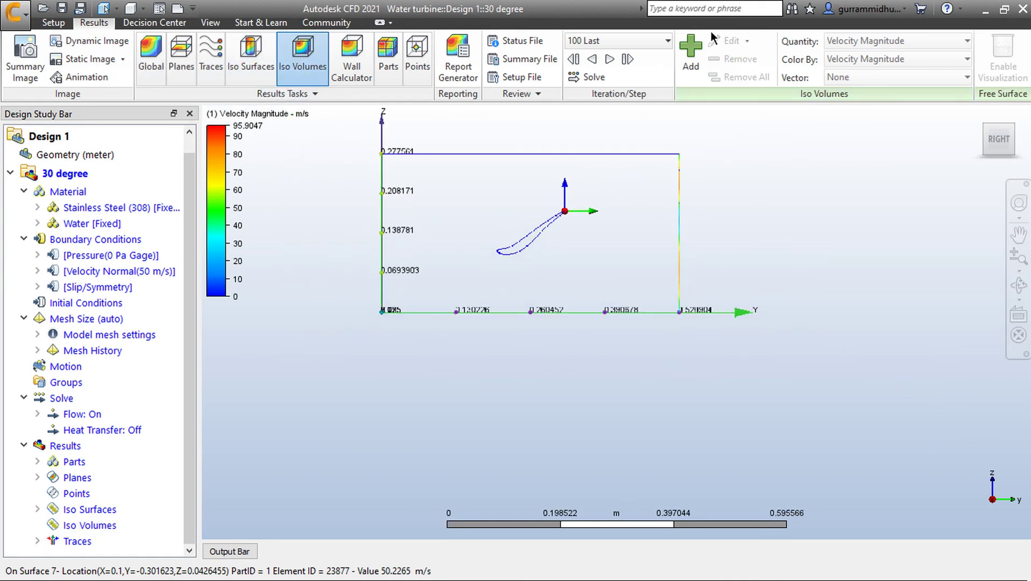
pyautogui.click(690, 53)
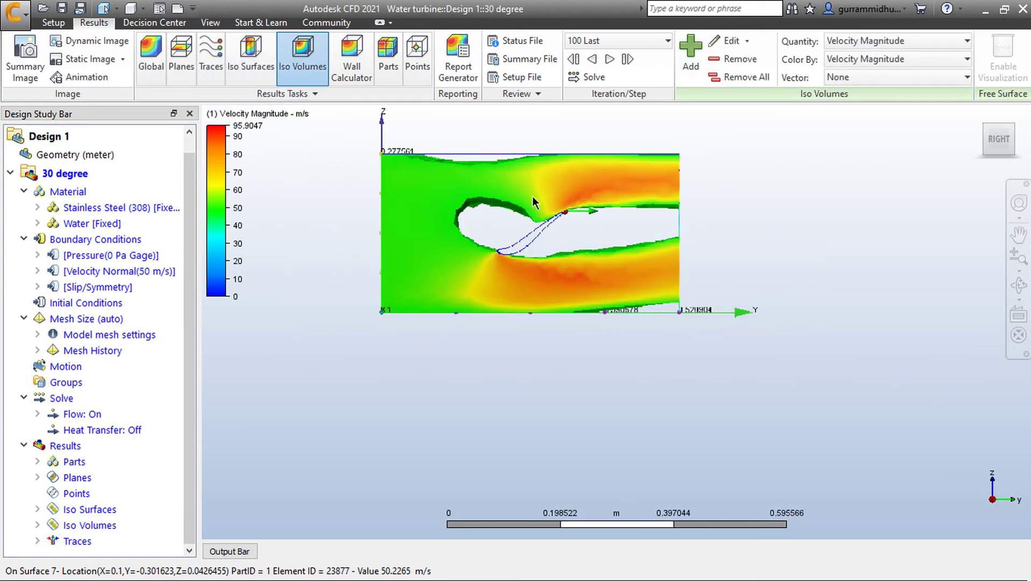
pyautogui.keyDown('shift'); pyautogui.moveTo(532, 196); pyautogui.dragTo(594, 187, button='middle'); pyautogui.keyUp('shift')
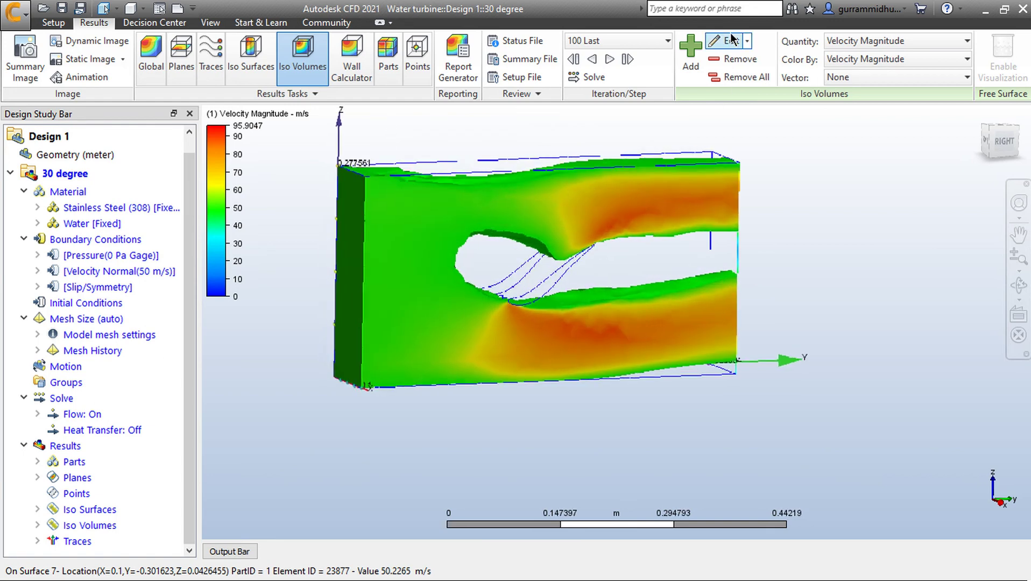
# - Set the iso volume's minimum velocity magnitude to 67.13 and close its controls
pyautogui.click(724, 42)
pyautogui.moveTo(765, 277); pyautogui.dragTo(855, 258)
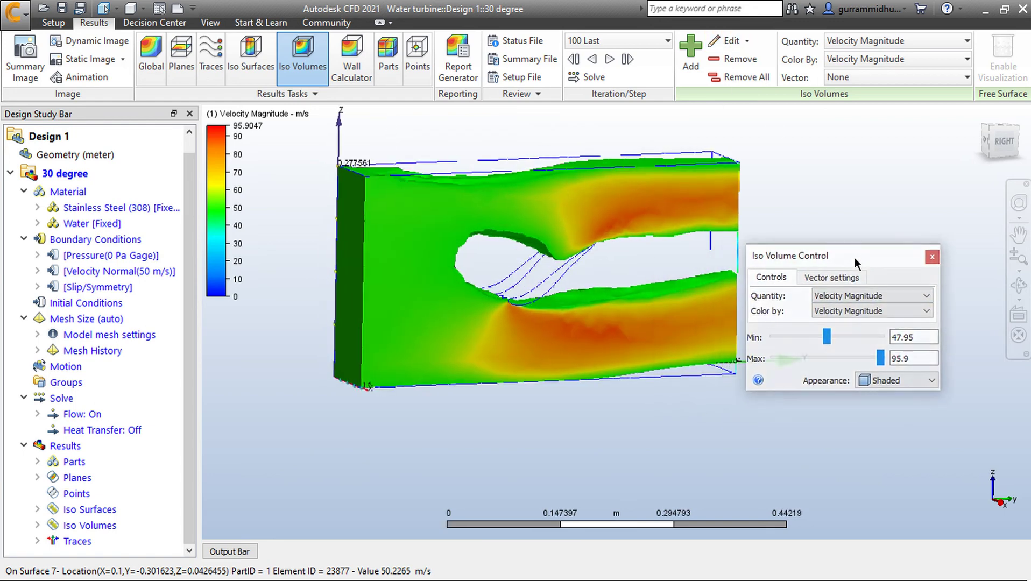
pyautogui.keyDown('shift'); pyautogui.moveTo(800, 198); pyautogui.dragTo(772, 198, button='middle'); pyautogui.keyUp('shift')
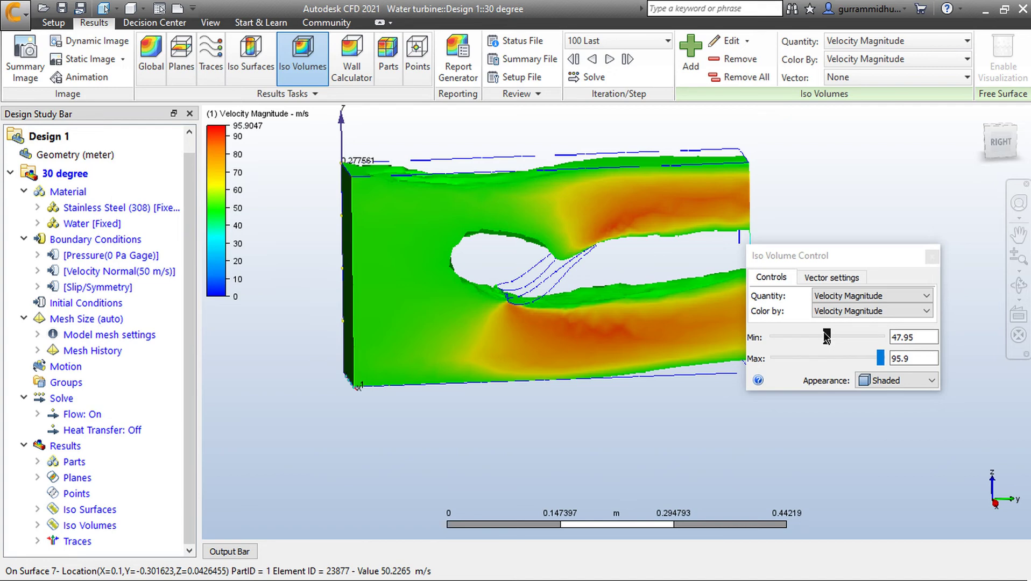
pyautogui.moveTo(828, 335); pyautogui.dragTo(849, 337)
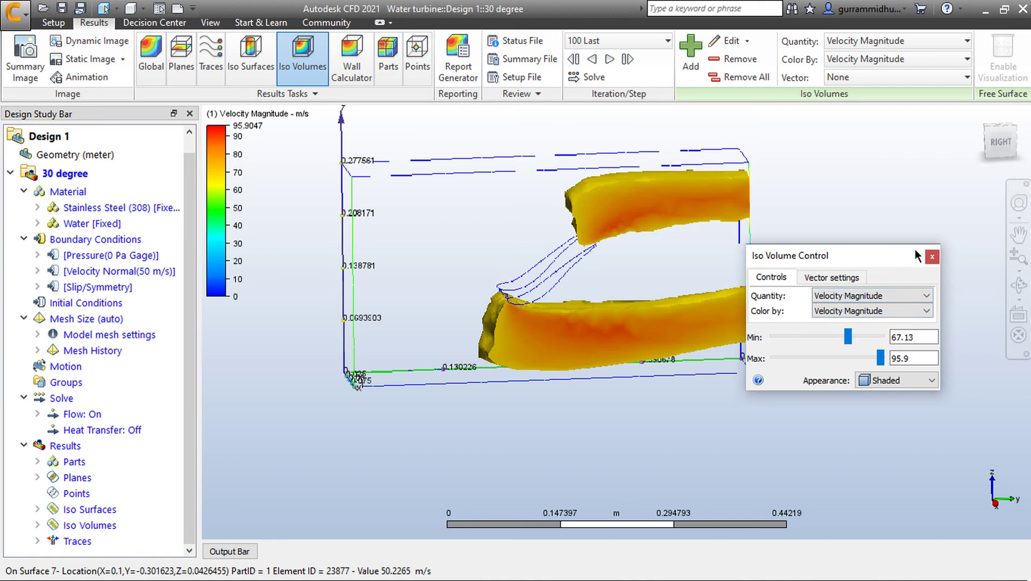
pyautogui.click(932, 258)
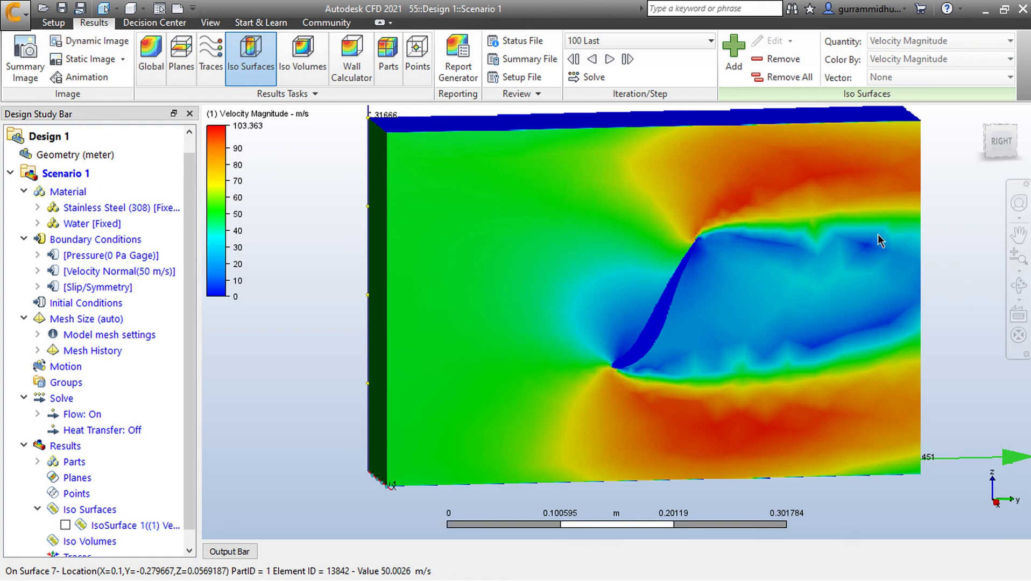
# - Examine the velocity magnitude contours around the blade and in its wake for Scenario 1 of the 55 study
pyautogui.scroll(2, 878, 235)
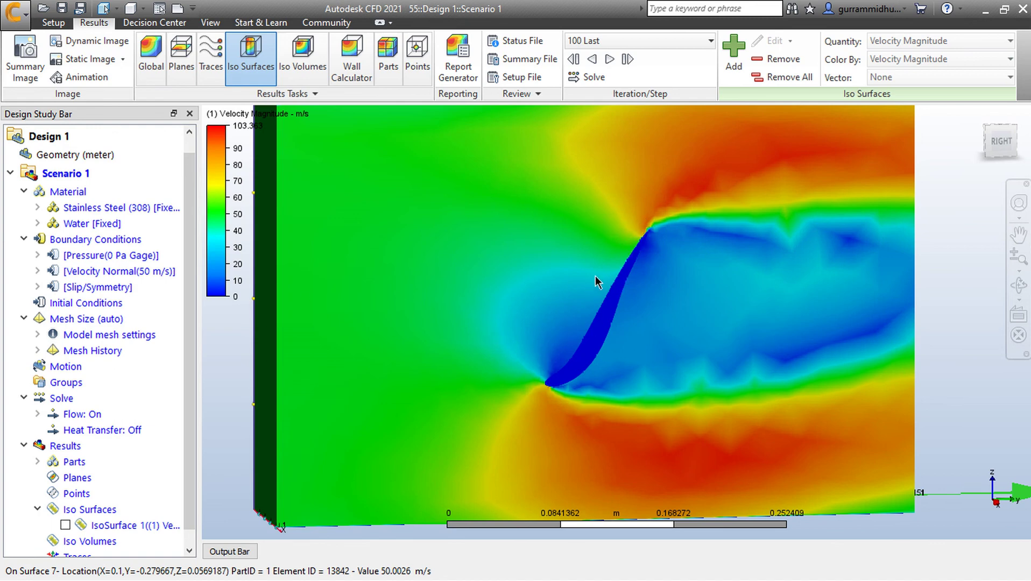
pyautogui.keyDown('shift'); pyautogui.moveTo(595, 275); pyautogui.dragTo(626, 266, button='middle'); pyautogui.keyUp('shift')
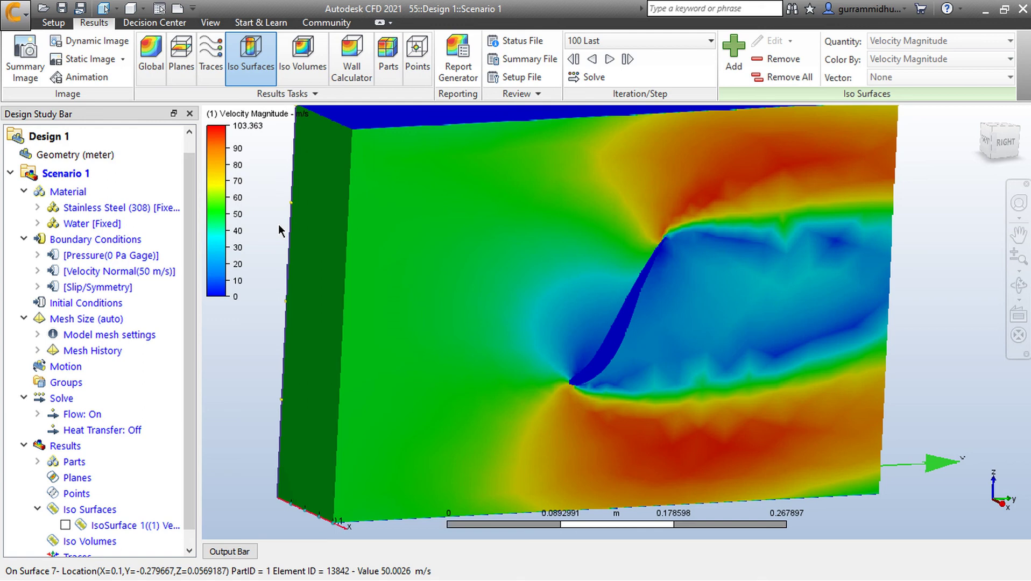
pyautogui.scroll(-2, 278, 224)
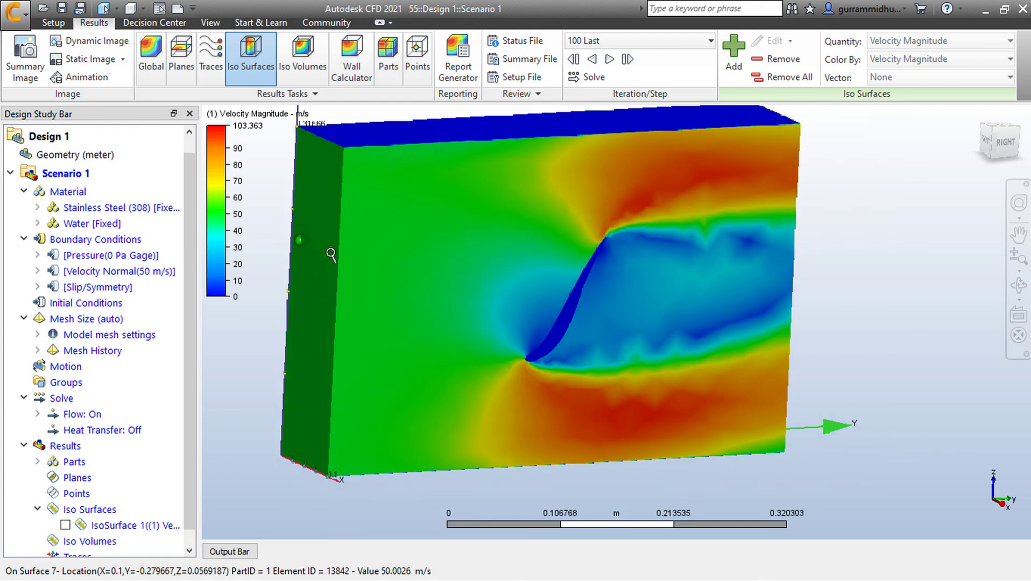
pyautogui.moveTo(329, 255); pyautogui.dragTo(360, 275, button='middle')
pyautogui.scroll(-3, 373, 275)
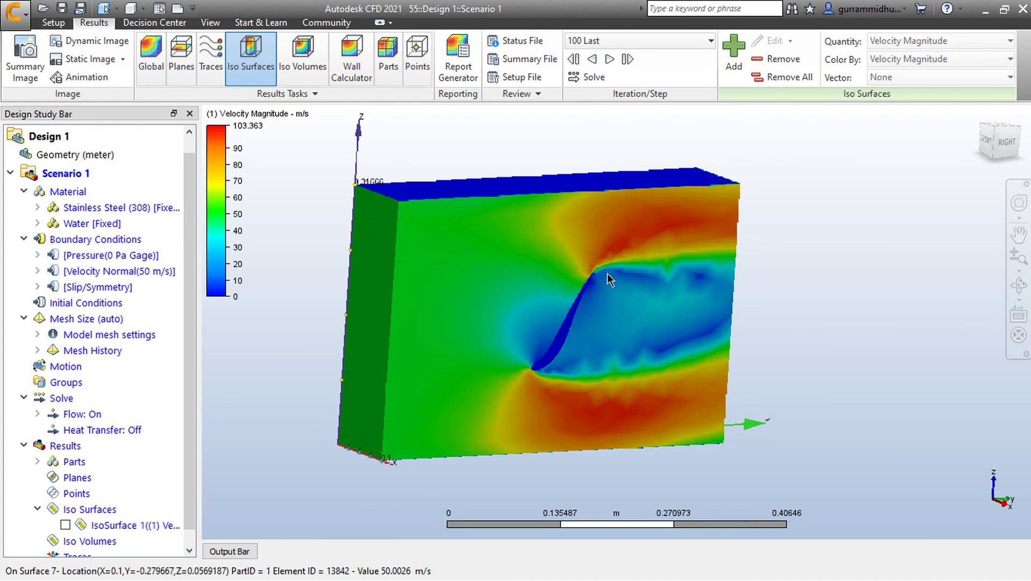
pyautogui.scroll(2, 609, 275)
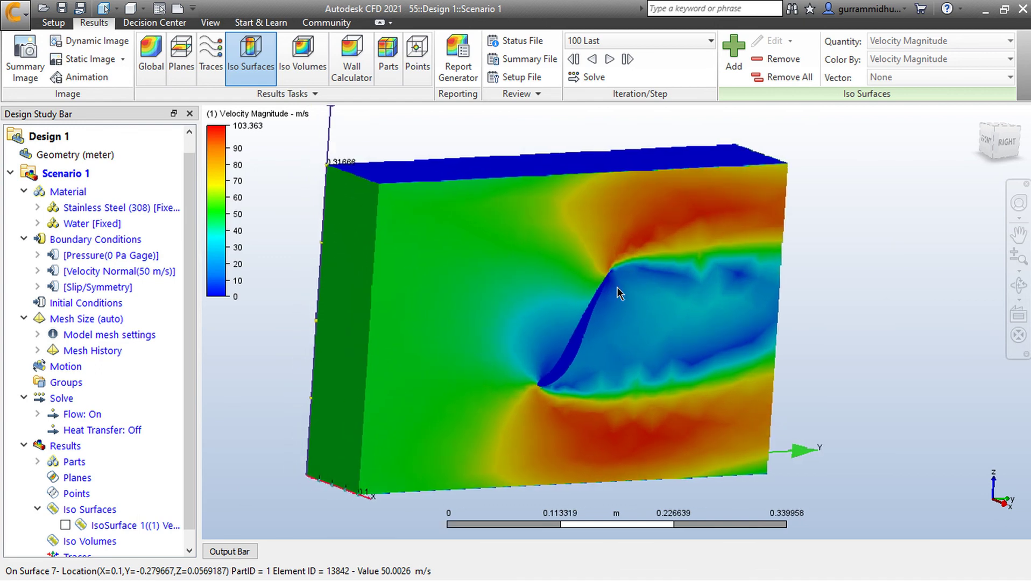